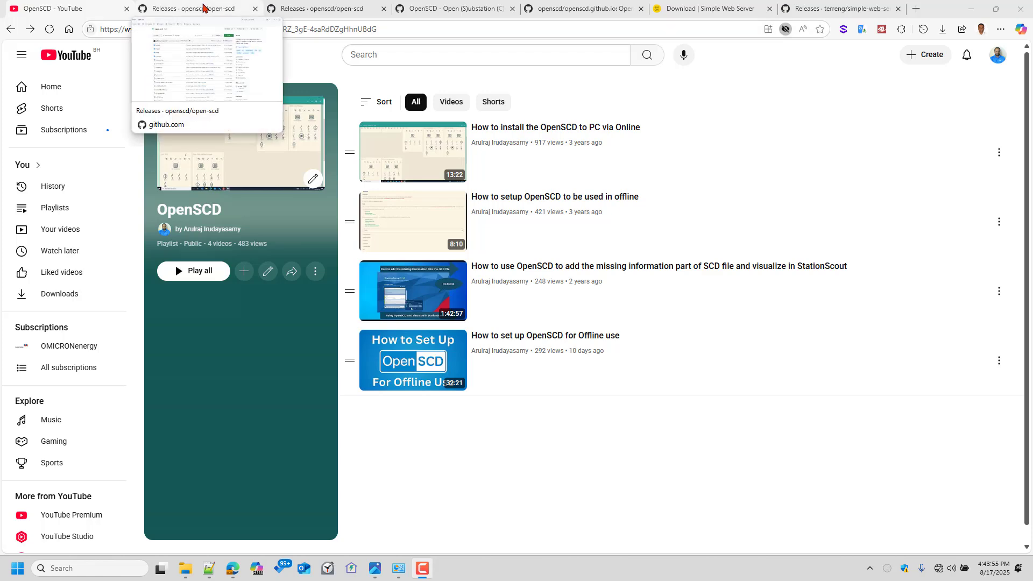
Step: Review the open-scd GitHub repository, its v0.41.0 release assets and the Simple Web Server download page in the browser
click(204, 8)
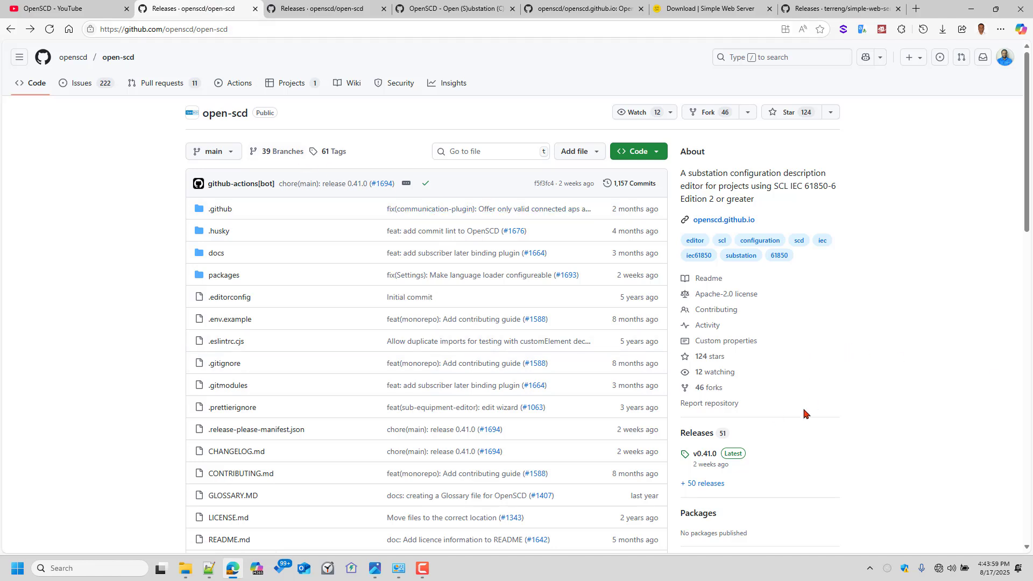
click(315, 8)
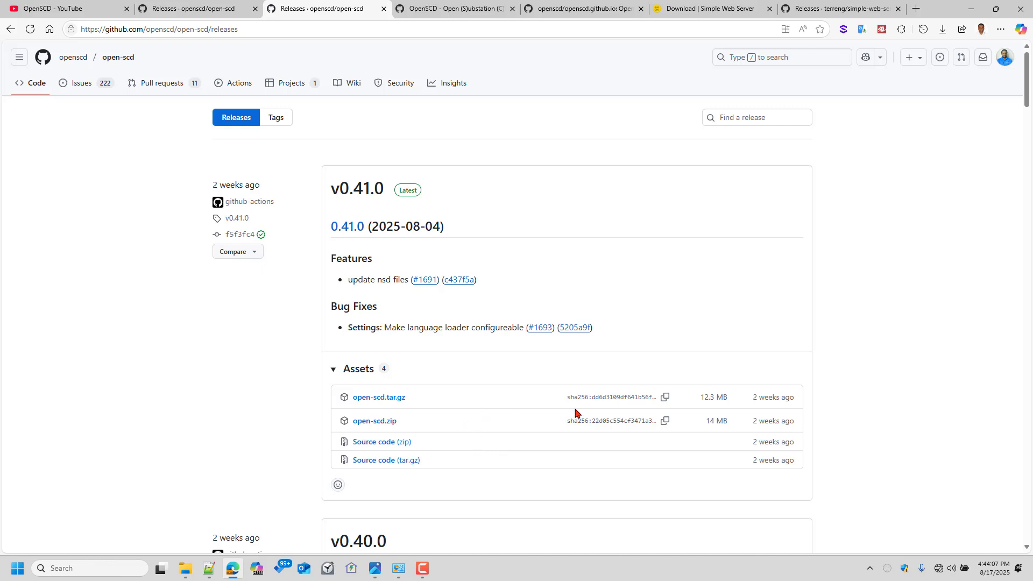
click(701, 5)
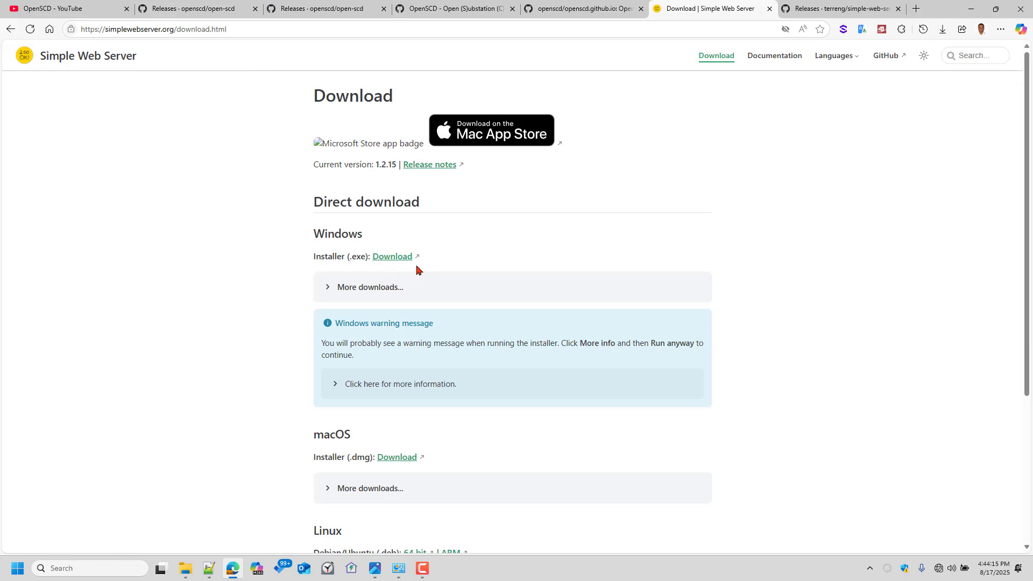
click(363, 11)
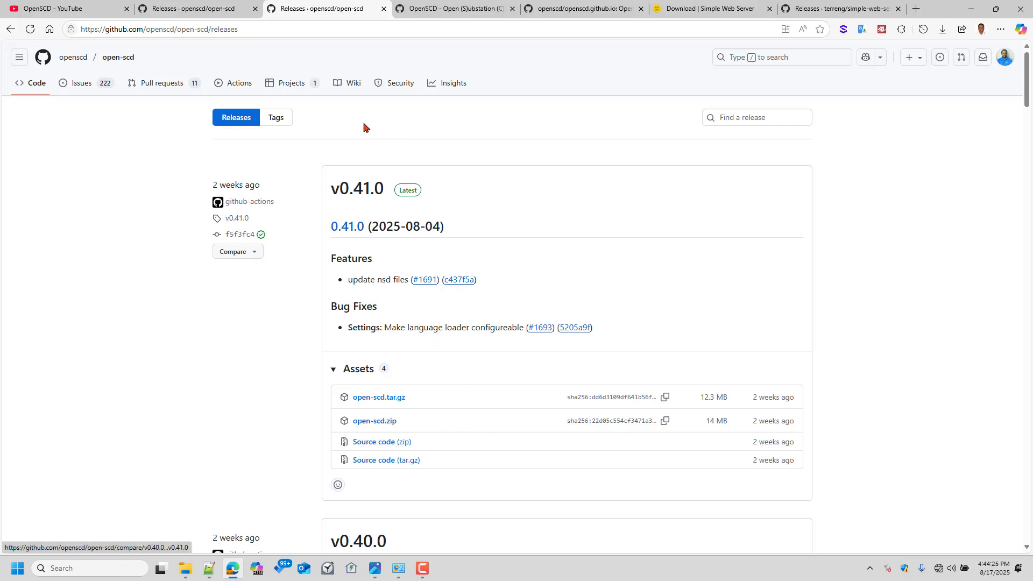
click(725, 5)
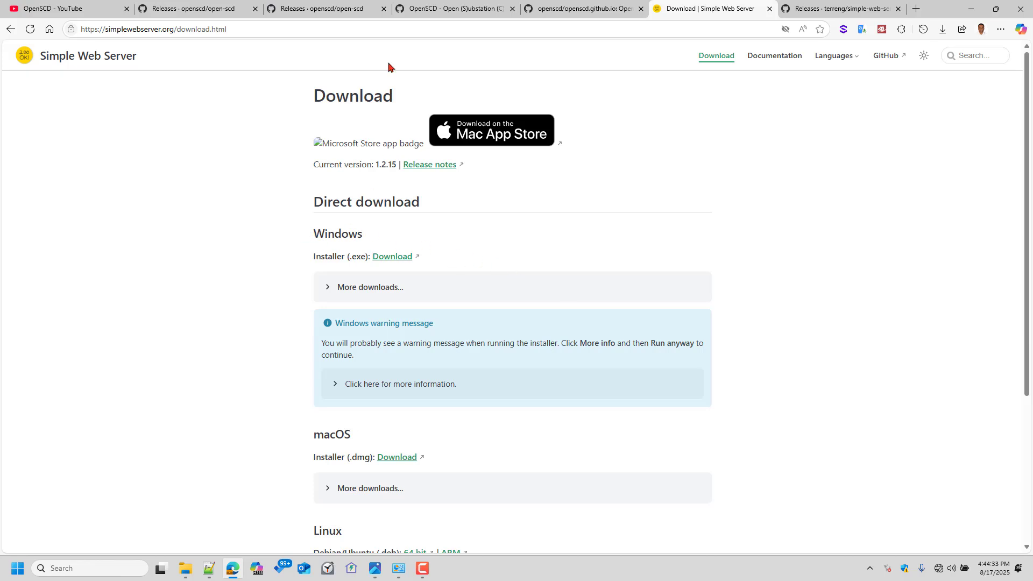
click(346, 6)
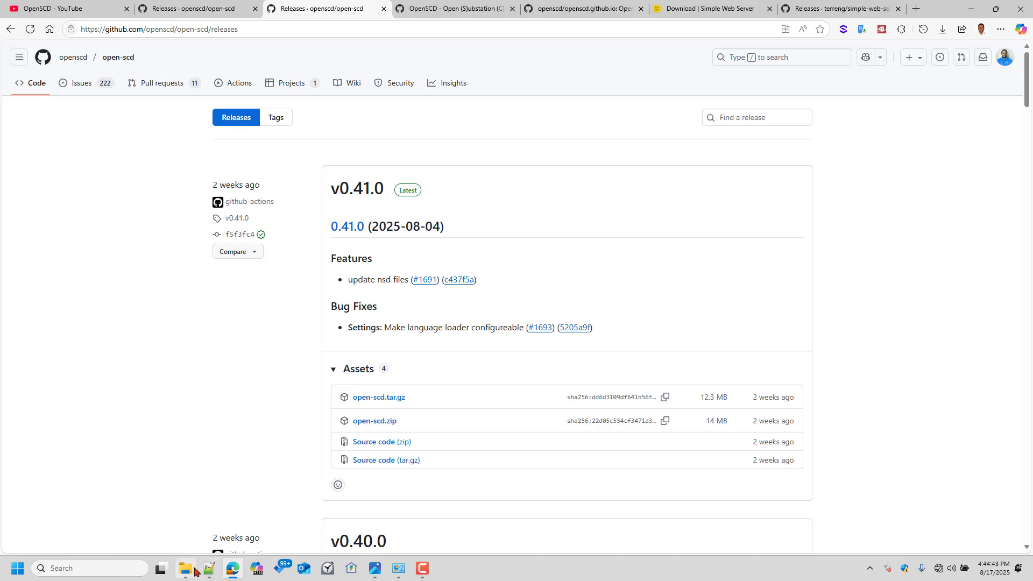
Step: Switch to File Explorer and locate the Simple Web Server installer in the Downloads folder
mouse_move(185, 568)
click(184, 520)
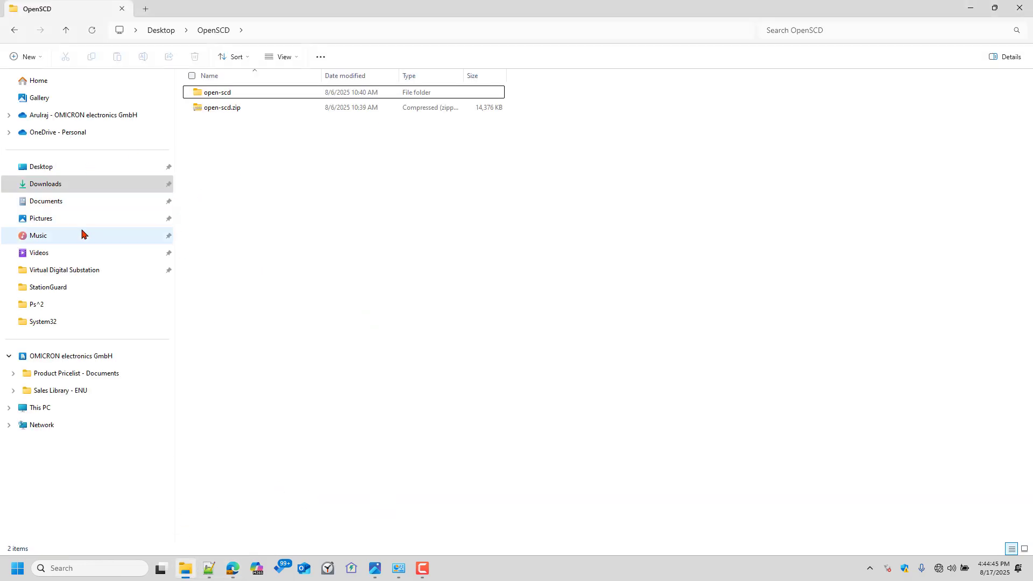
click(66, 183)
click(247, 141)
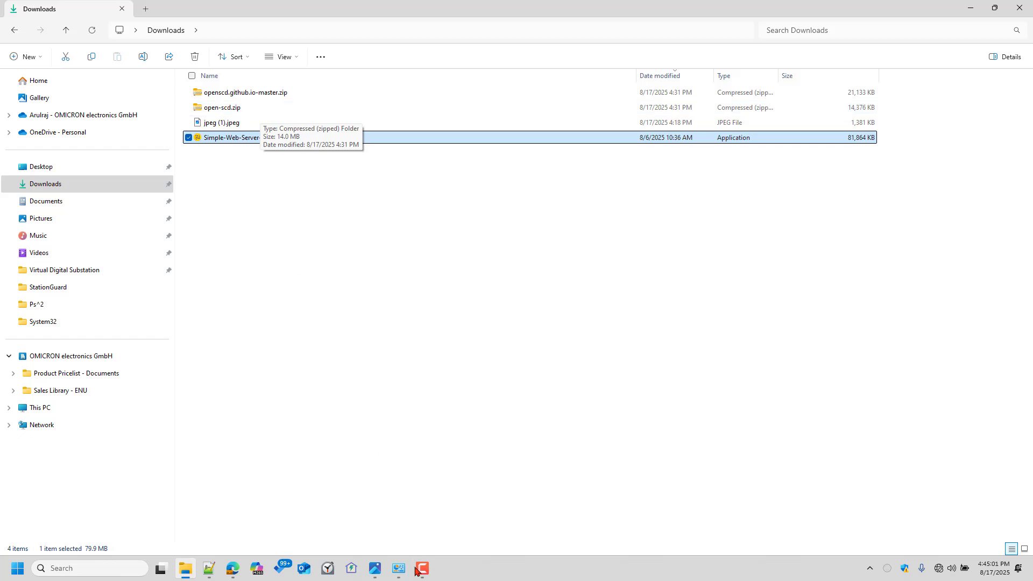
Step: Launch Simple Web Server and check which folder the port 8080 server uses, leaving its path unchanged
click(22, 570)
text(sim)
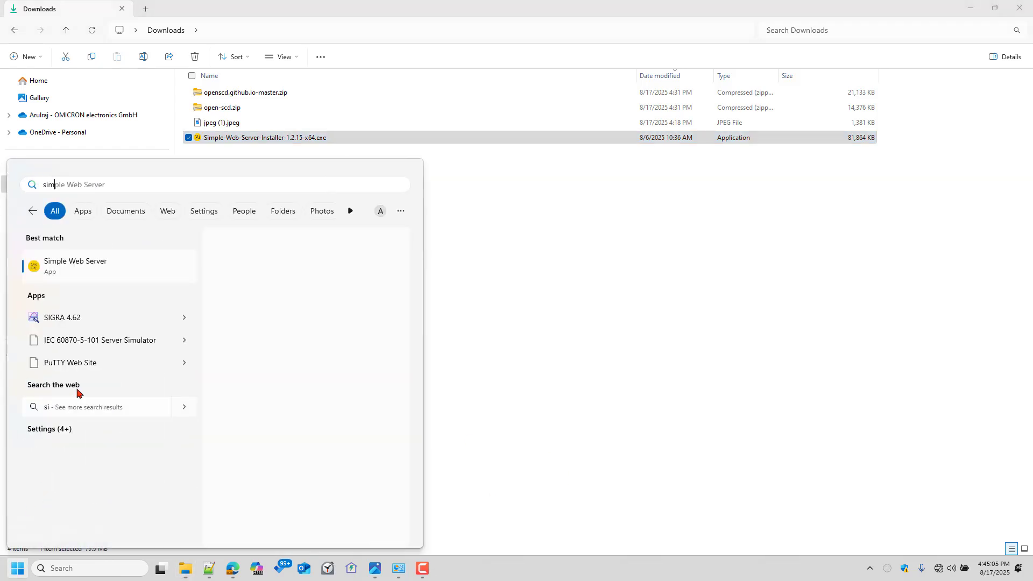
click(117, 268)
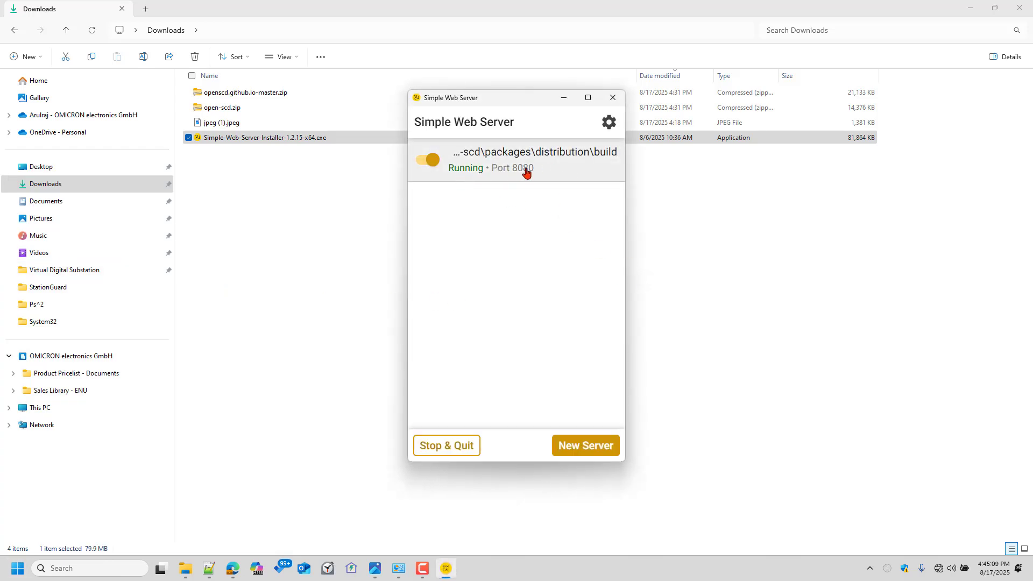
click(496, 156)
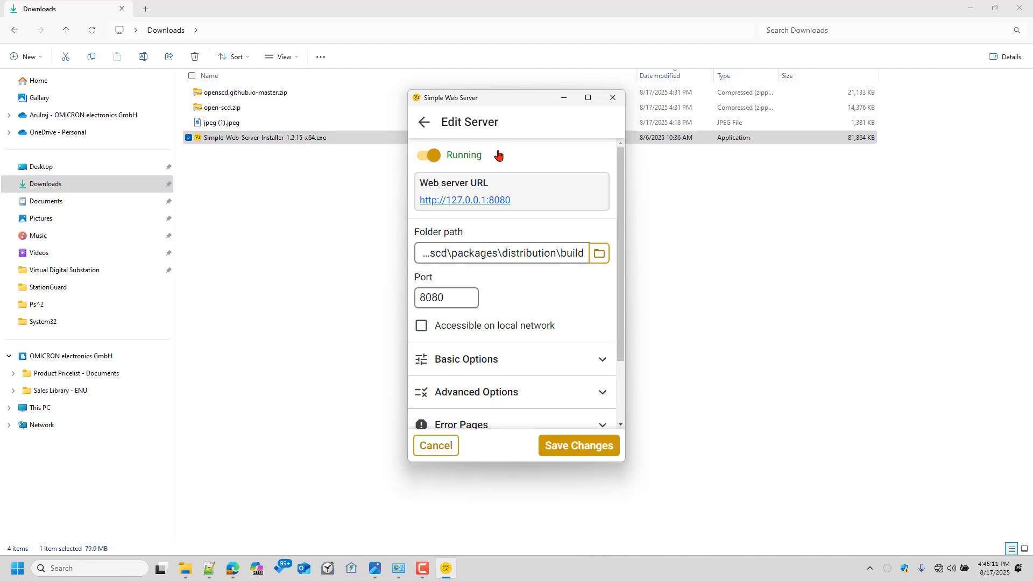
click(600, 255)
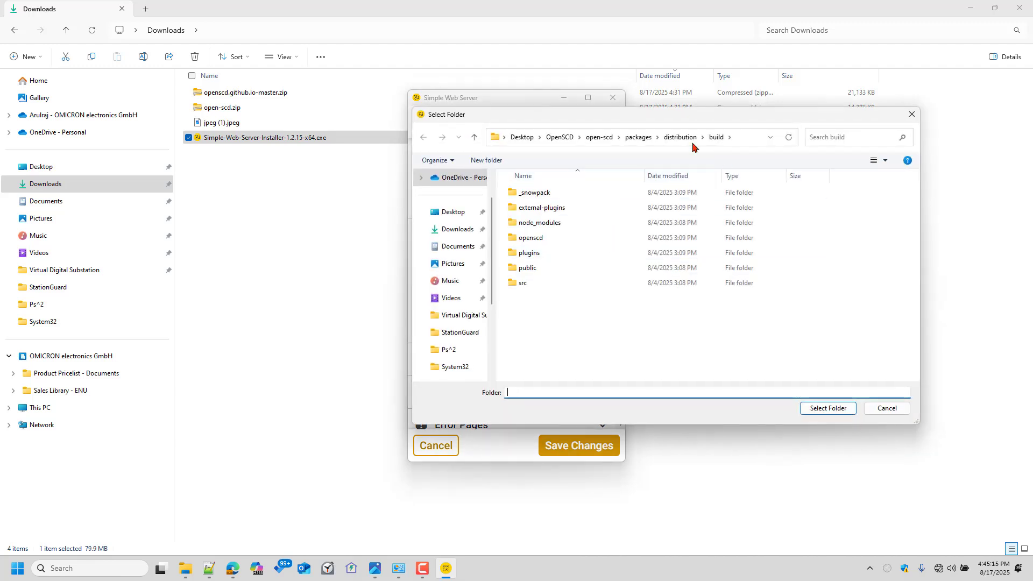
click(887, 408)
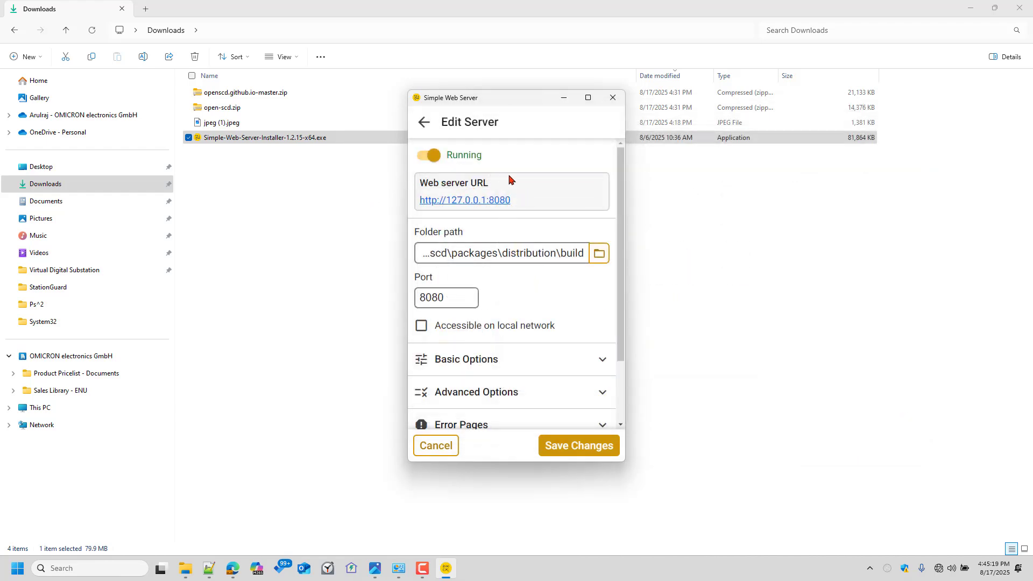
Step: Launch the installed OpenSCD app
click(12, 572)
text(op)
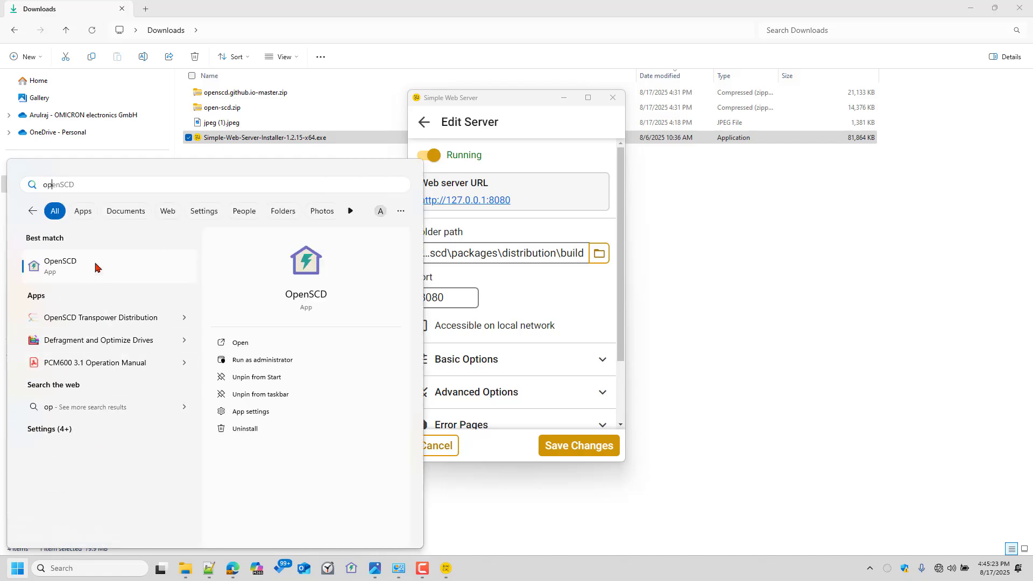
click(94, 266)
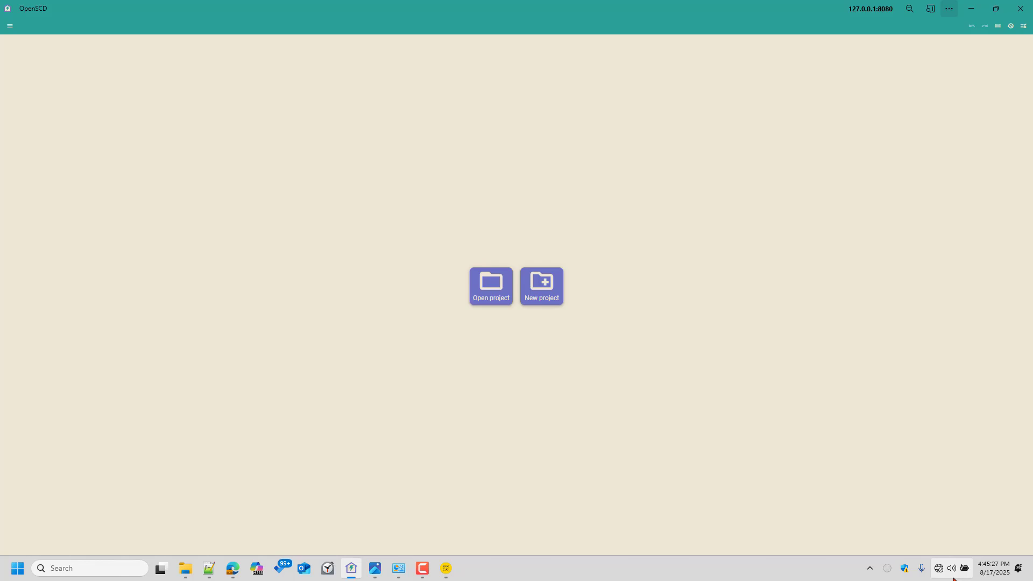
Step: Check the status of the Ethernet 7, Wi-Fi and Cellular adapters in Network Connections, and minimize that window
click(399, 568)
click(349, 261)
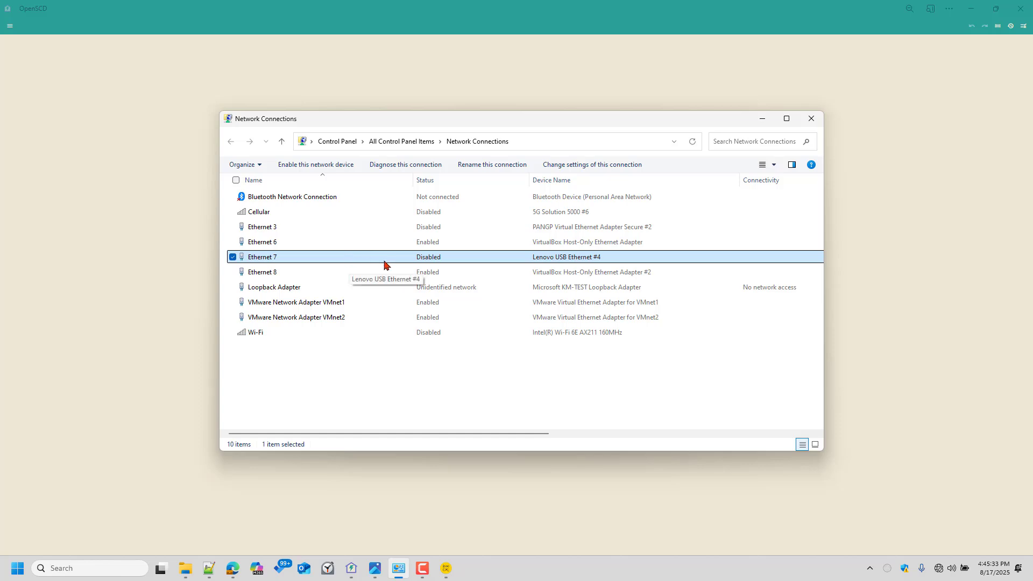
click(317, 331)
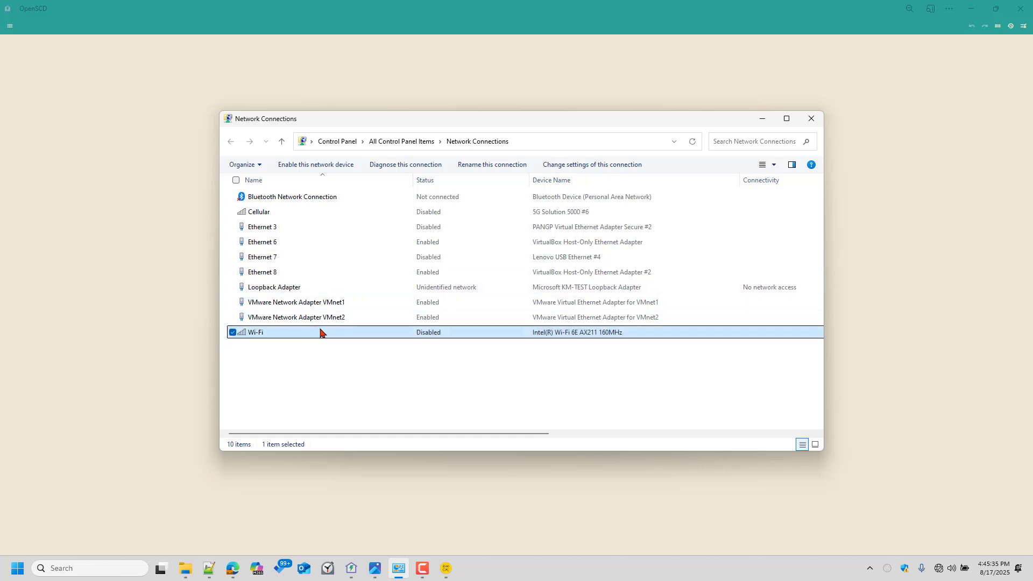
click(403, 214)
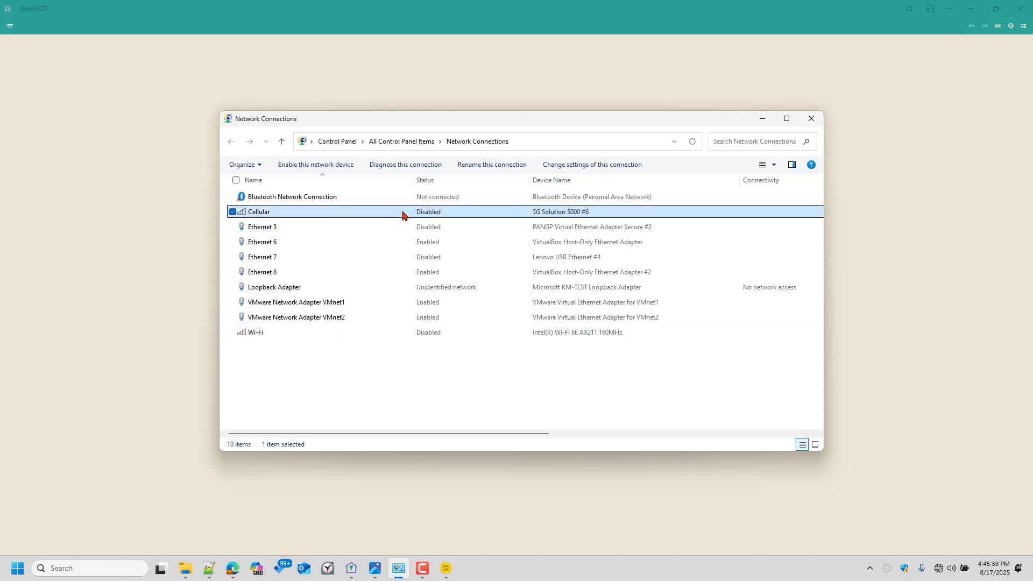
click(761, 120)
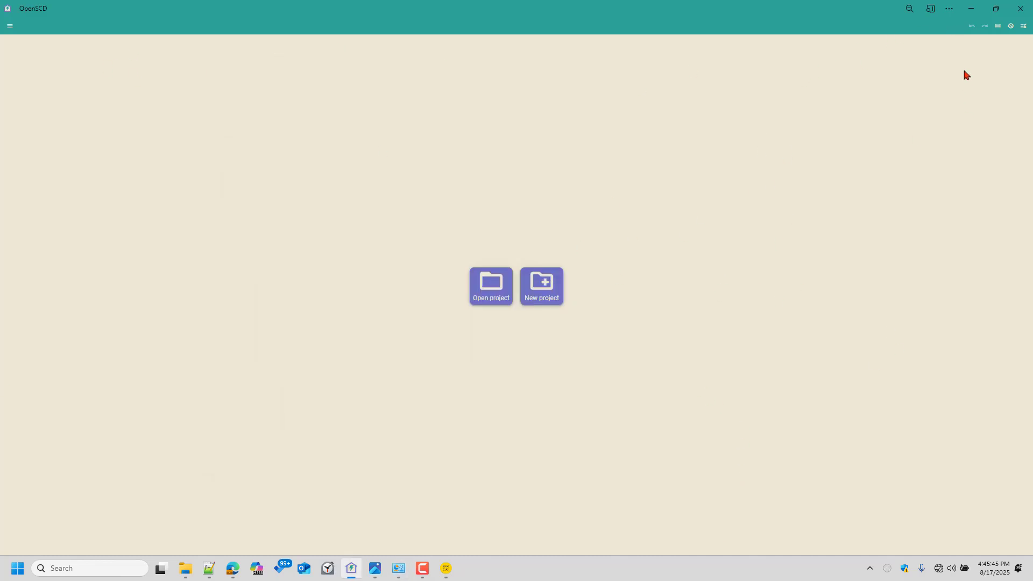
Step: View OpenSCD's app information and enlarge the app's display to its default zoom level
click(950, 11)
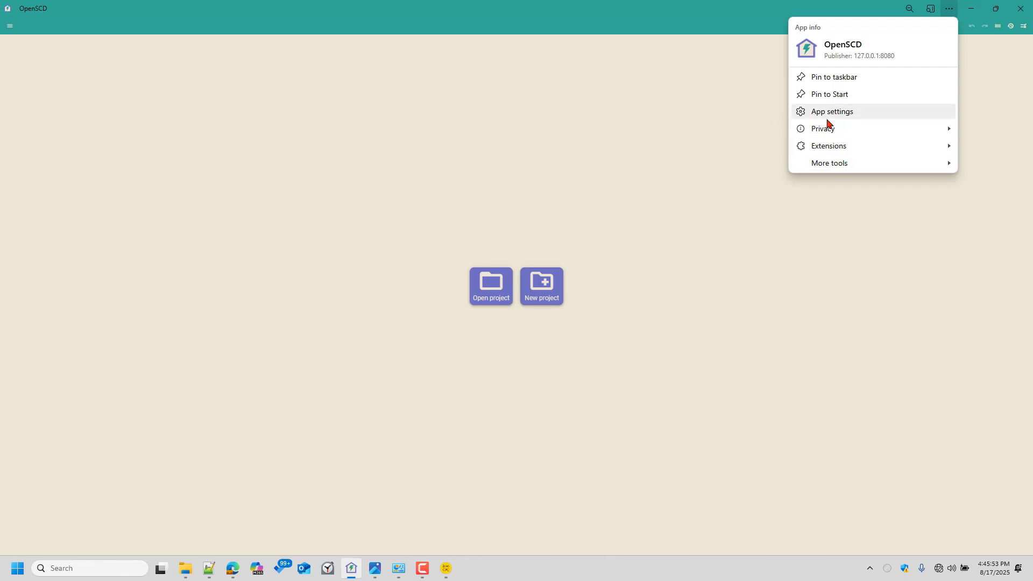
click(601, 386)
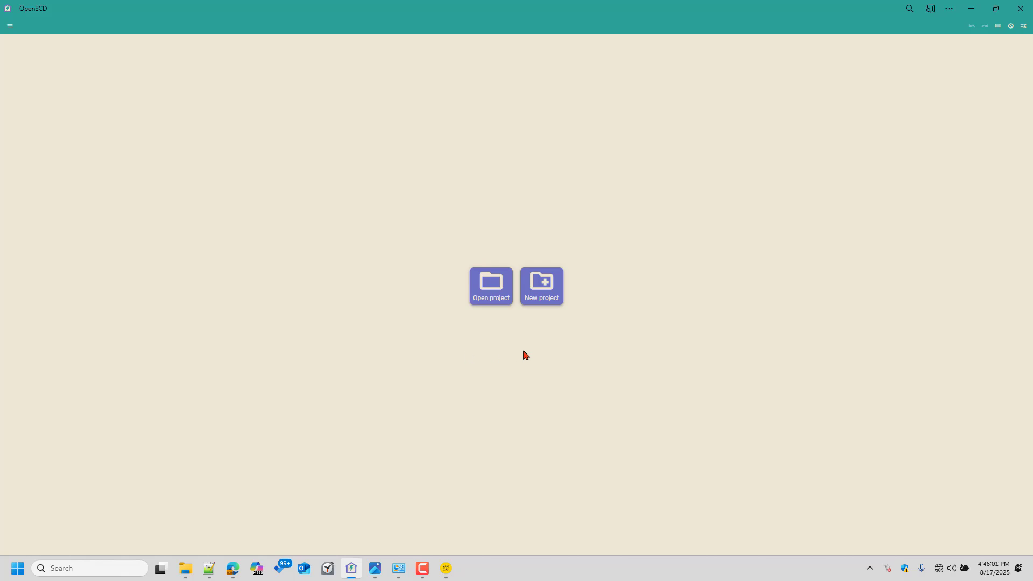
key(ctrl+plus)
key(ctrl+plus)
key(ctrl+plus)
key(ctrl+plus)
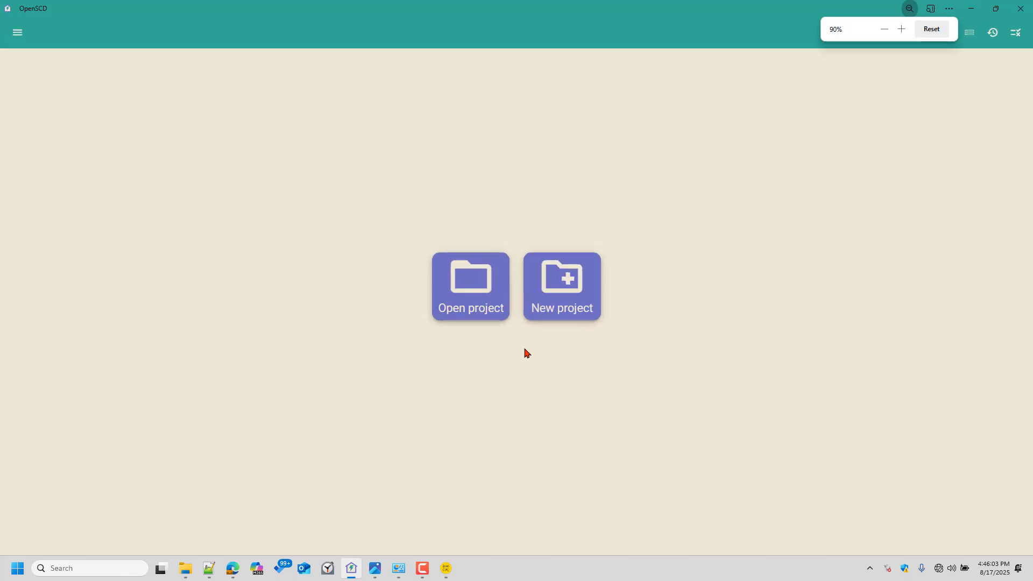
key(ctrl+plus)
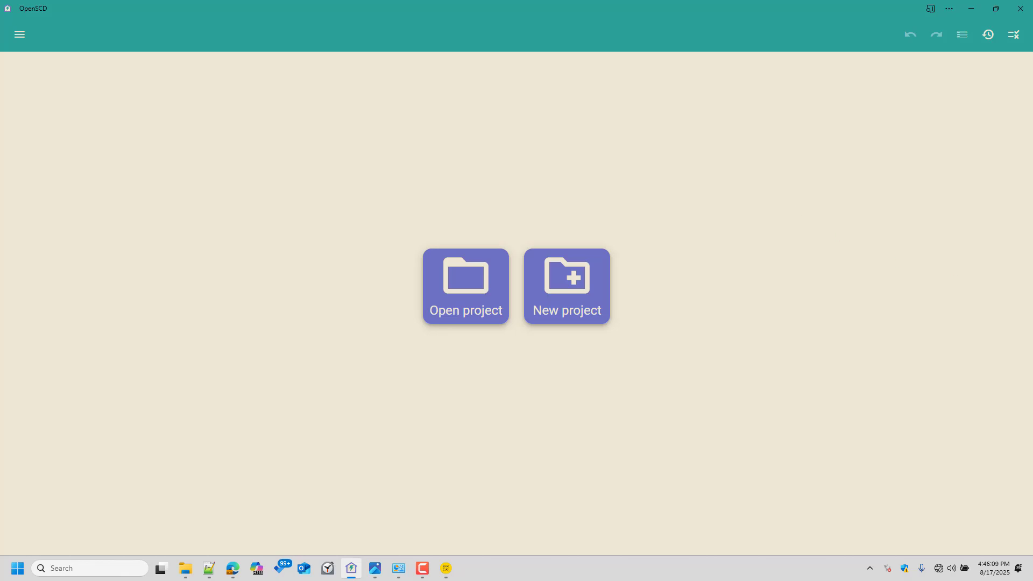
Step: Check the installed version in OpenSCD's Help information and close it
key(alt+Tab)
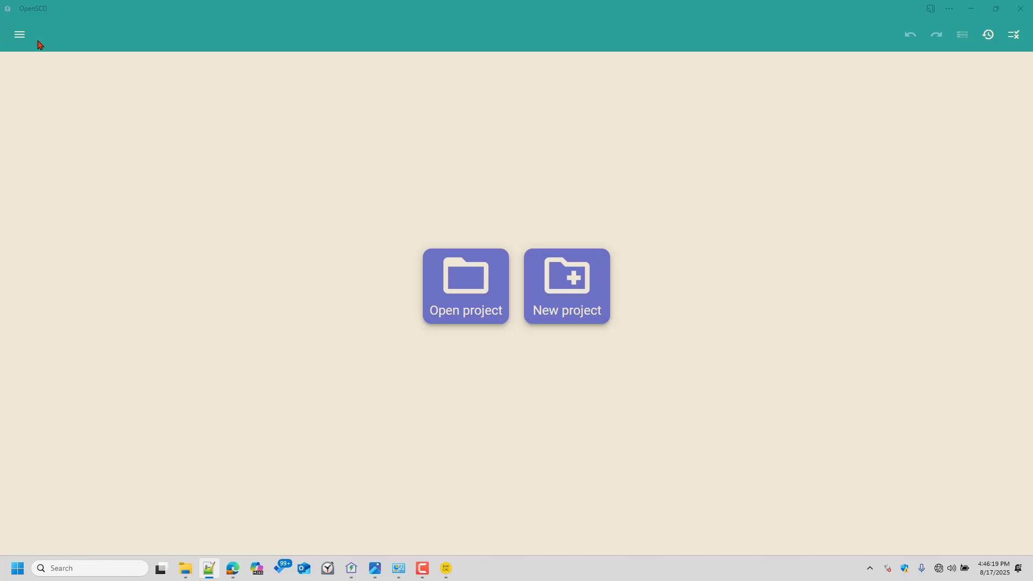
click(20, 39)
click(45, 408)
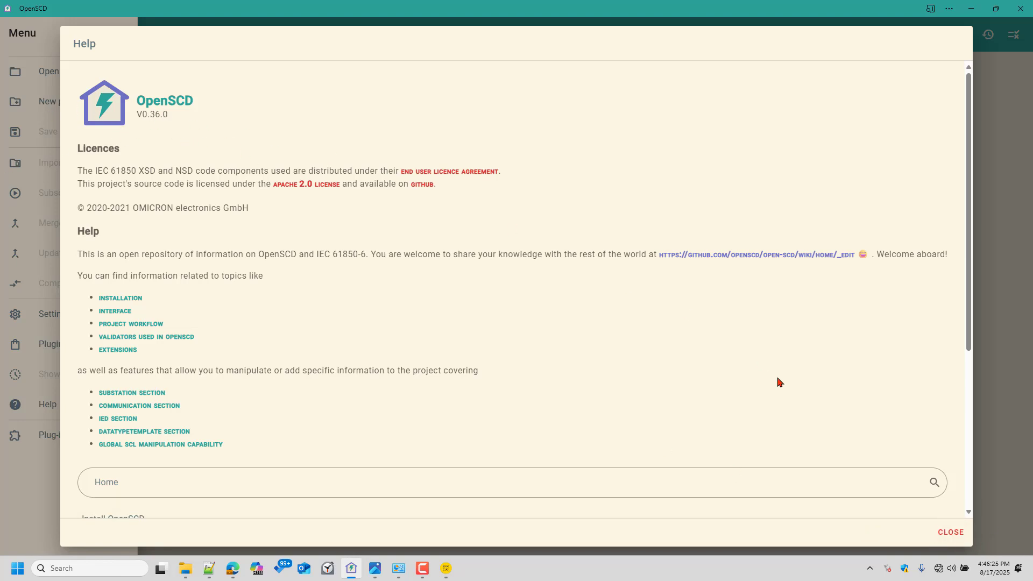
click(949, 531)
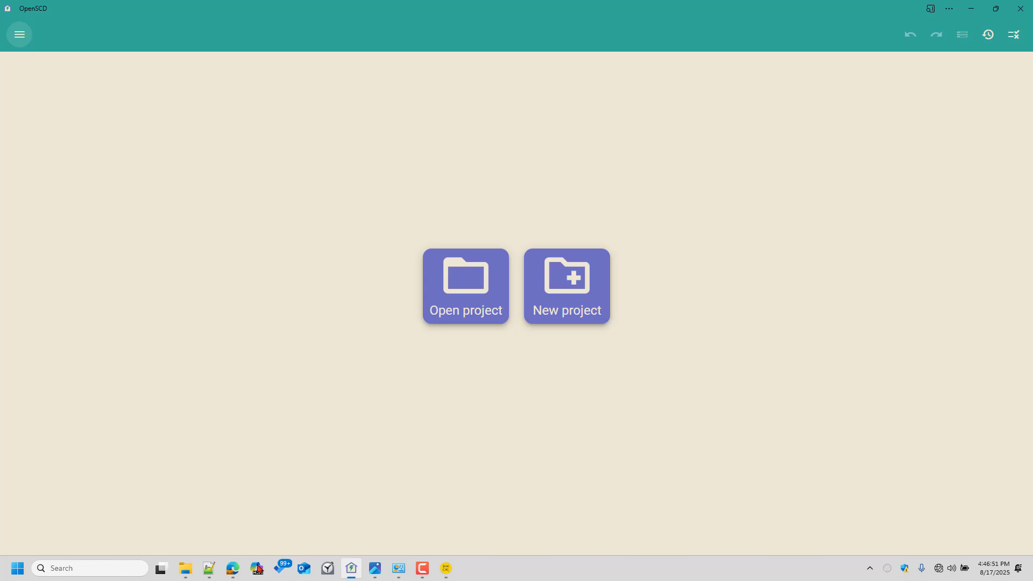
Step: Switch to Simple Web Server, recheck the port 8080 server's folder path and return to the server list
click(446, 568)
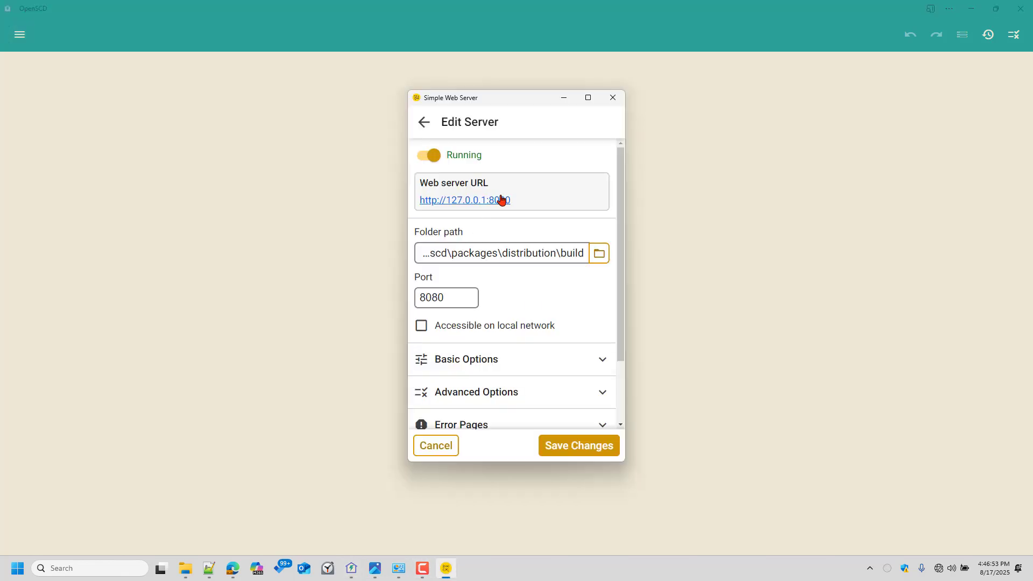
click(595, 257)
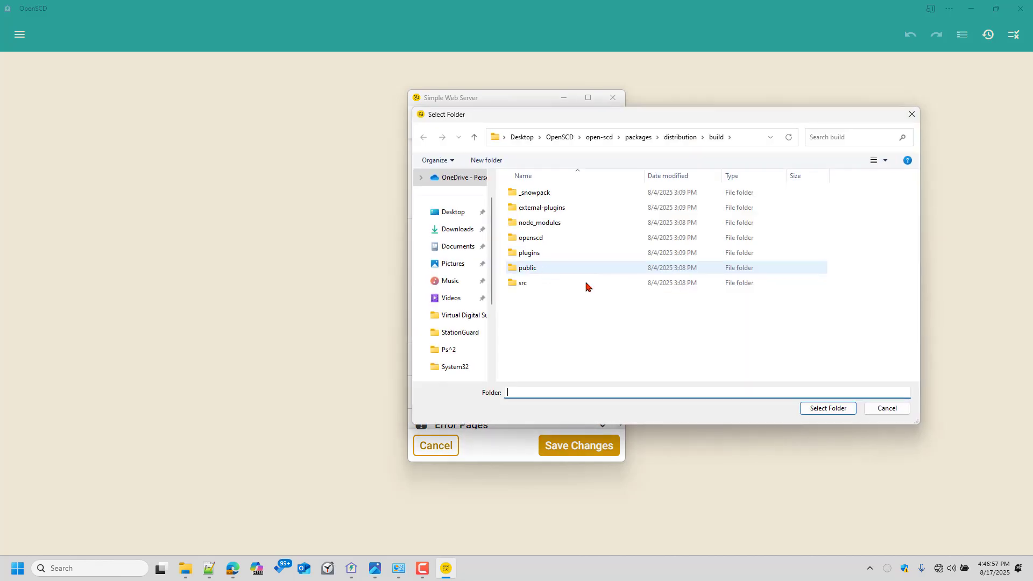
click(888, 409)
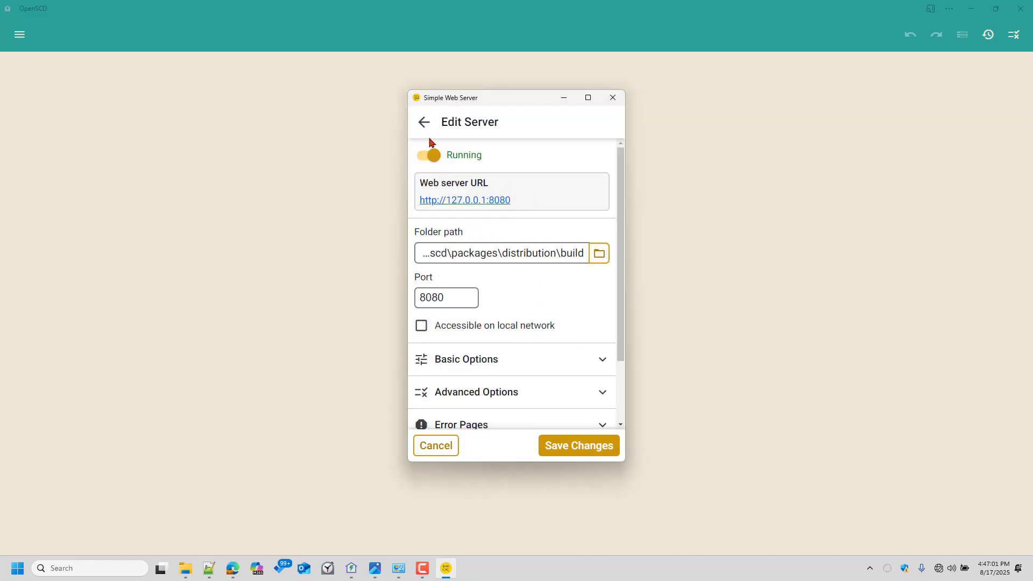
click(423, 122)
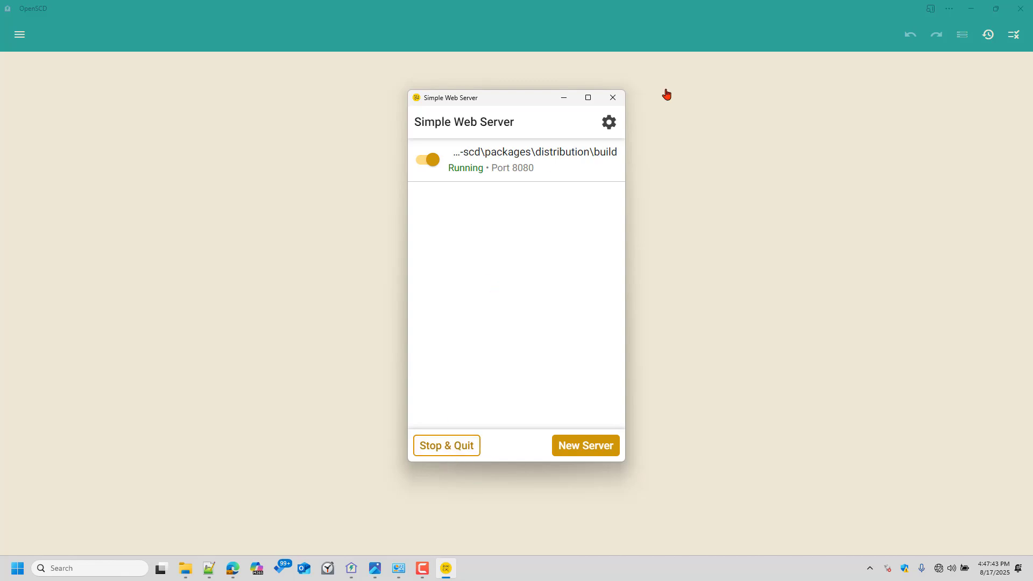
Step: Close the OpenSCD app, and stop and quit Simple Web Server
click(1029, 4)
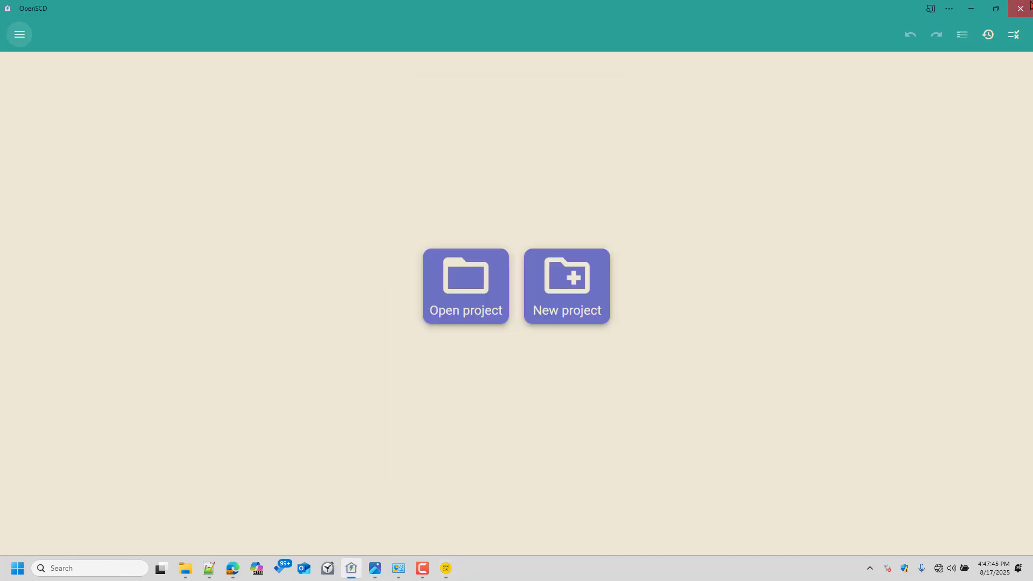
click(1029, 5)
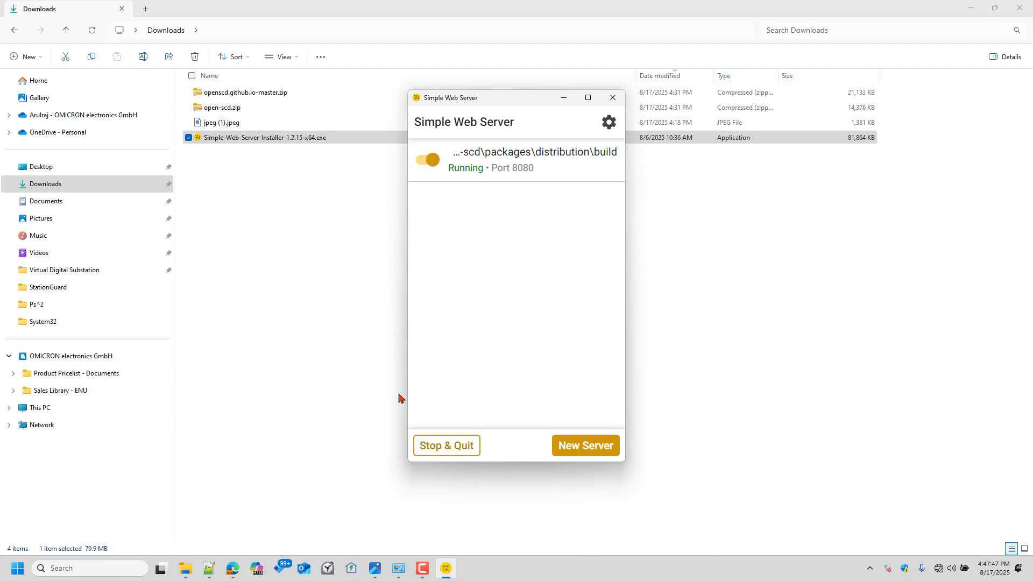
click(455, 456)
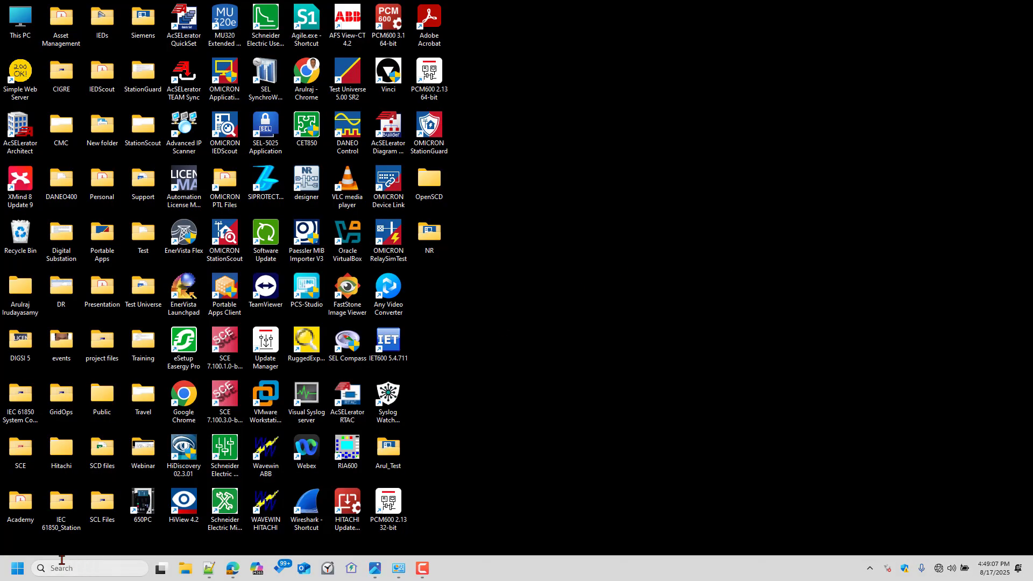
Step: Relaunch Simple Web Server with its saved port 8080 server
click(19, 571)
text(sim)
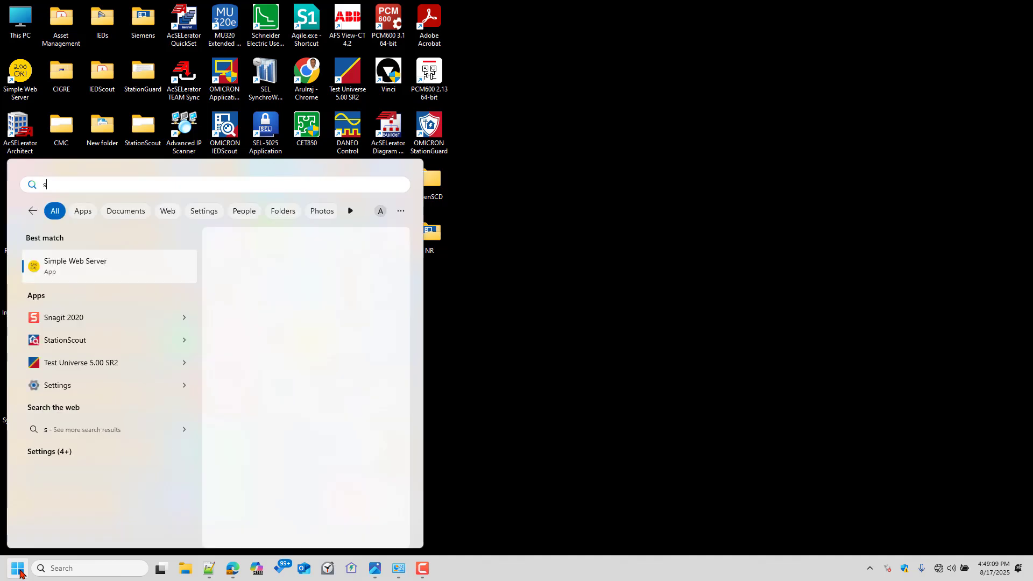
click(136, 264)
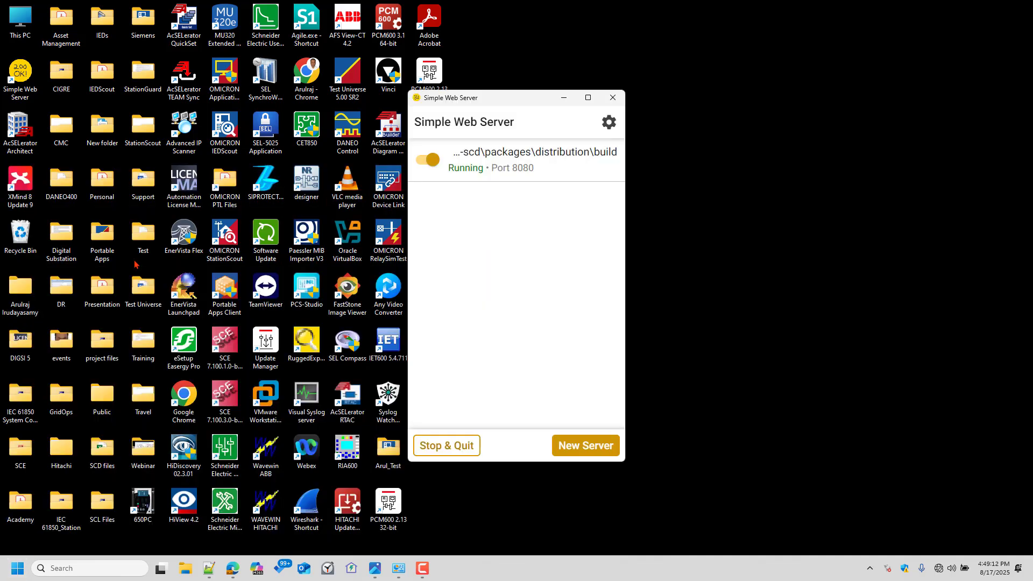
Step: Check the port 8080 server's settings in Simple Web Server and launch the OpenSCD app
click(552, 160)
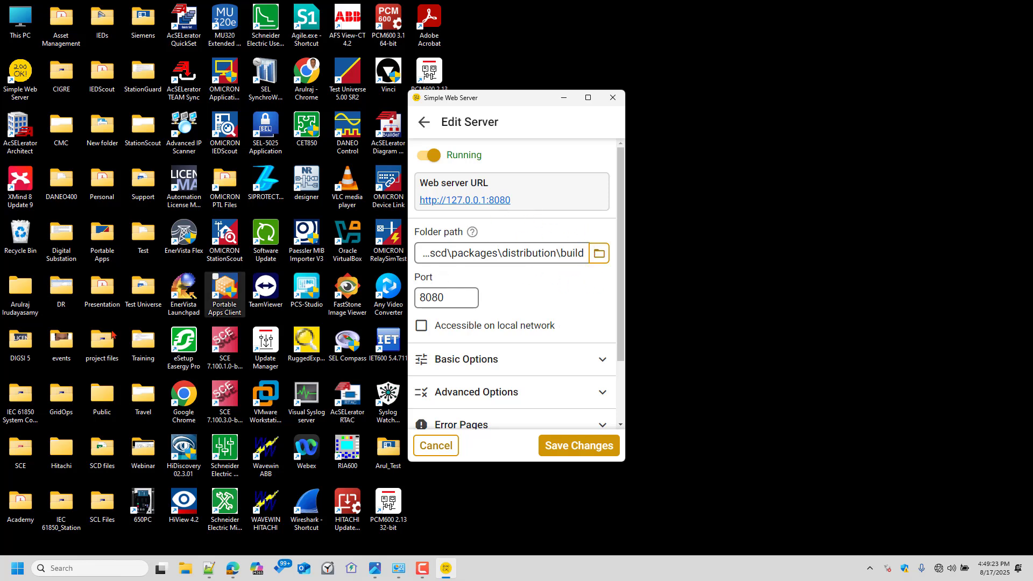
click(11, 570)
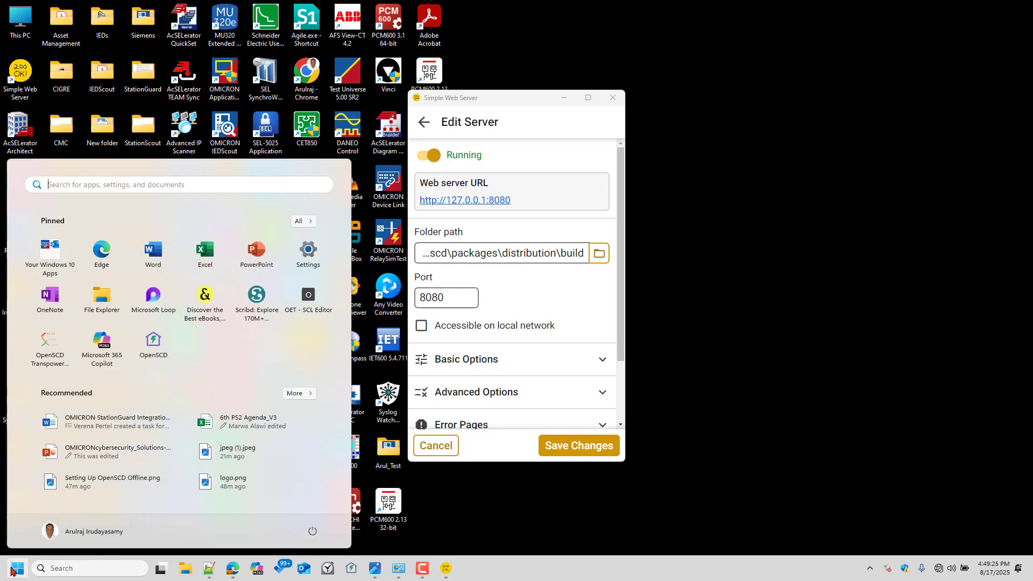
text(ope)
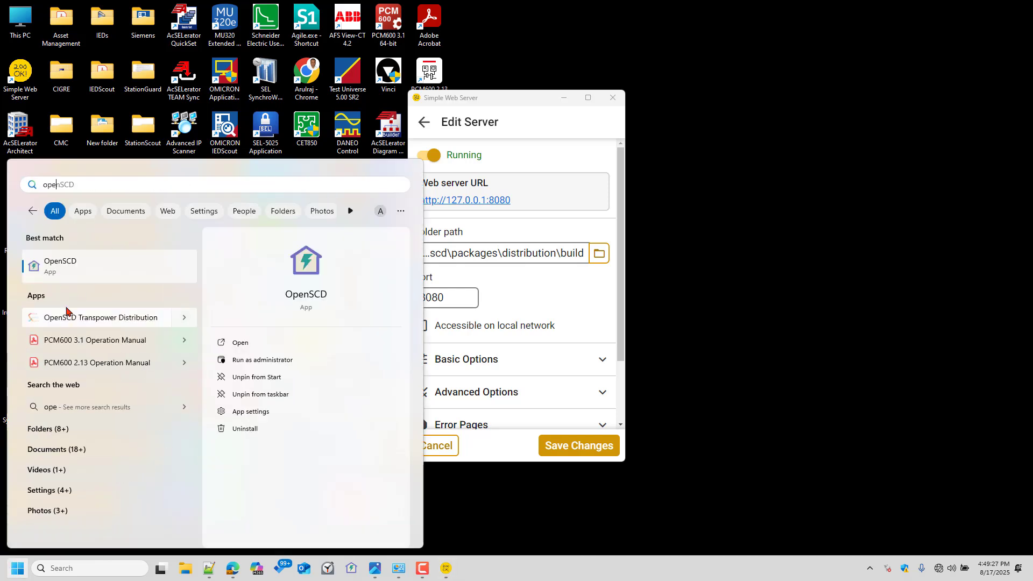
click(79, 271)
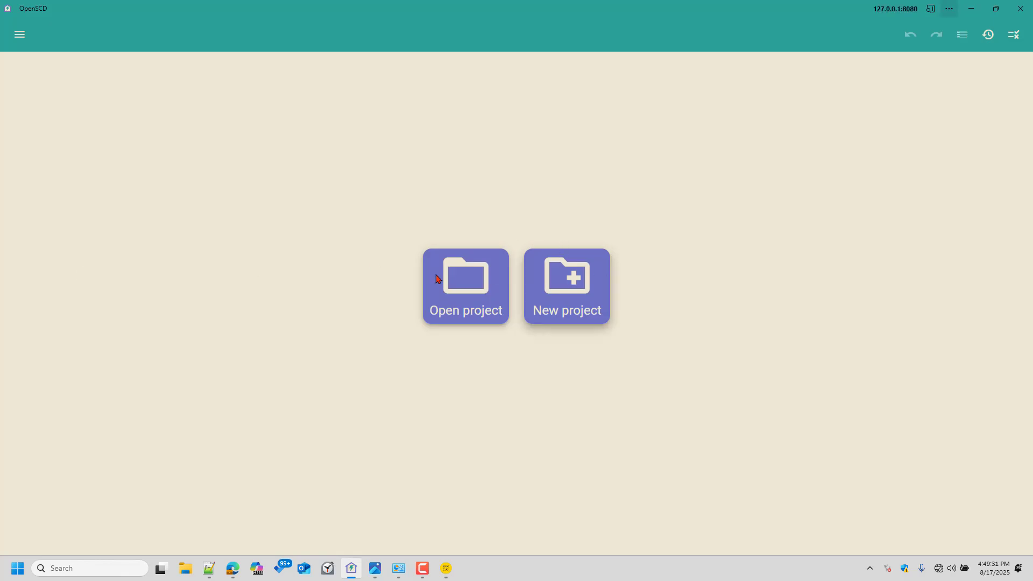
Step: Review OpenSCD's plug-in list, reset the plug-ins to their defaults and close the list
click(19, 35)
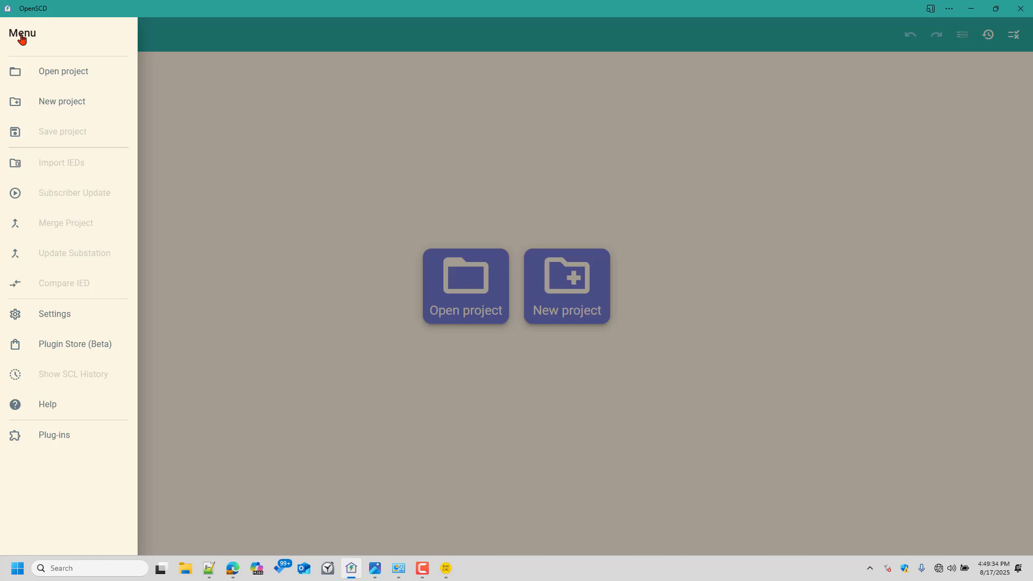
click(62, 433)
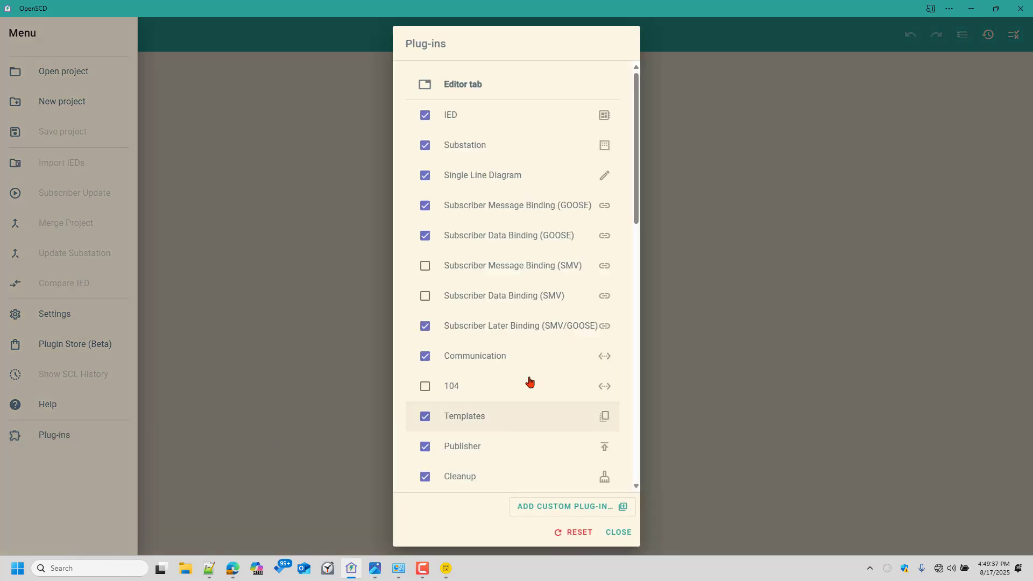
scroll(520, 295, down, 9)
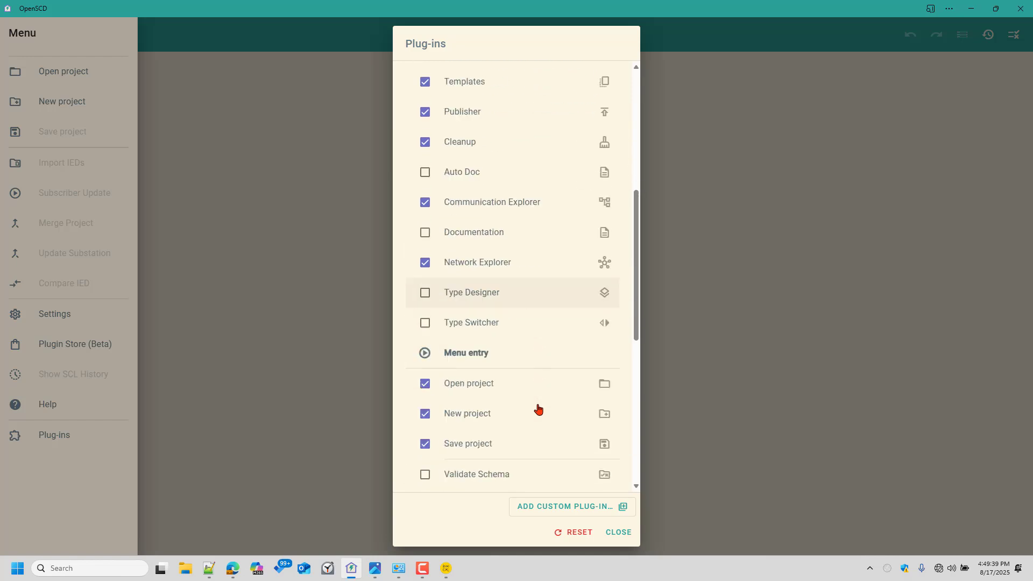
scroll(541, 412, down, 3)
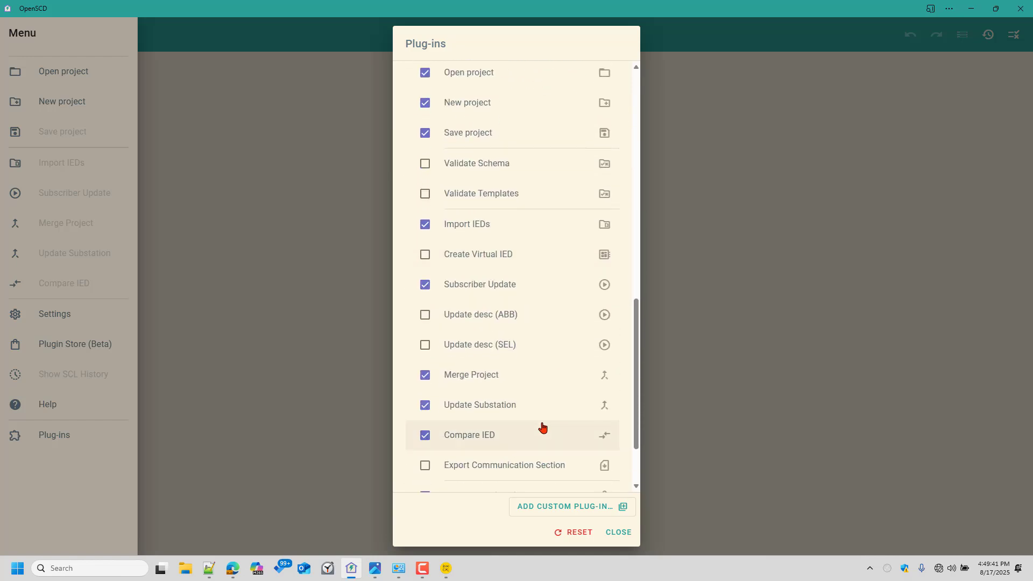
scroll(542, 427, down, 2)
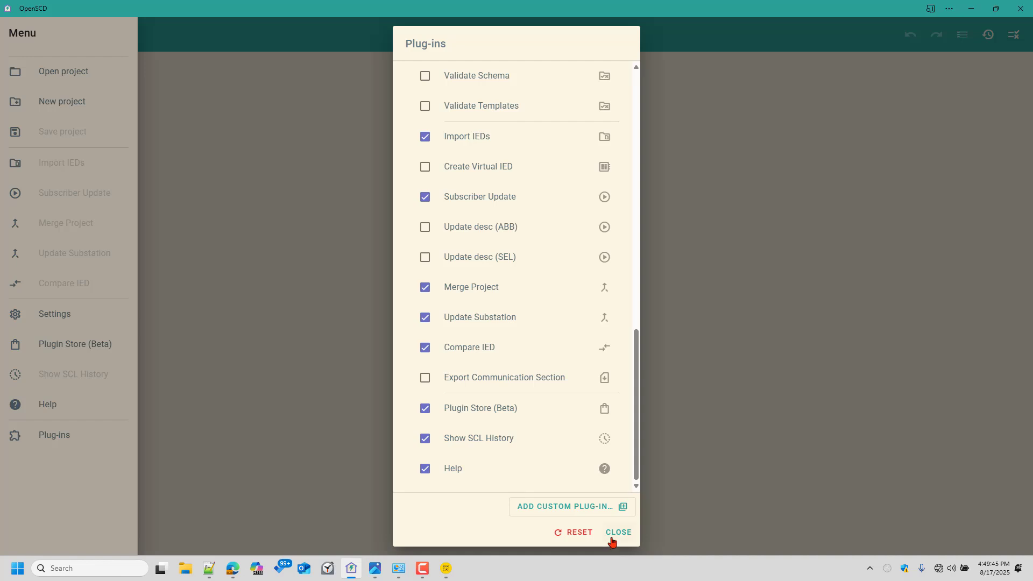
click(578, 532)
scroll(560, 185, up, 9)
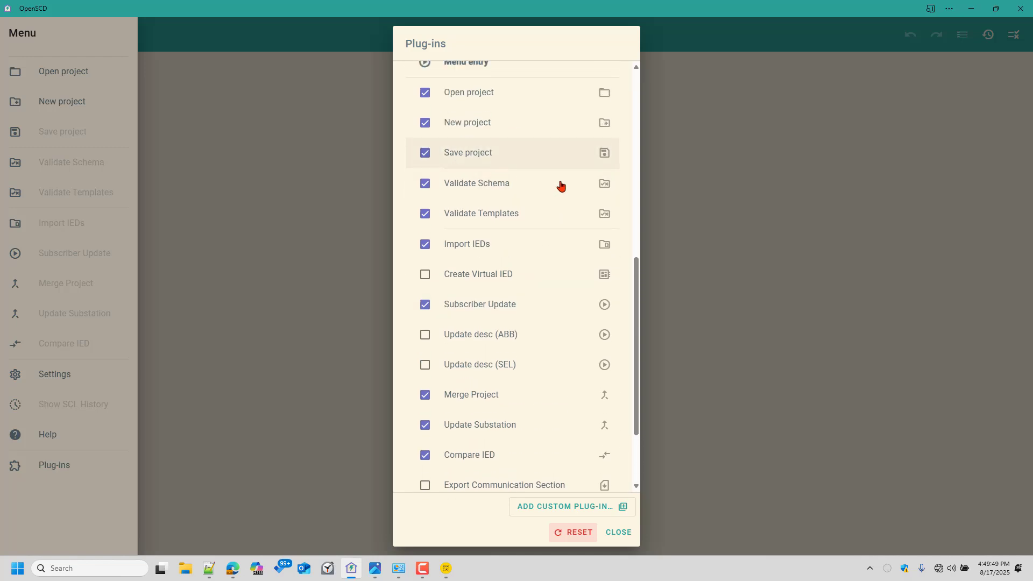
click(617, 533)
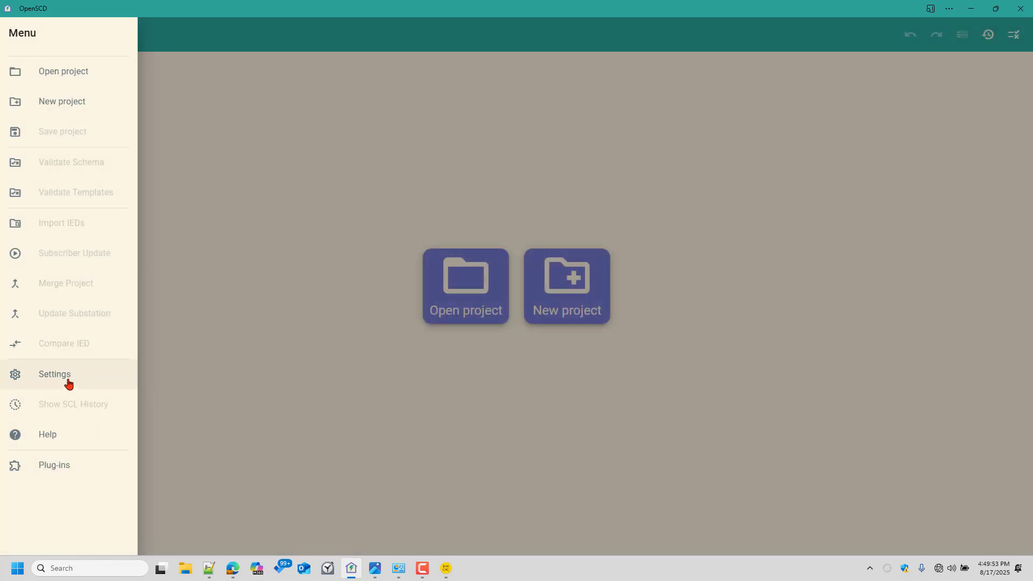
Step: Enable the Plugin Store (Beta) menu plug-in in OpenSCD's plug-in list and close the list
click(66, 466)
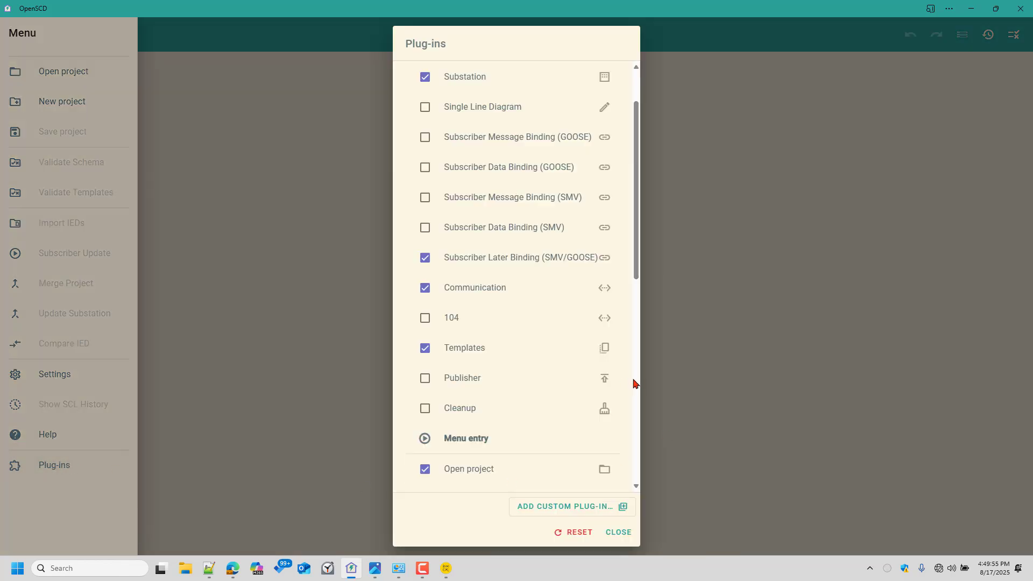
scroll(538, 383, down, 6)
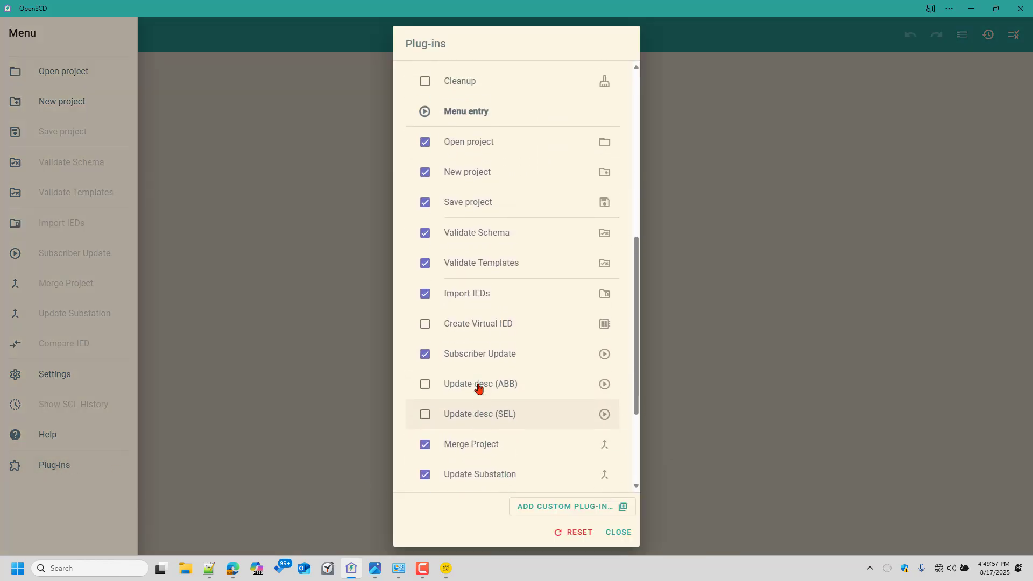
scroll(479, 387, down, 5)
click(458, 407)
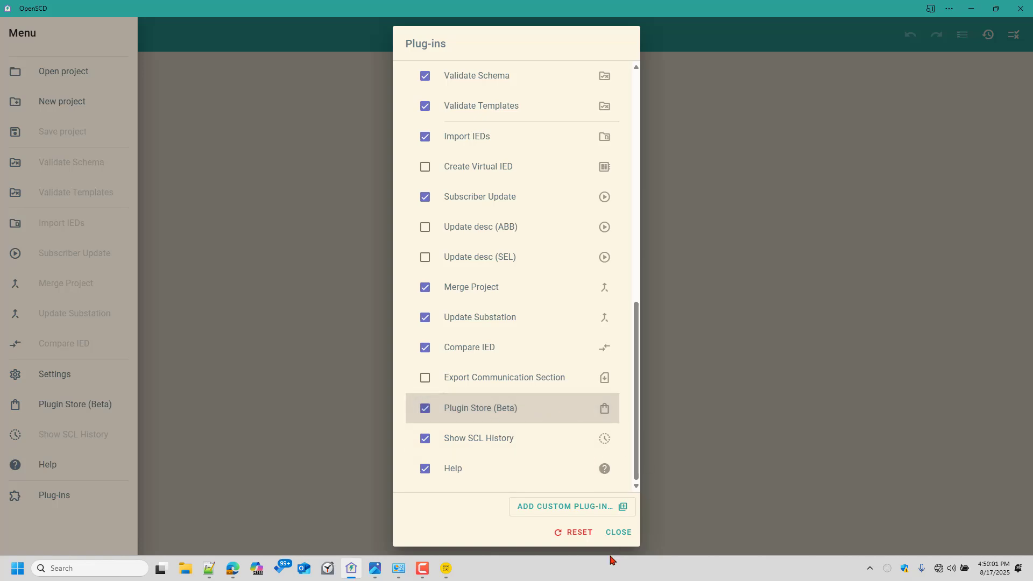
click(614, 532)
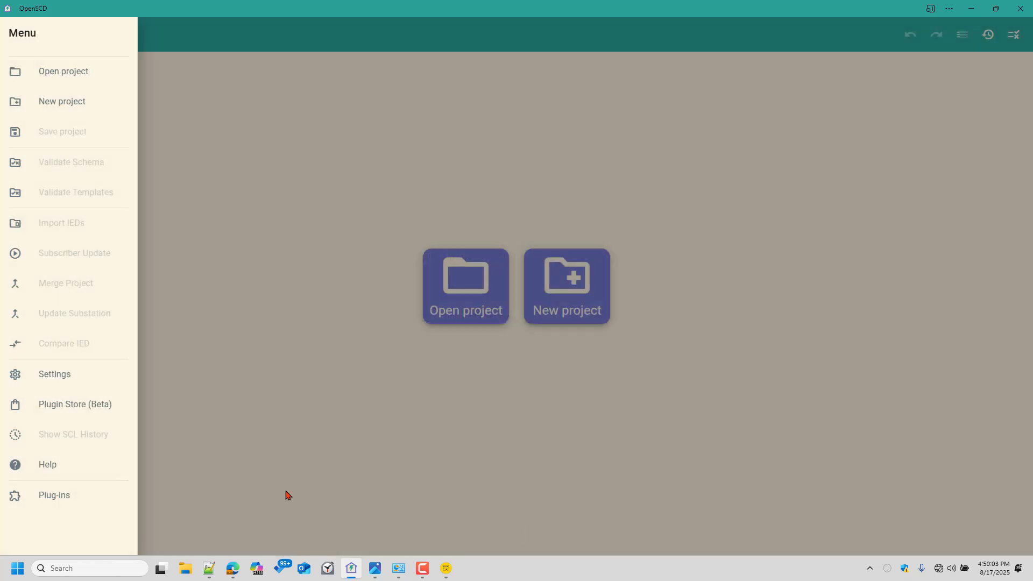
Step: Browse the editor and menu plug-ins offered in the Plugin Store and close it
click(94, 407)
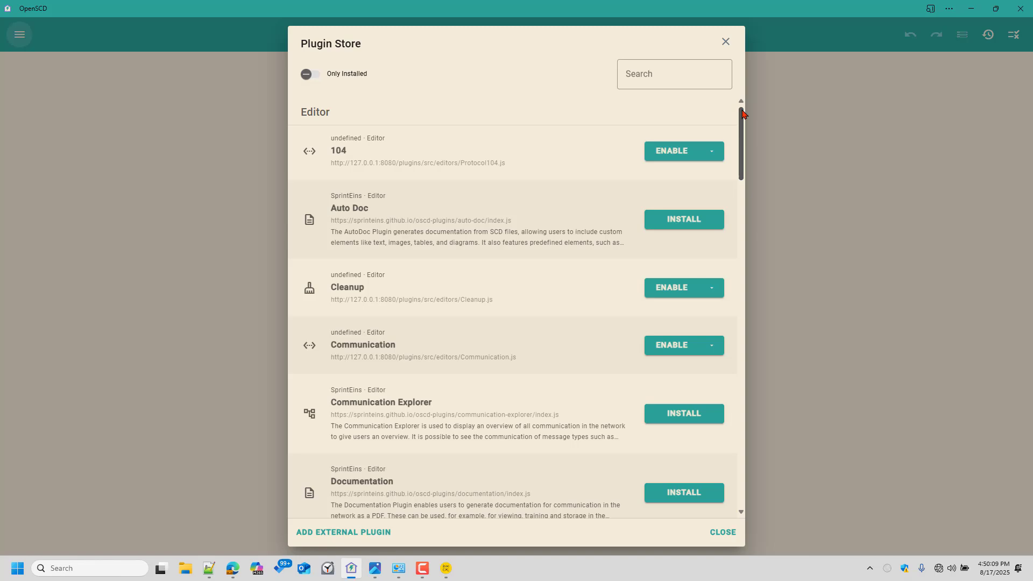
mouse_move(743, 127)
mouse_down()
mouse_move(761, 317)
mouse_move(748, 451)
mouse_move(746, 121)
mouse_up()
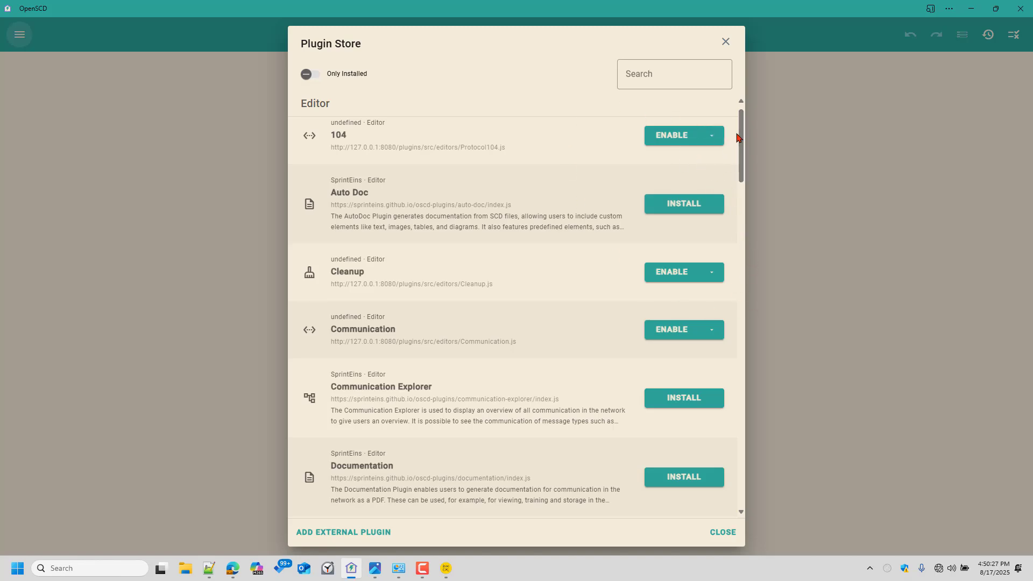
drag(738, 137, 759, 431)
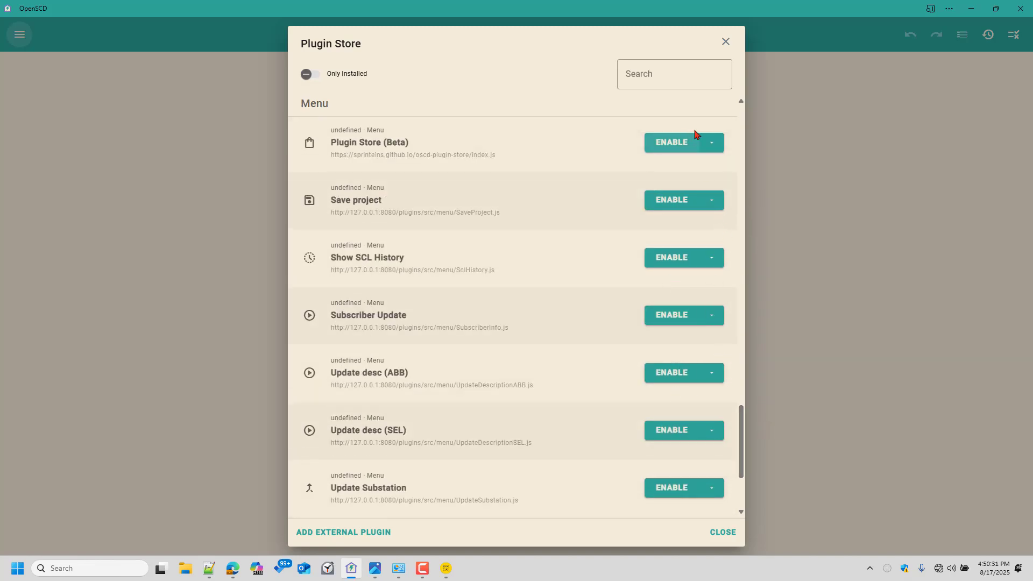
drag(737, 428, 748, 79)
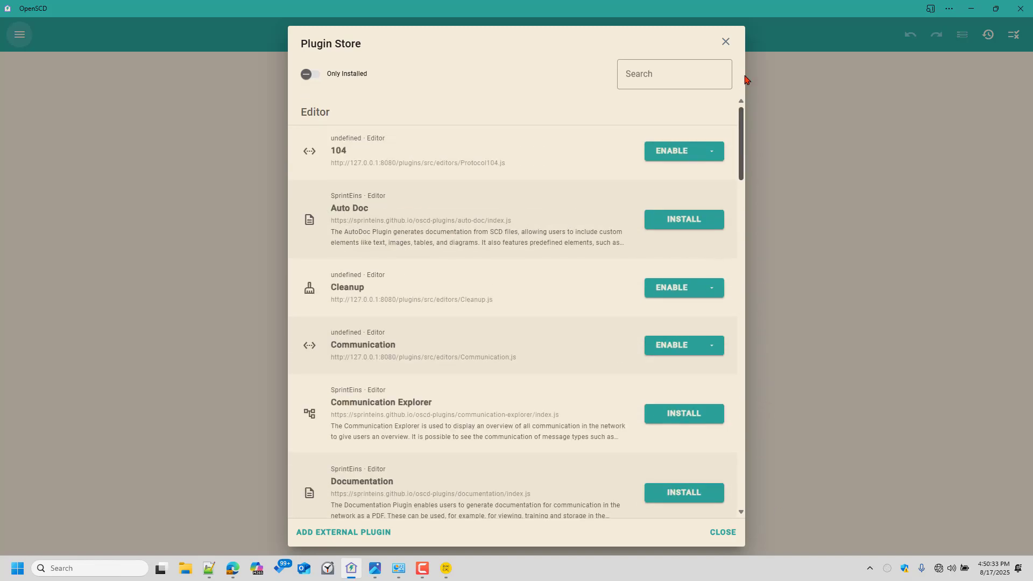
click(730, 537)
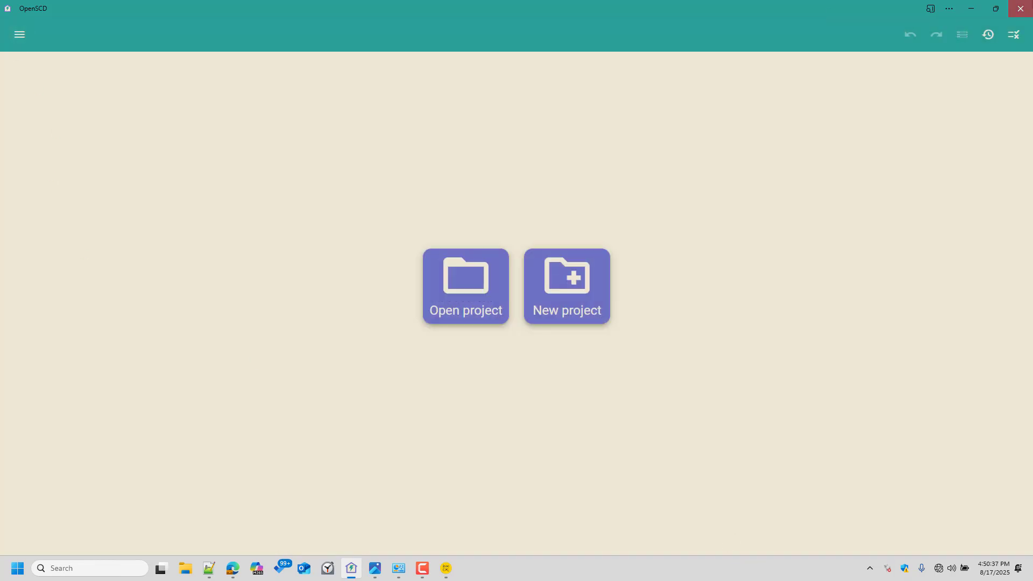
Step: Close OpenSCD, leave the server settings without saving, and stop and quit Simple Web Server
click(1020, 8)
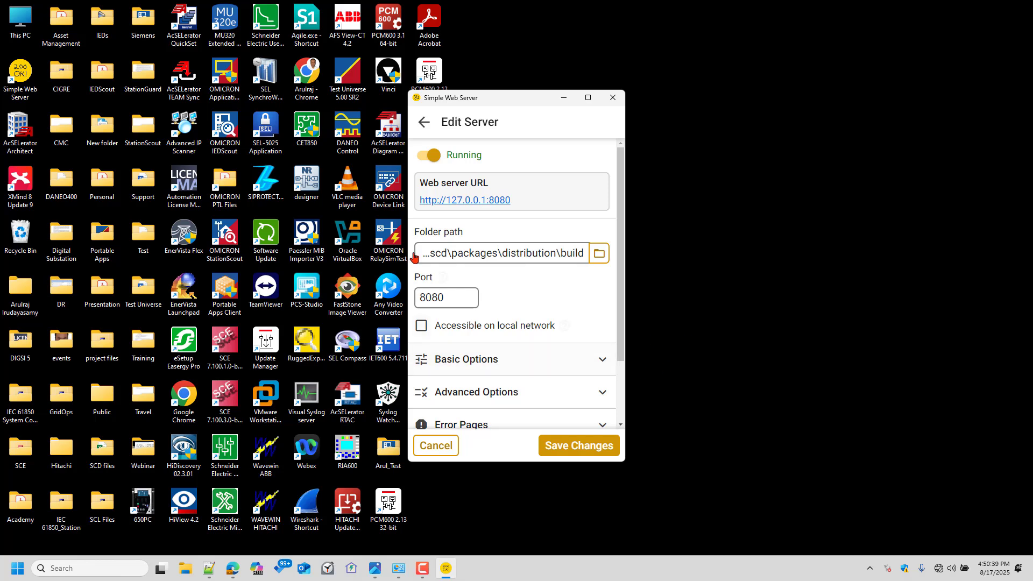
click(447, 449)
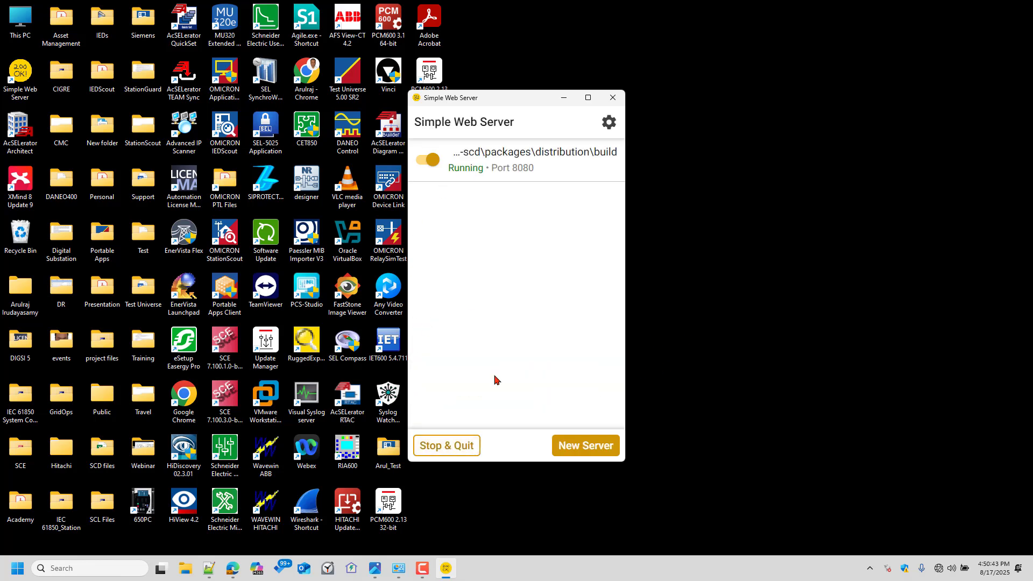
click(447, 446)
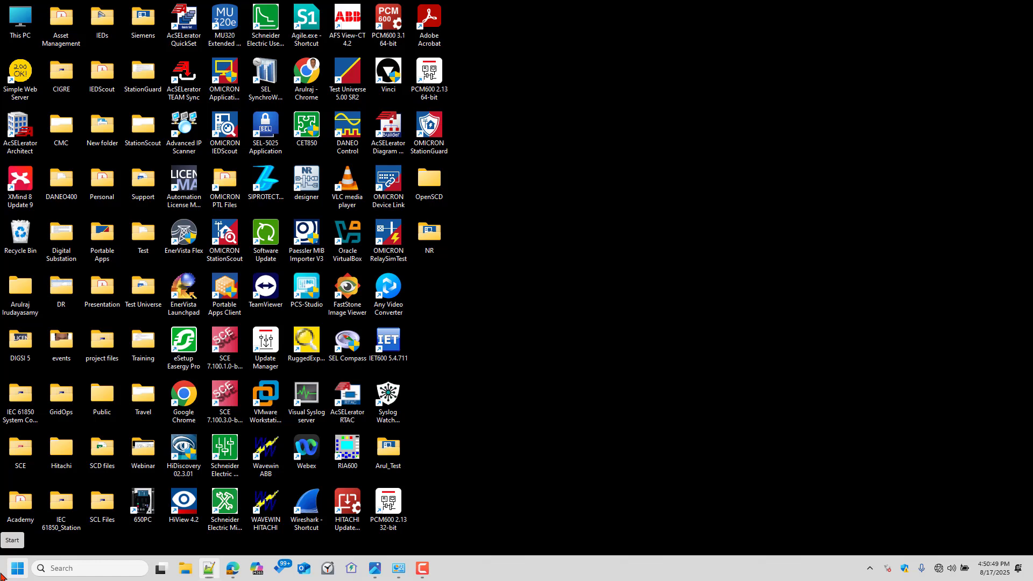
Step: Open the Installed apps page in Windows Settings and search the apps for "OPenSC"
click(1, 576)
text(ins)
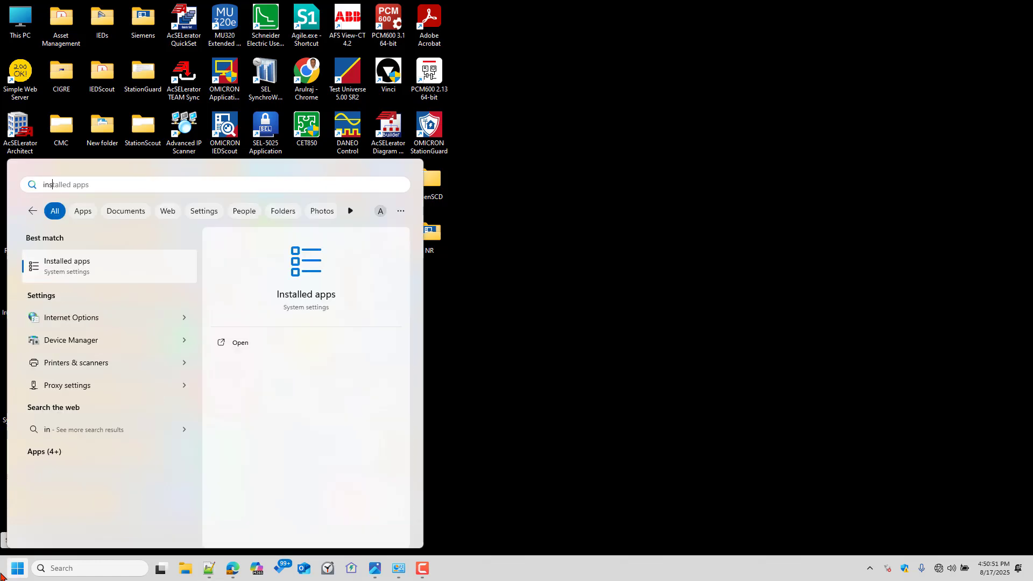
text(talled)
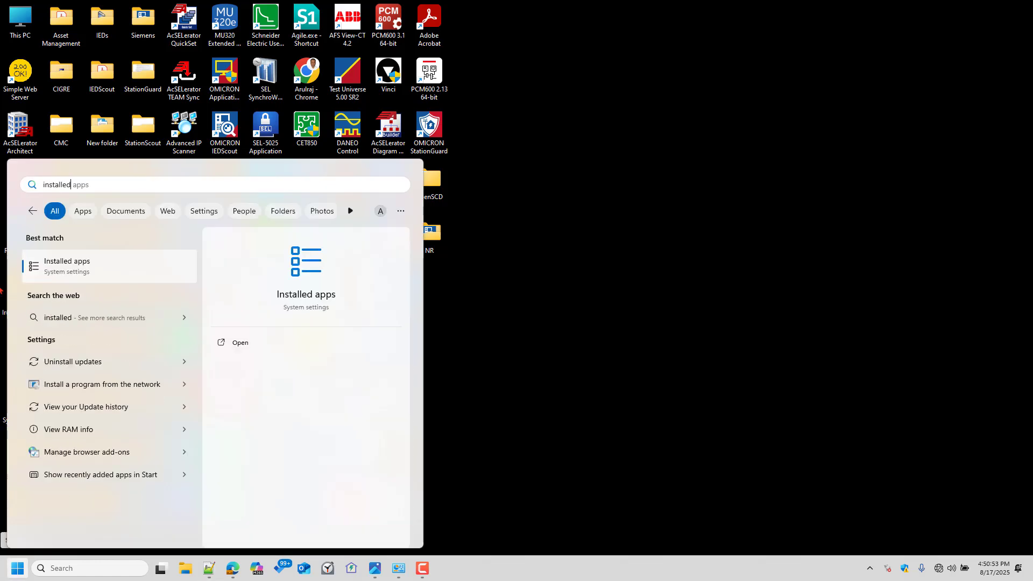
click(124, 269)
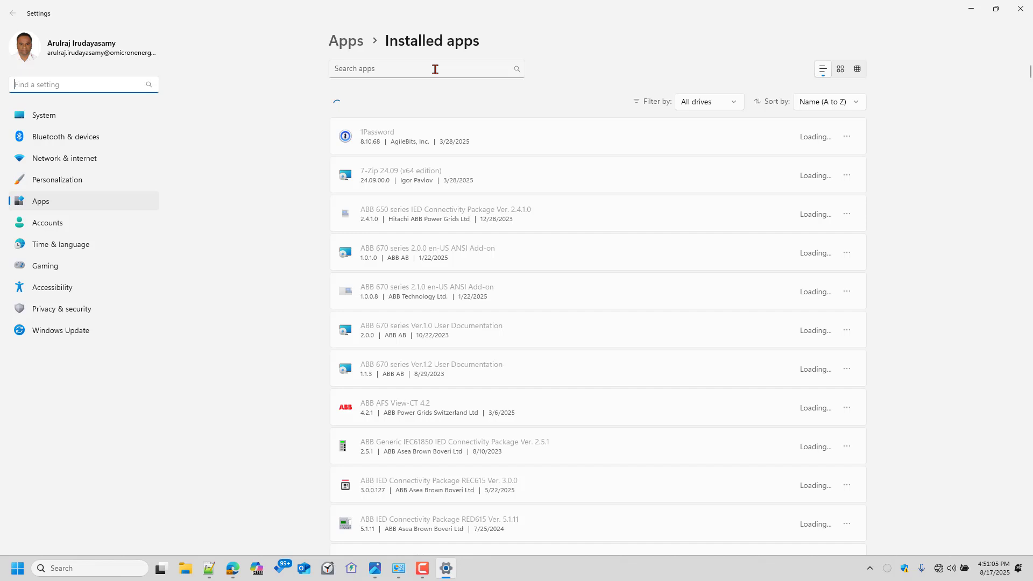
click(434, 69)
text(OPenSC)
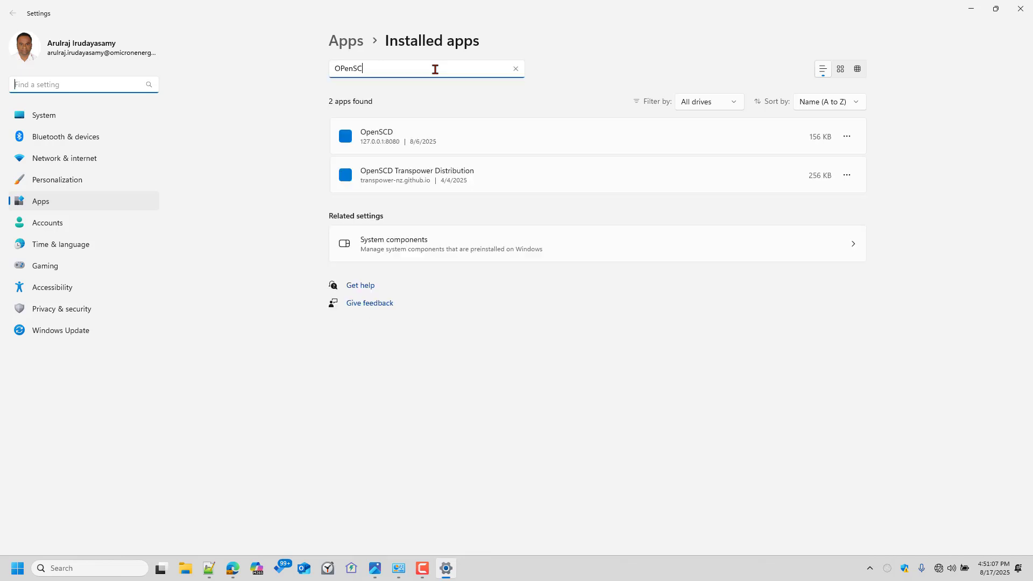
Step: Uninstall the OpenSCD app served from 127.0.0.1:8080 and close Windows Settings
click(847, 137)
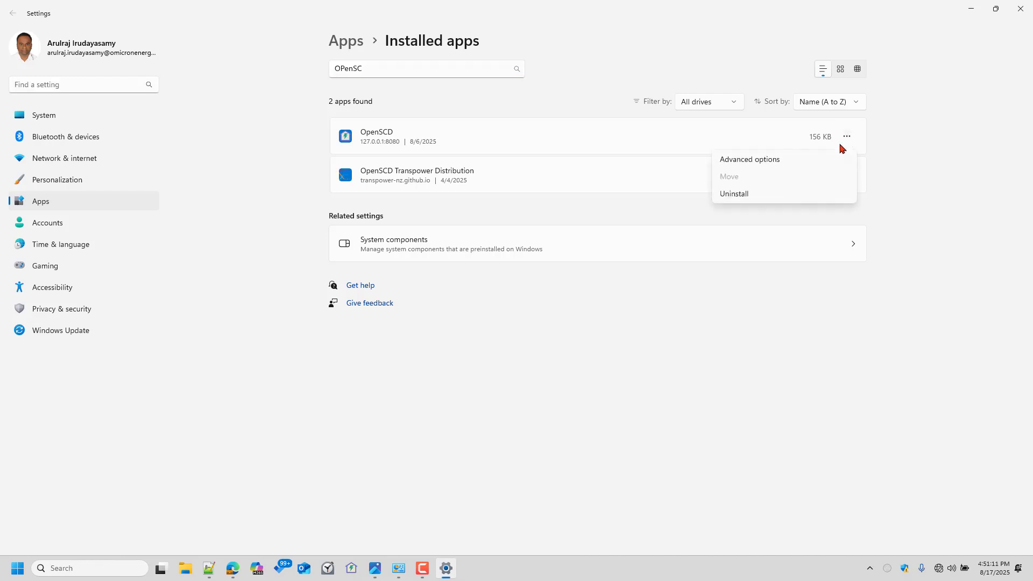
click(777, 199)
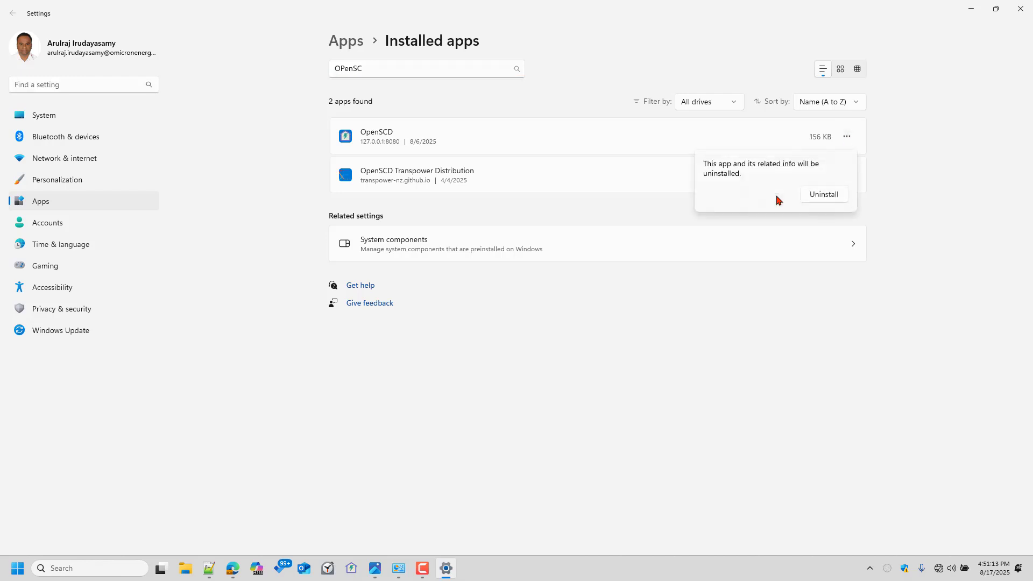
click(832, 197)
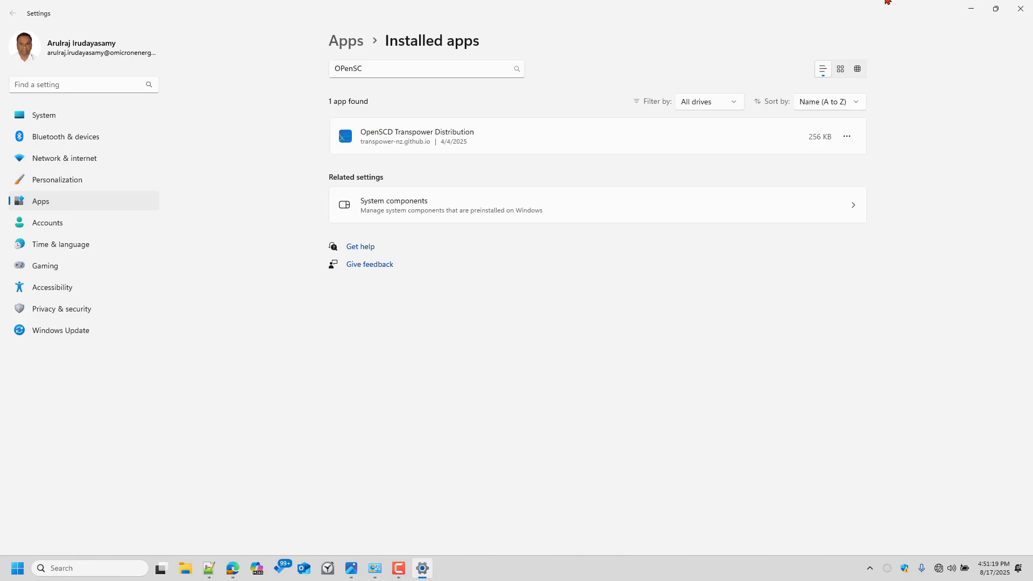
click(1011, 7)
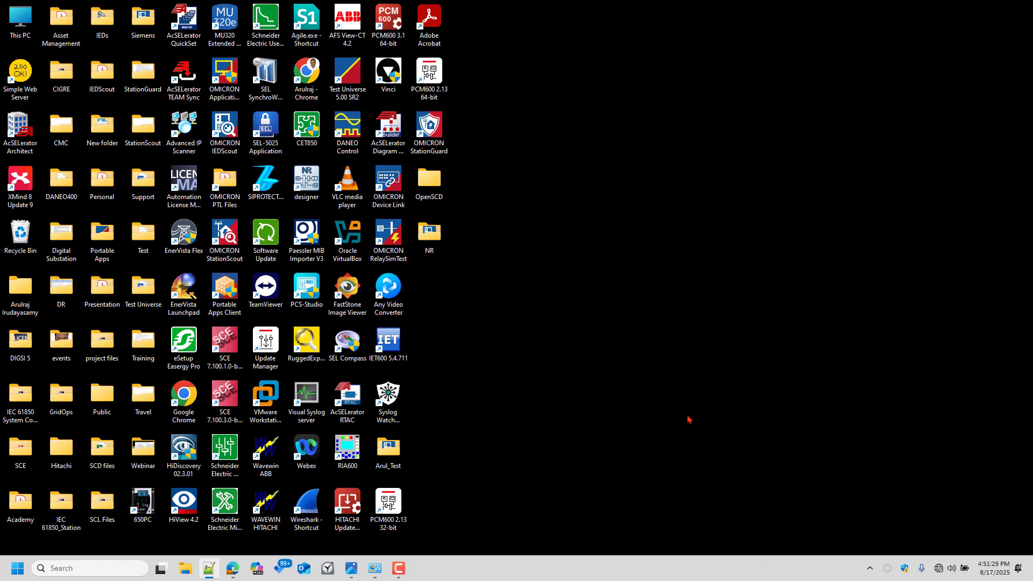
Step: Launch Simple Web Server, check the port 8080 server's folder path and return to the server list
click(20, 572)
text(sim)
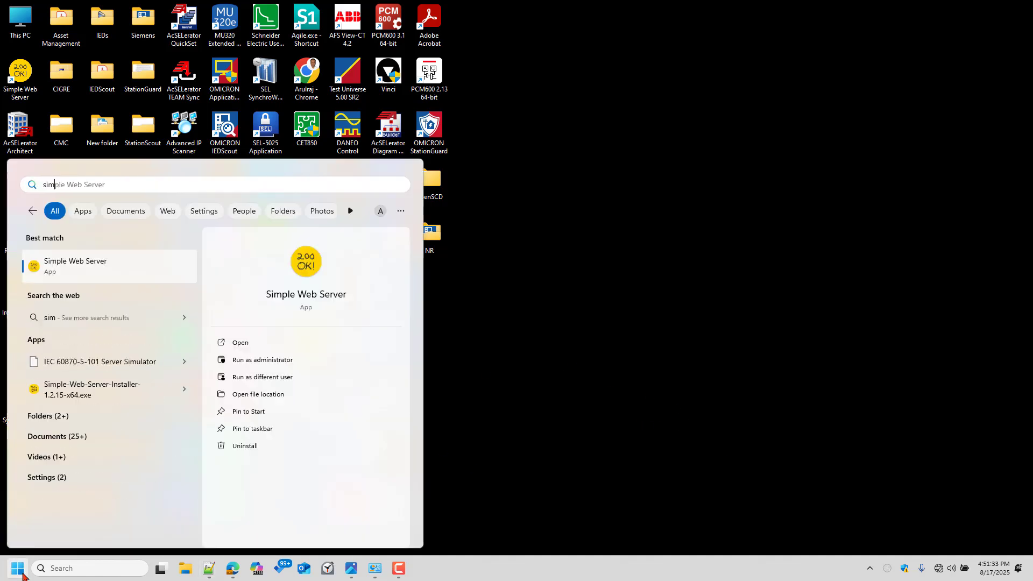
click(70, 268)
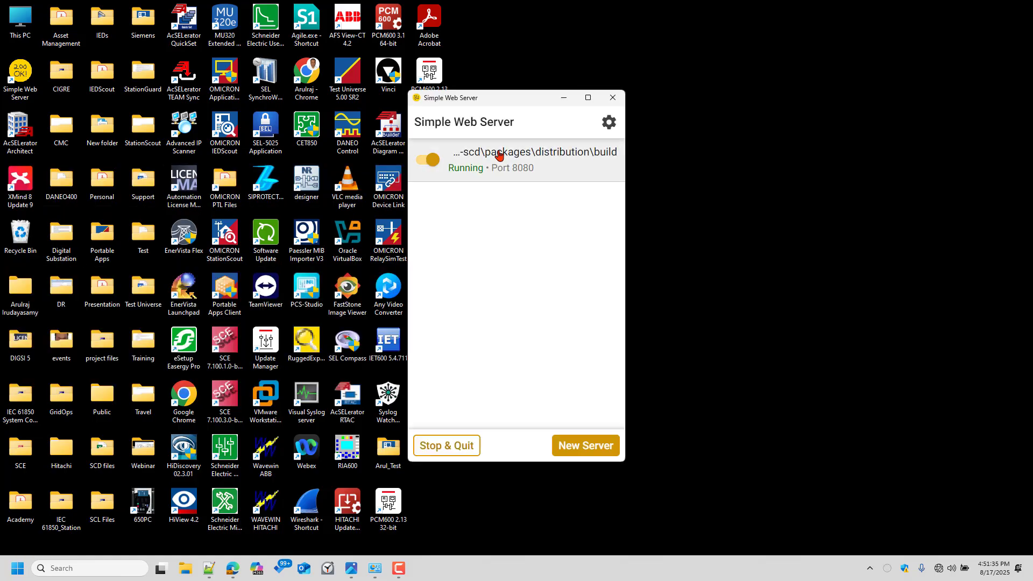
click(552, 168)
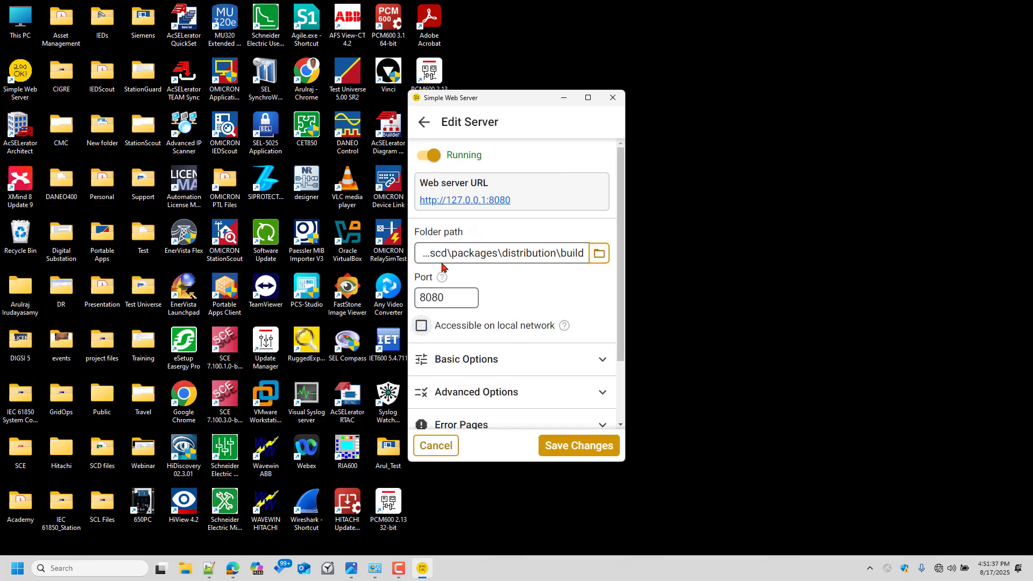
click(426, 129)
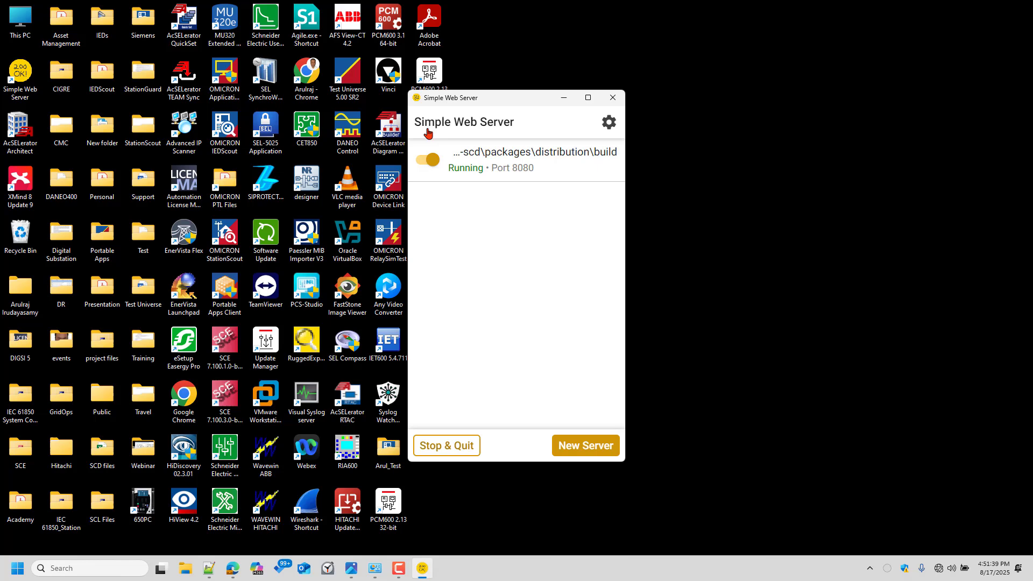
Step: Delete the port 8080 server from Simple Web Server, confirm the deletion, and stop and quit the program
click(478, 170)
scroll(501, 262, down, 2)
scroll(507, 186, up, 2)
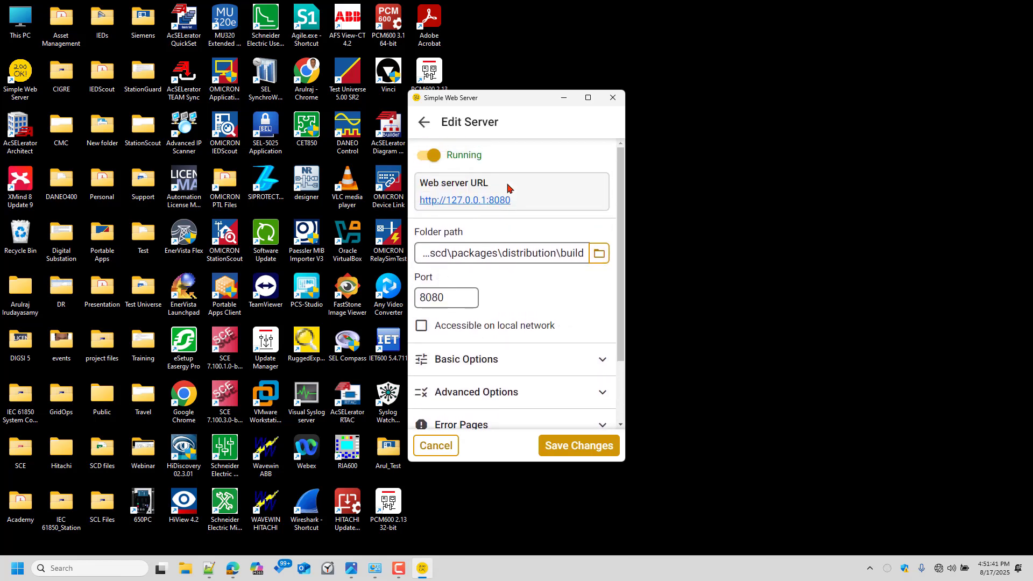
scroll(530, 318, down, 2)
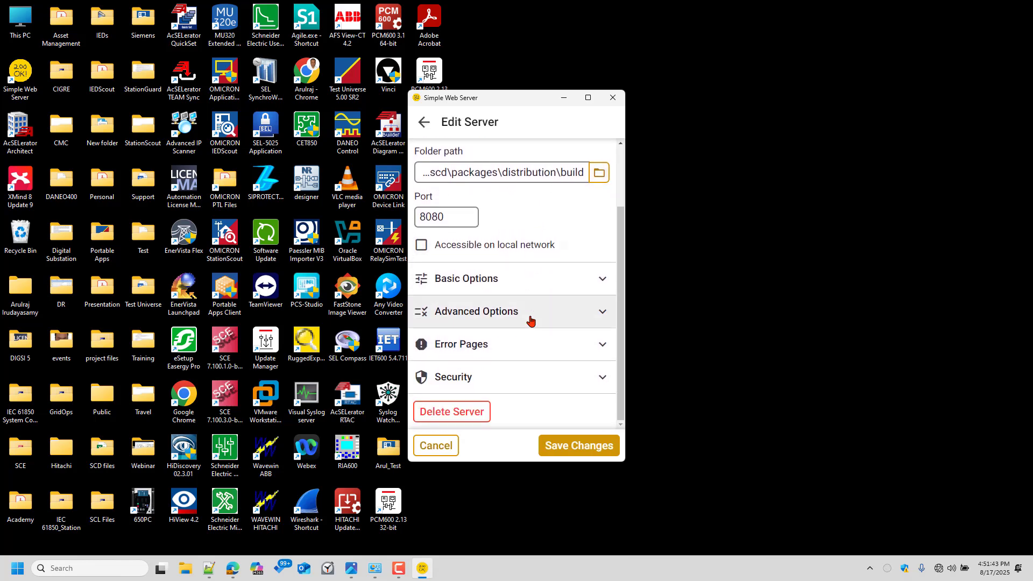
click(451, 414)
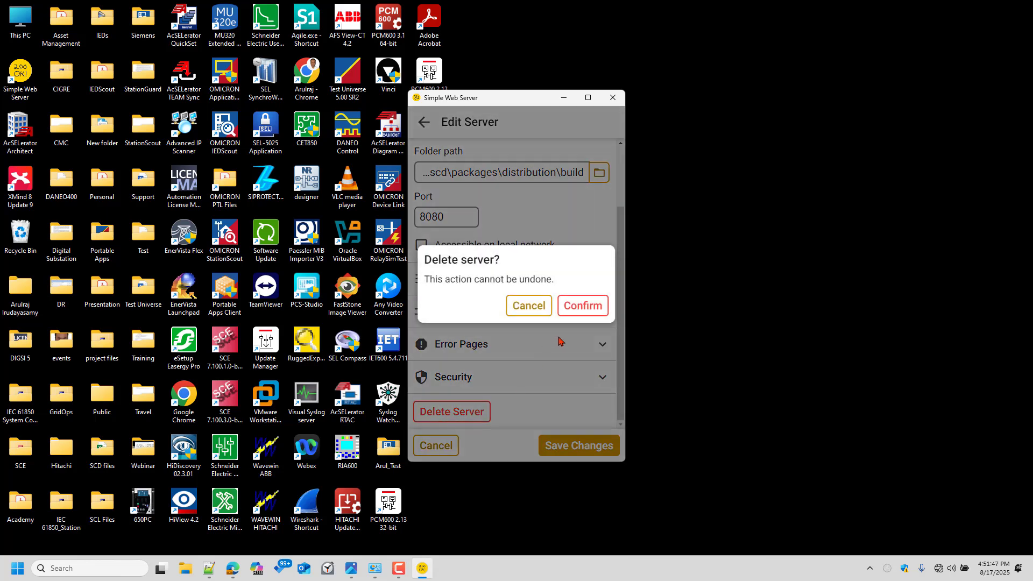
click(578, 310)
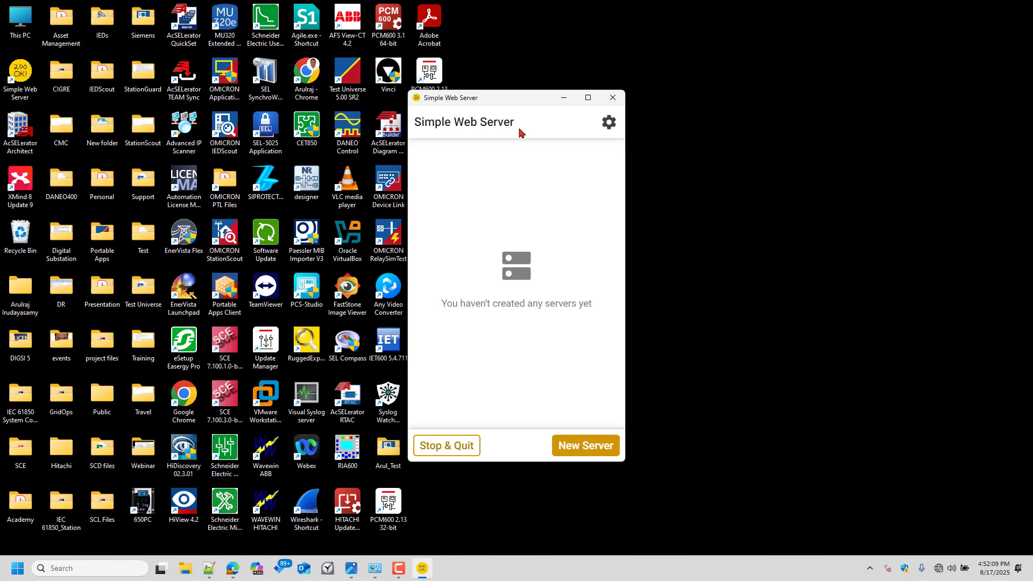
click(444, 447)
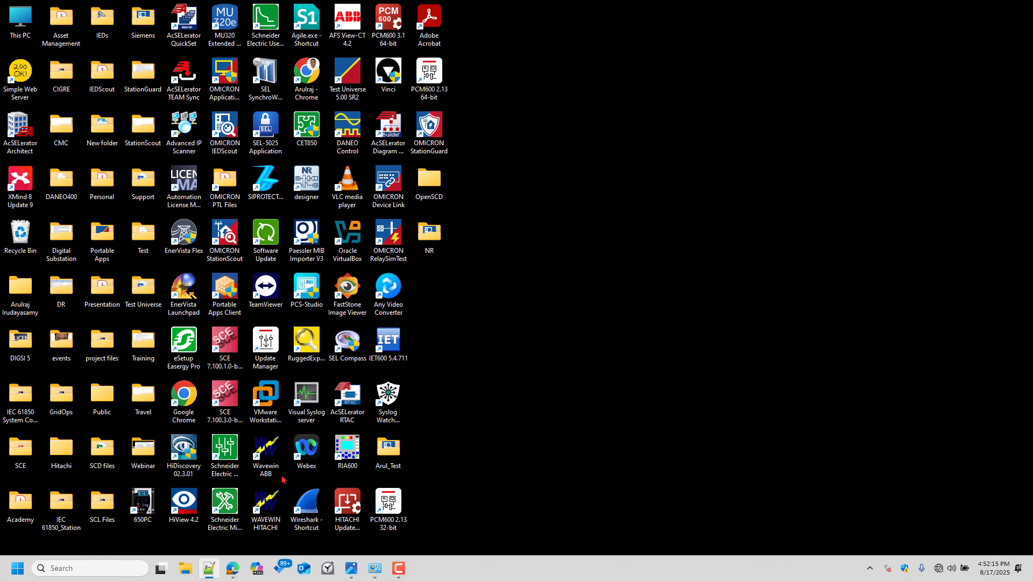
Step: Open the OpenSCD folder on the Desktop in File Explorer and delete its open-scd folder and open-scd.zip
click(185, 568)
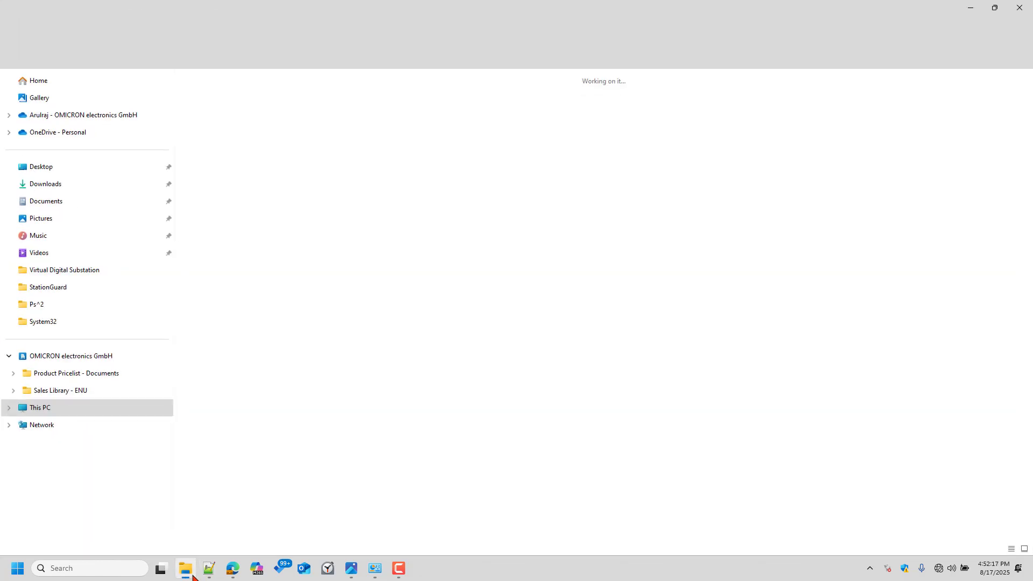
click(78, 171)
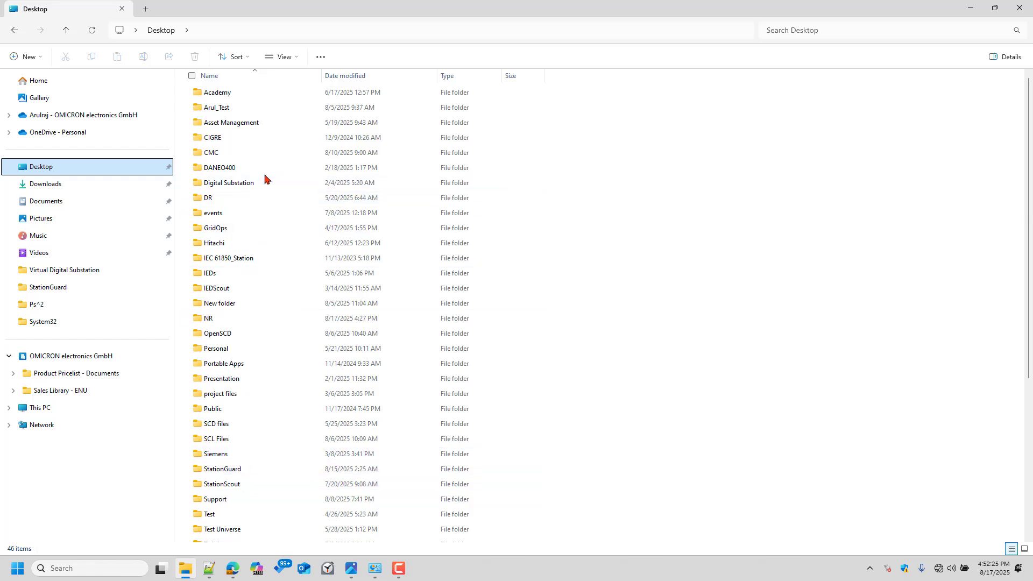
scroll(230, 473, down, 1)
double_click(259, 299)
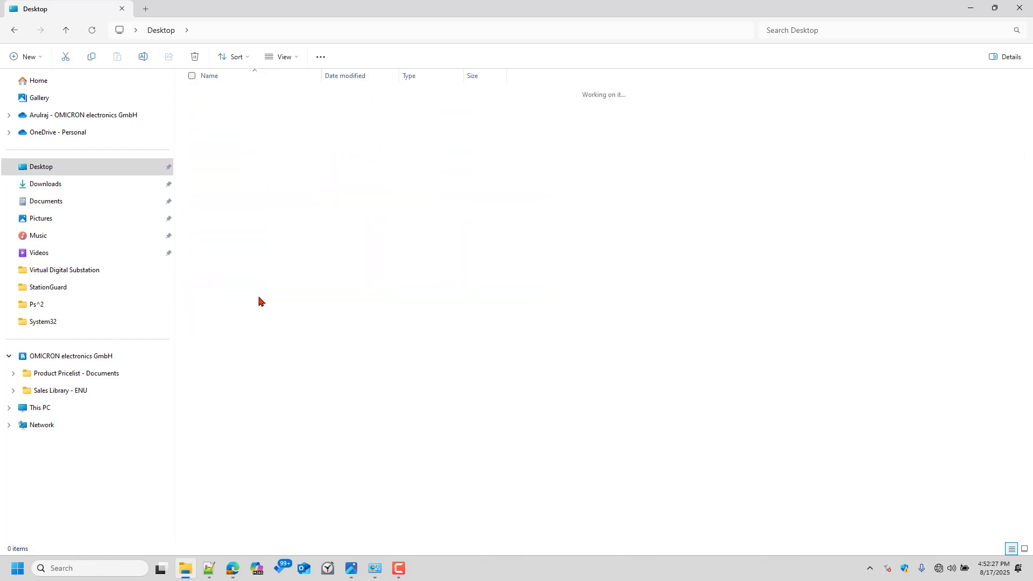
drag(328, 143, 246, 90)
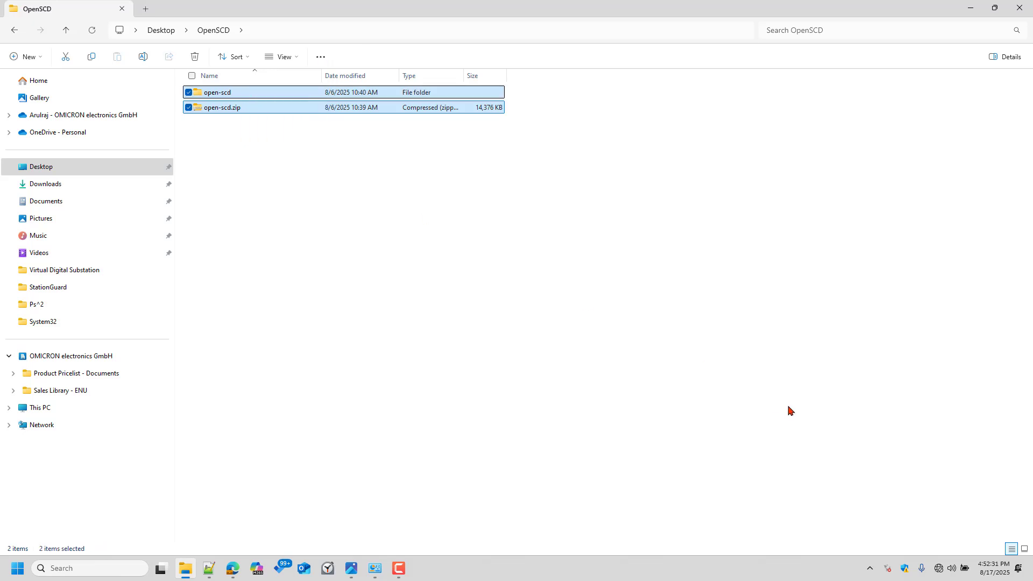
key(Delete)
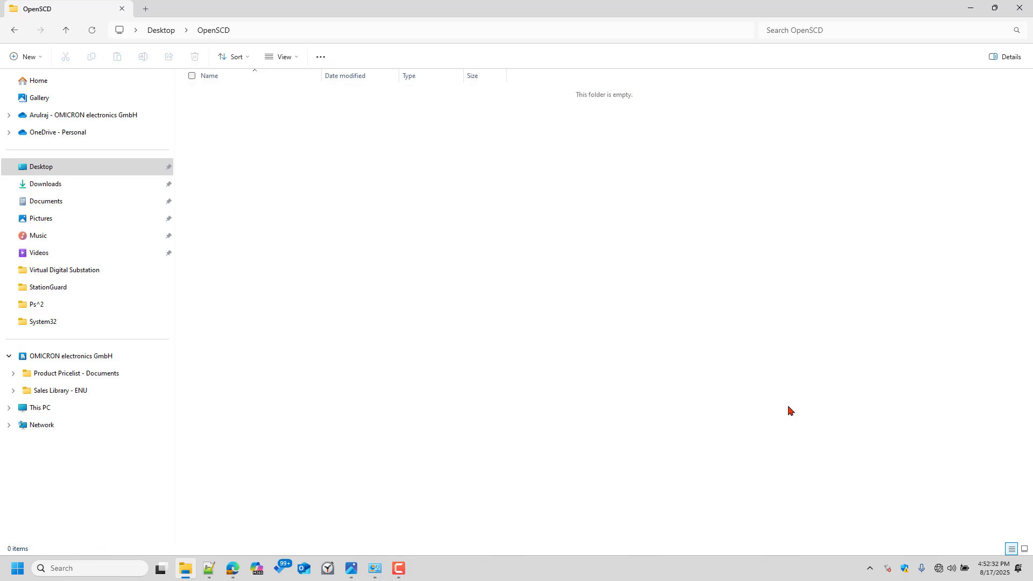
Step: Copy open-scd.zip from Downloads into the OpenSCD folder on the Desktop
click(59, 186)
click(261, 110)
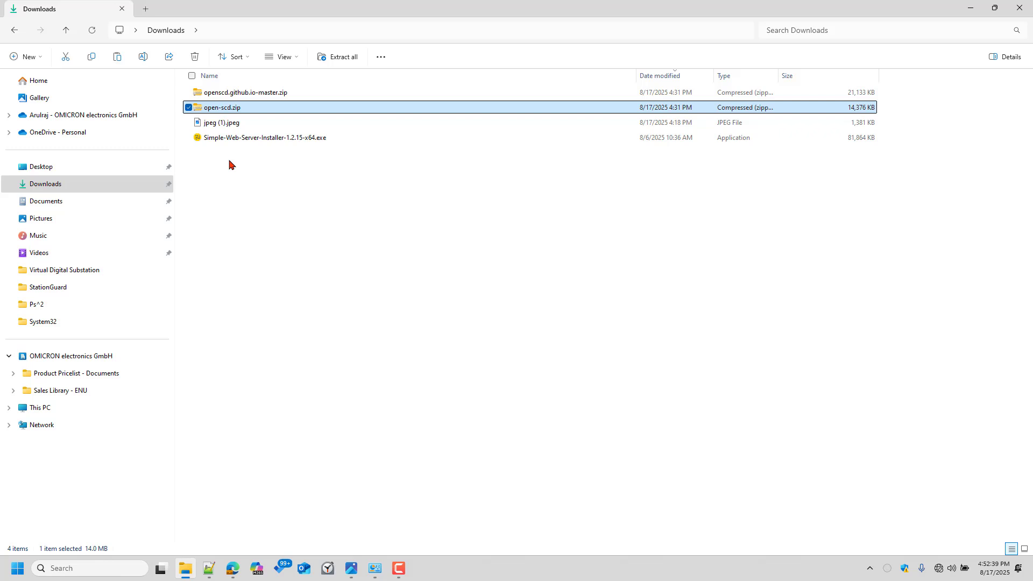
click(74, 171)
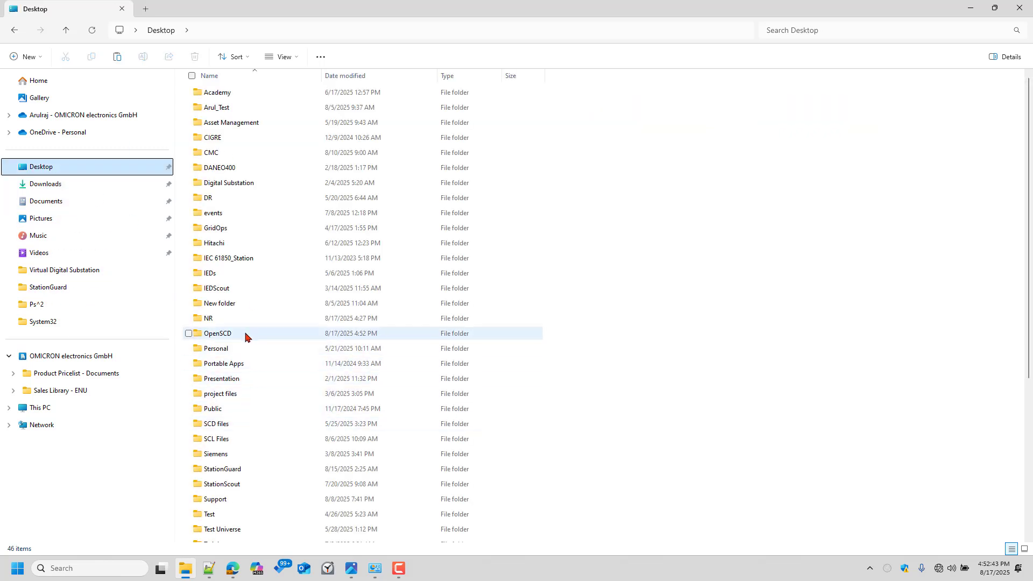
double_click(249, 336)
key(ctrl+v)
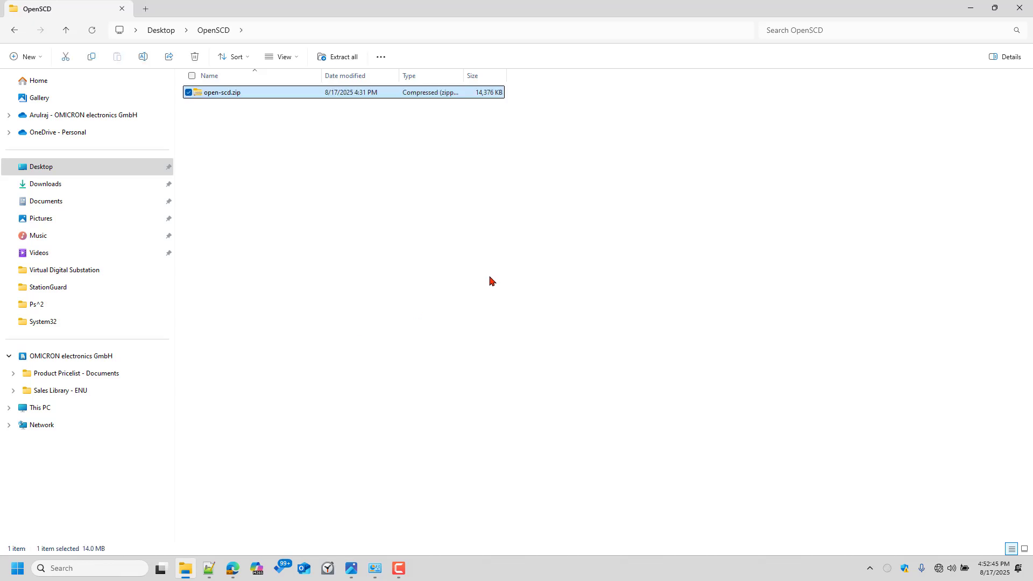
Step: Extract open-scd.zip with 7-Zip into its own open-scd subfolder
right_click(295, 97)
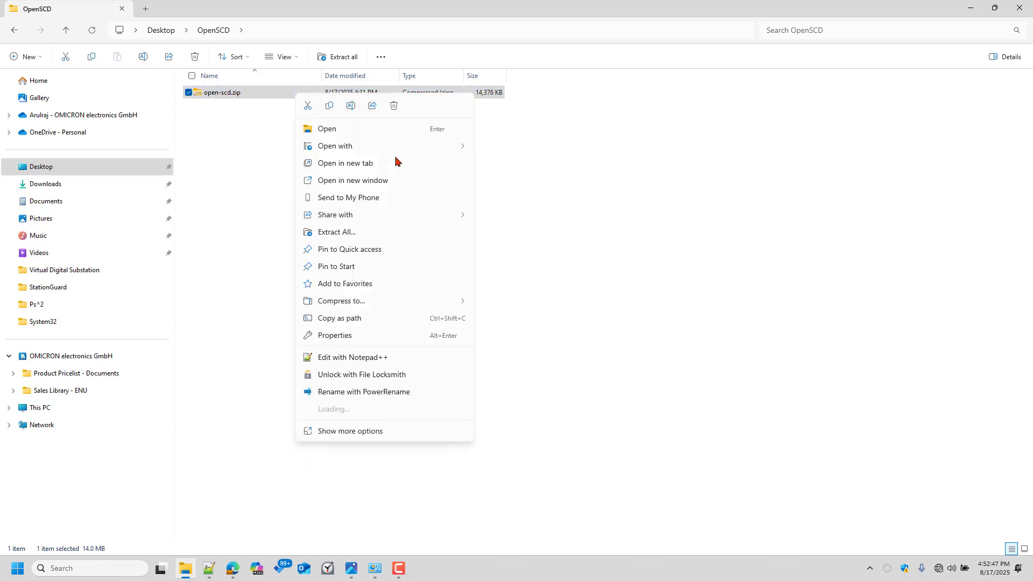
click(362, 454)
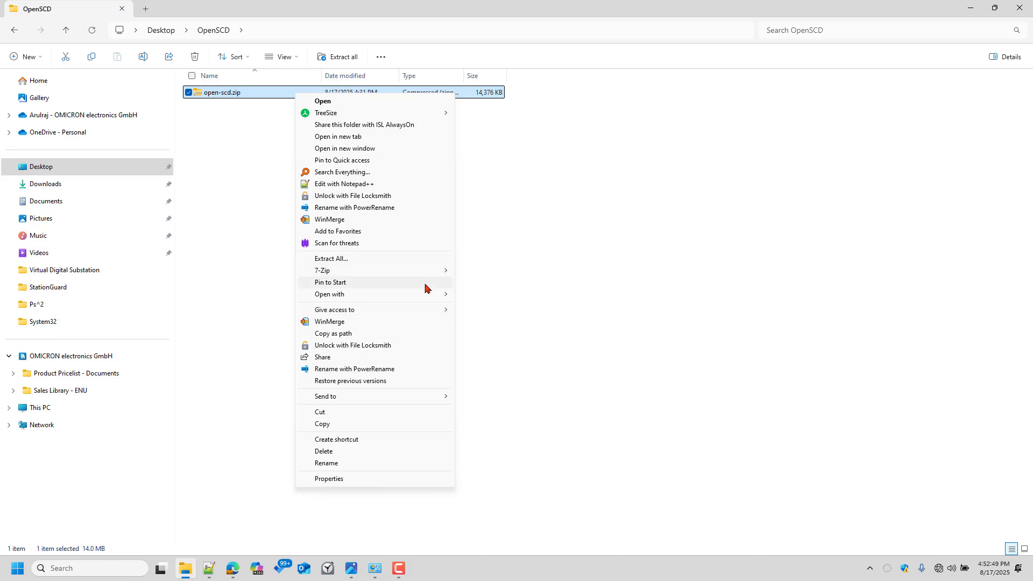
mouse_move(432, 276)
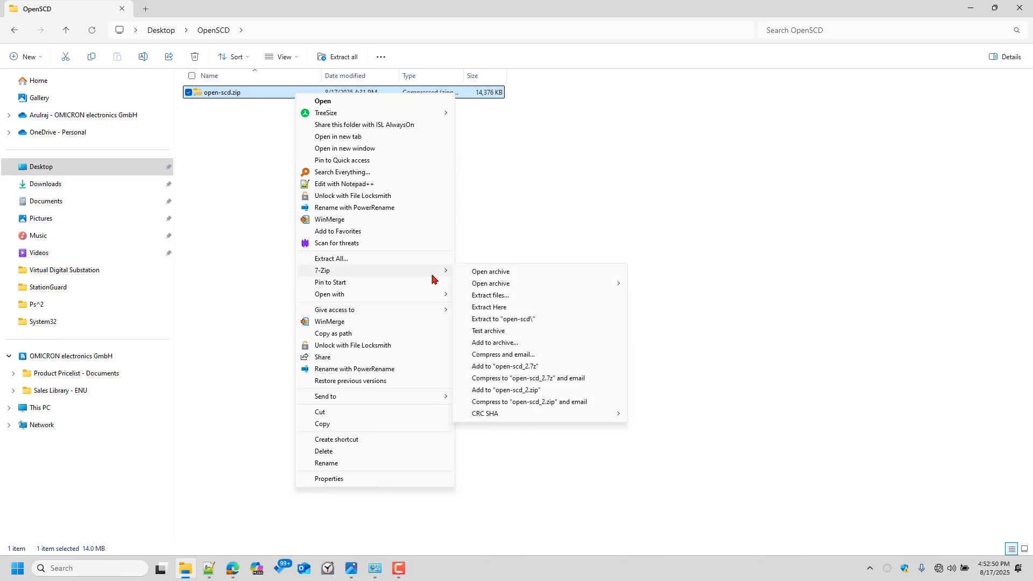
click(531, 320)
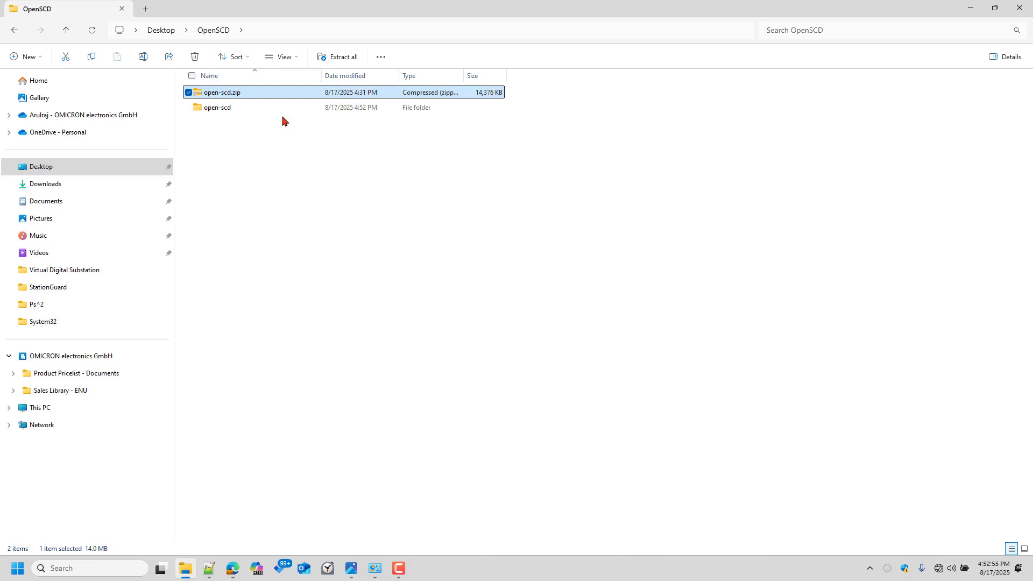
Step: Browse to open-scd\packages\distribution\build, check the folder's contents and full path, and minimize File Explorer
double_click(268, 108)
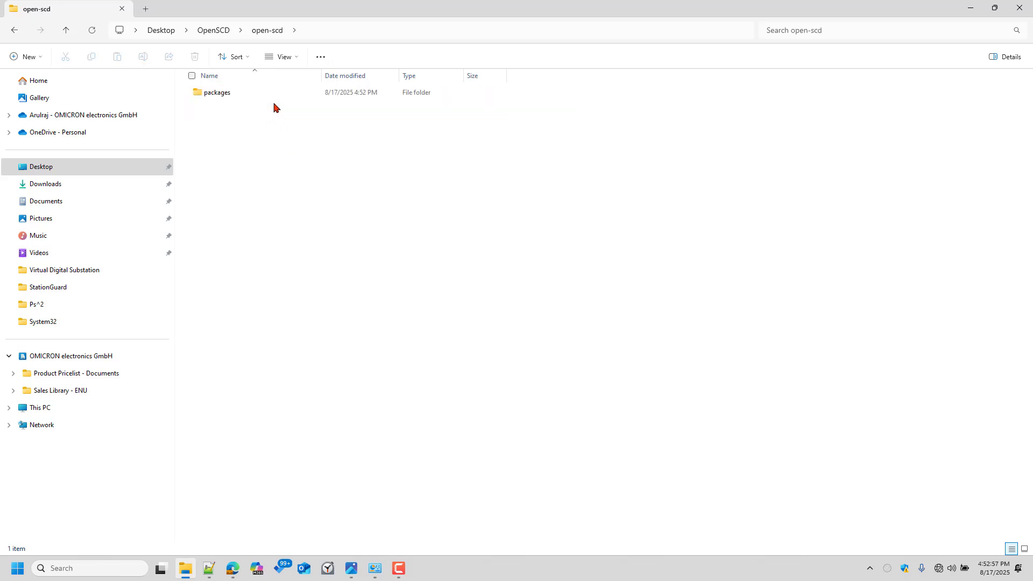
double_click(259, 94)
double_click(260, 93)
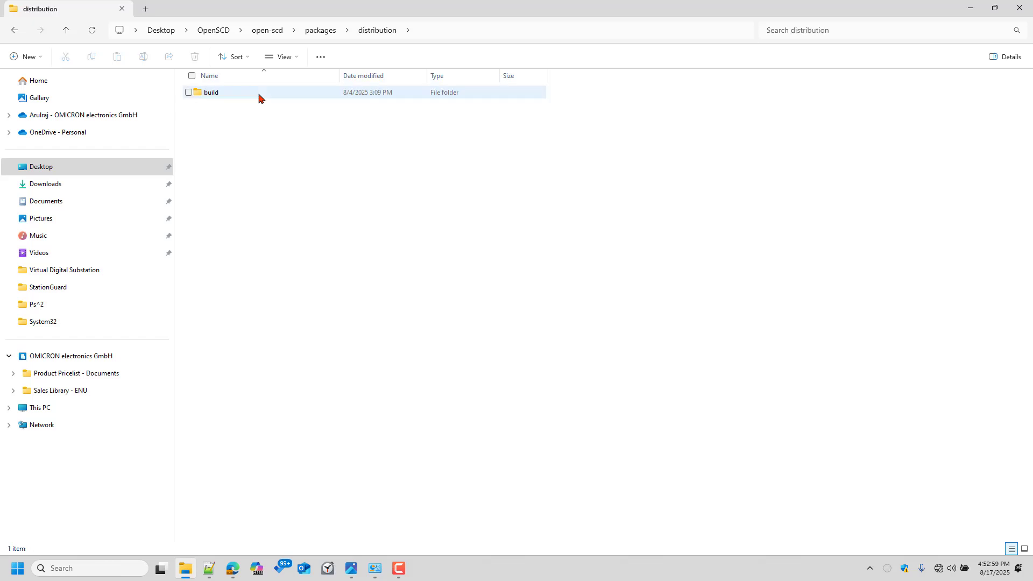
double_click(260, 93)
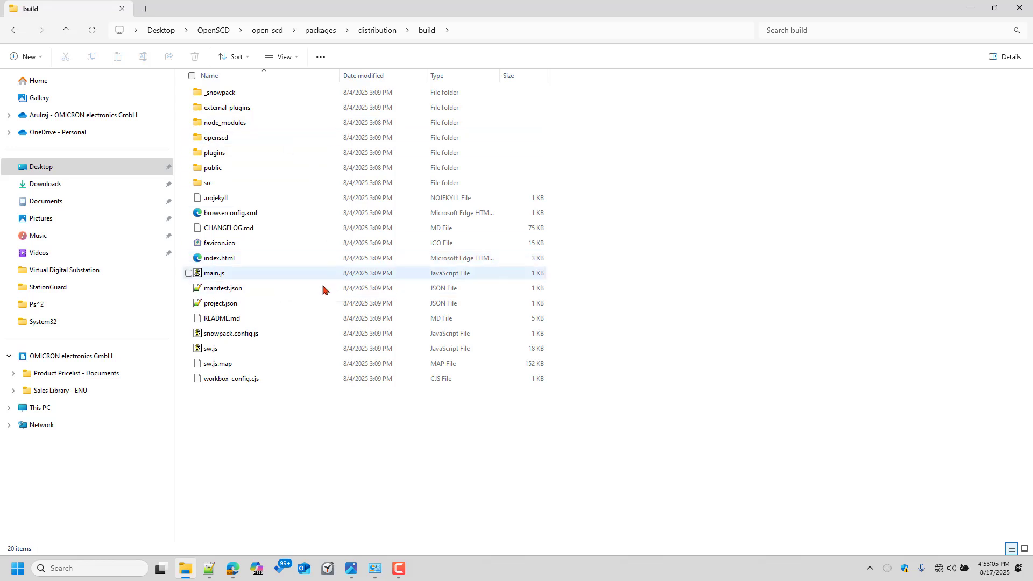
click(490, 32)
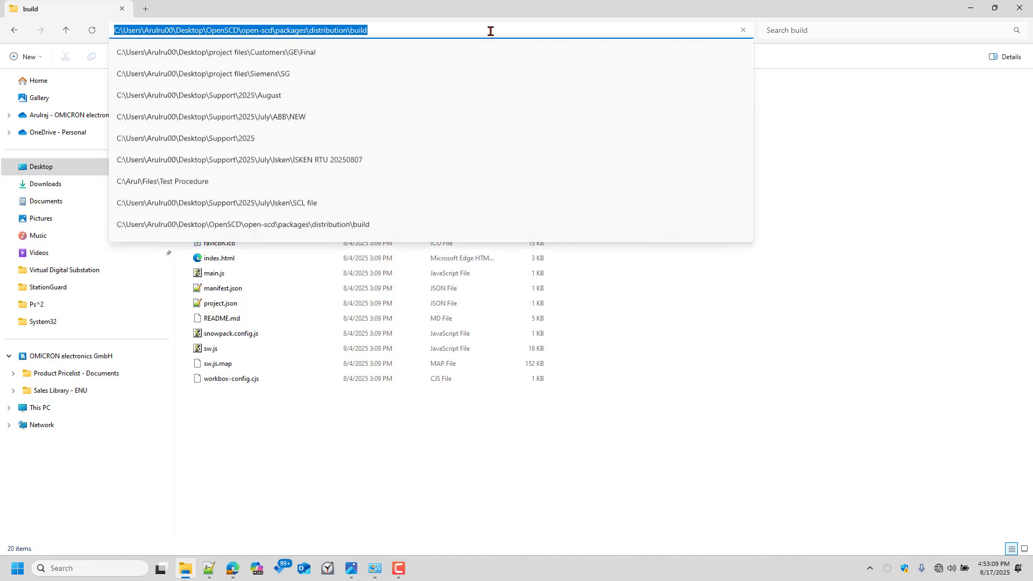
click(684, 420)
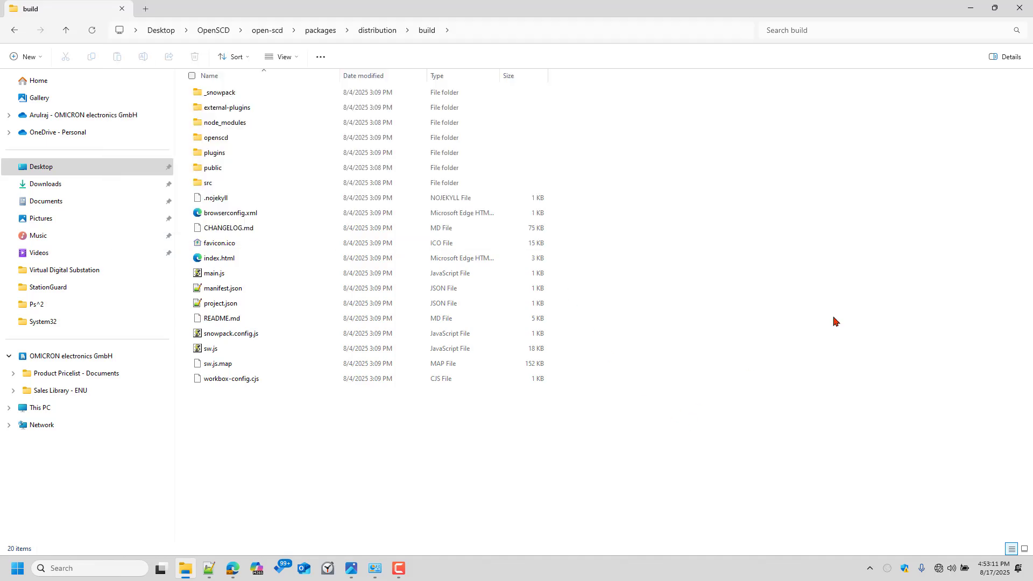
click(971, 9)
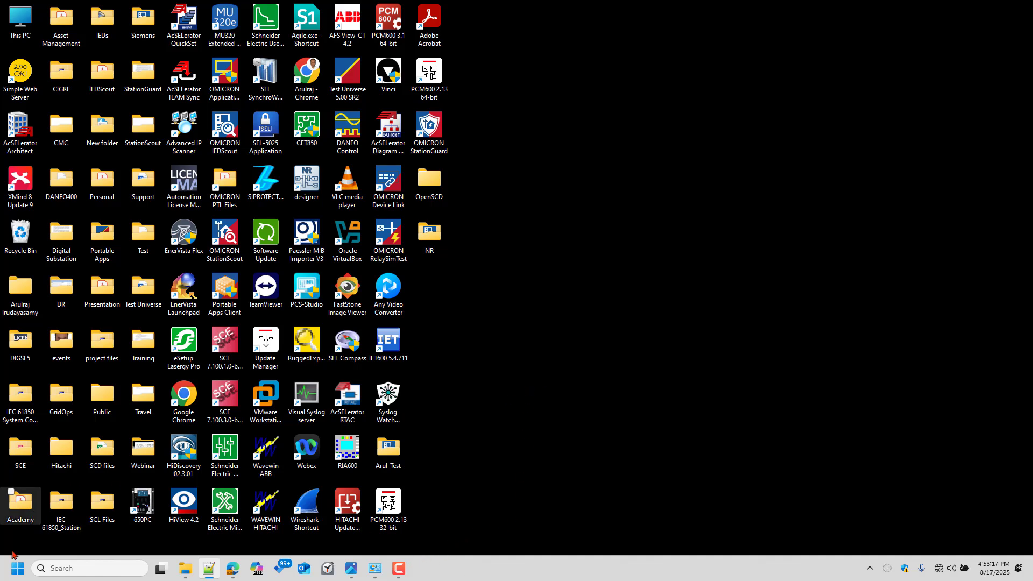
Step: Launch Simple Web Server and create a server on port 8080 that serves the OpenSCD\open-scd\packages\distribution\build folder
click(17, 568)
text(sim)
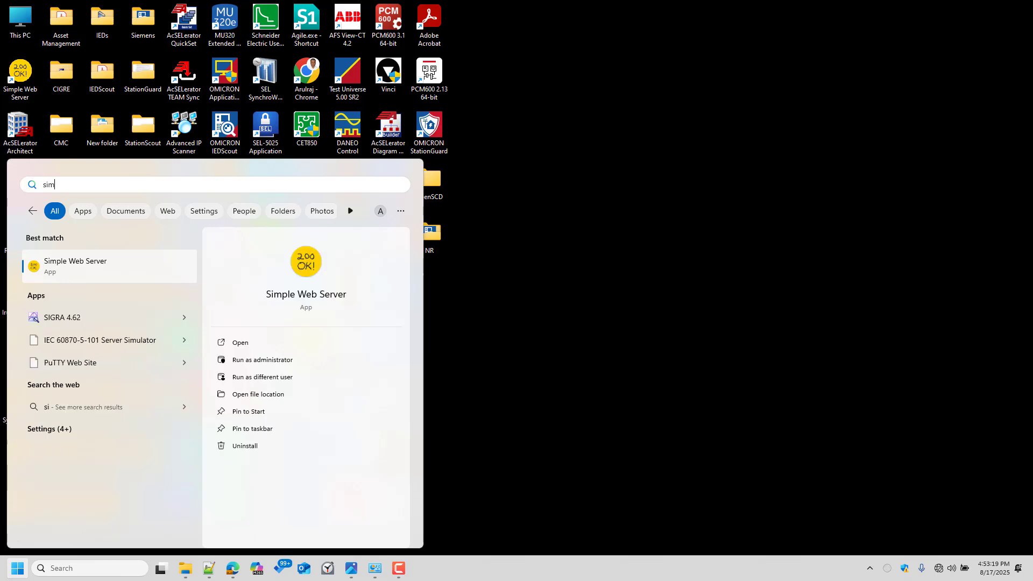
key(Return)
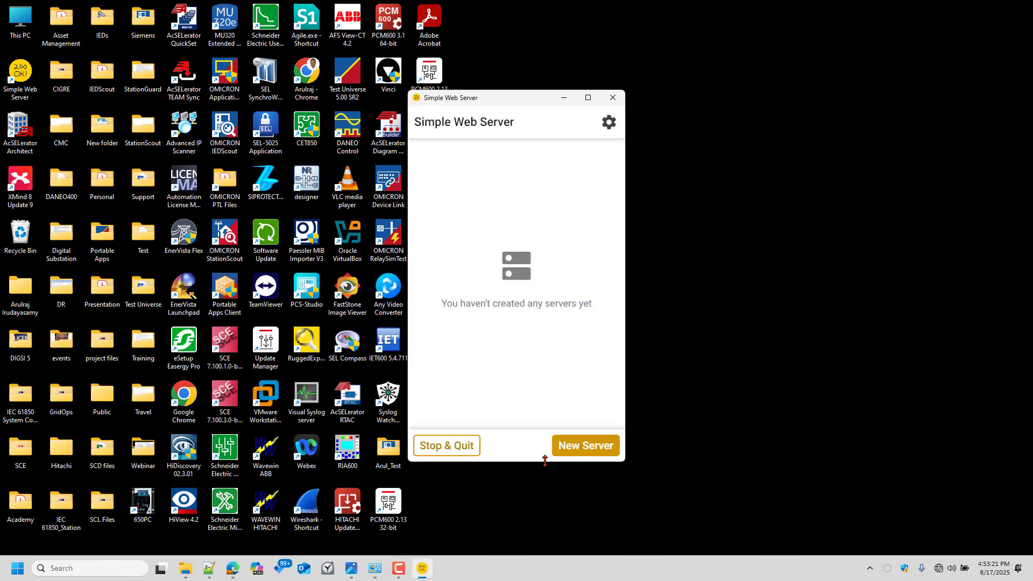
click(586, 445)
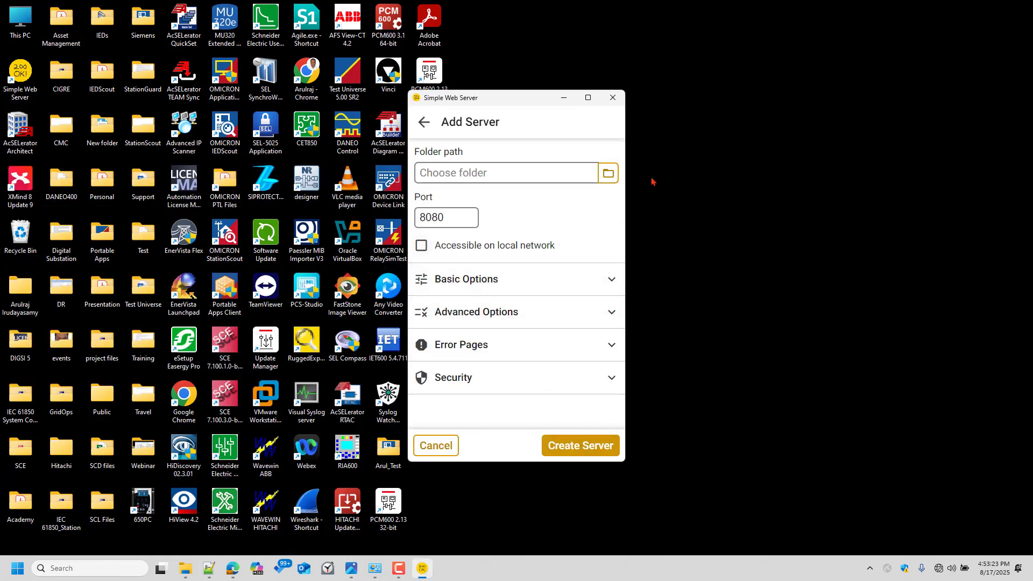
click(609, 172)
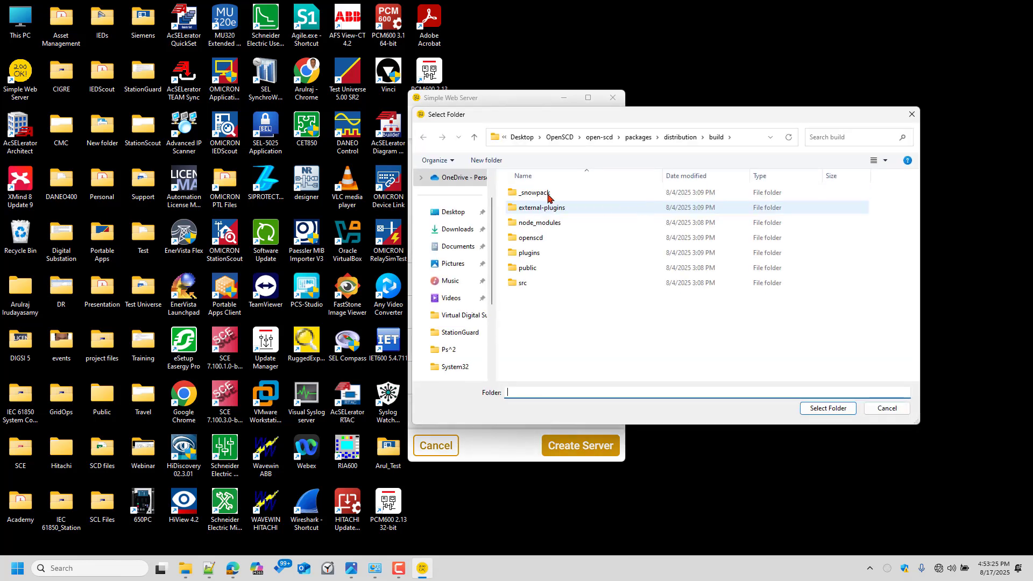
click(755, 137)
click(756, 137)
key(Return)
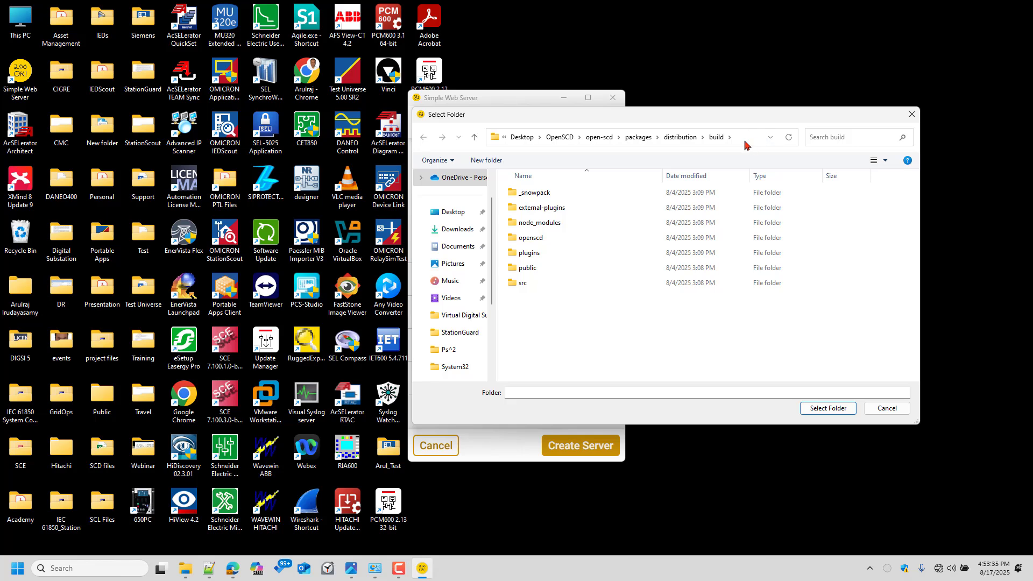
click(837, 408)
click(589, 454)
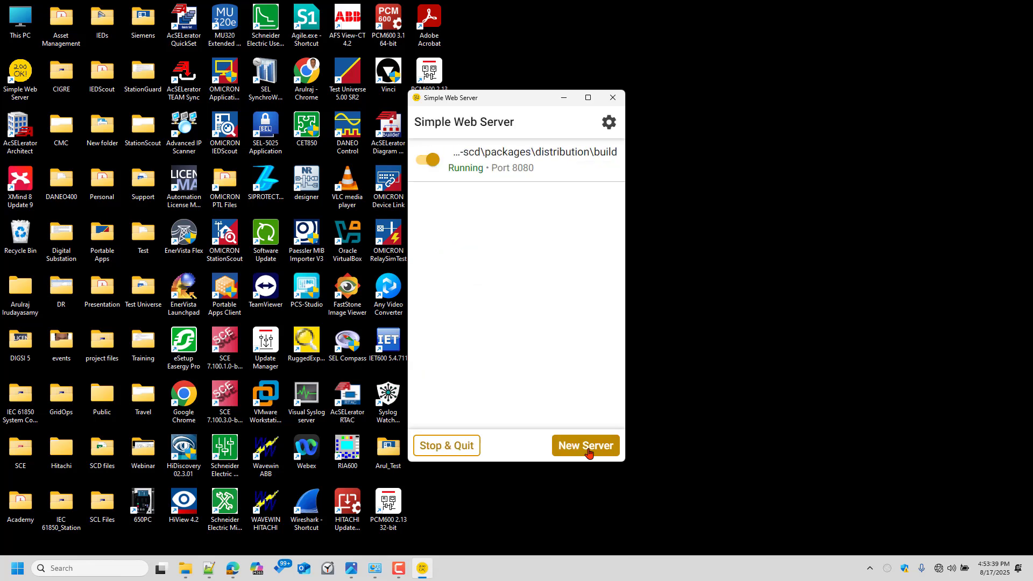
click(540, 163)
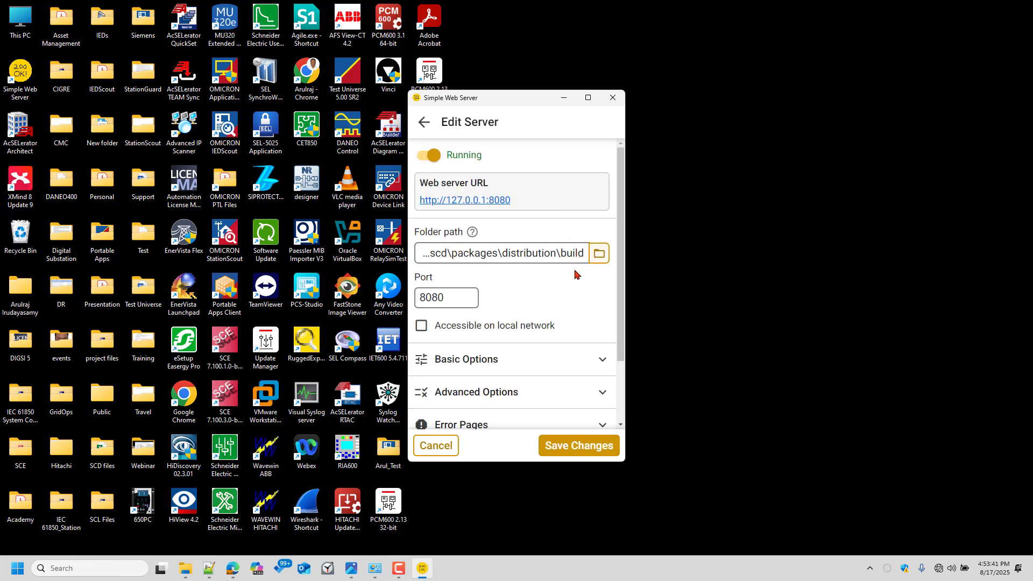
click(459, 202)
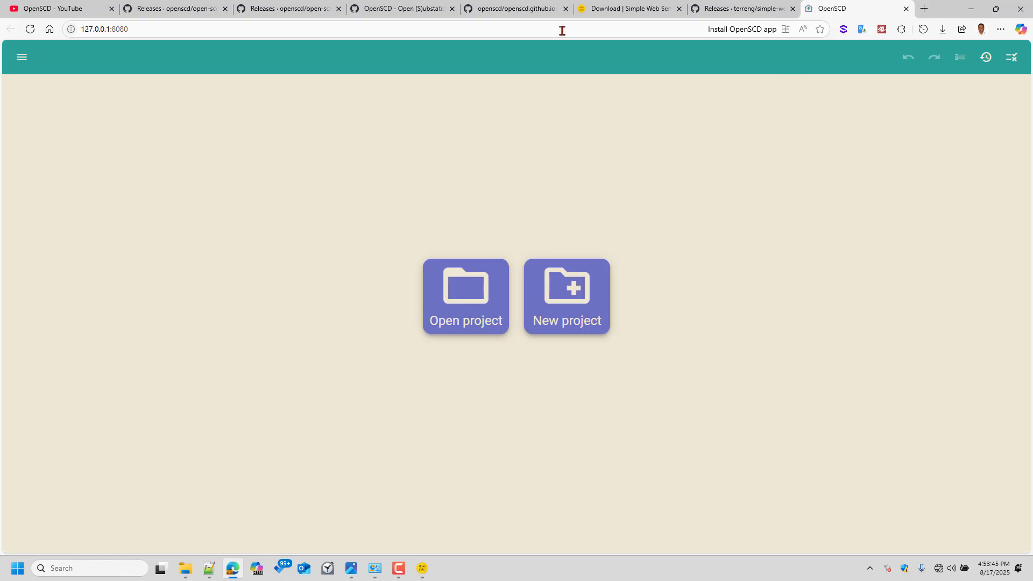
click(749, 30)
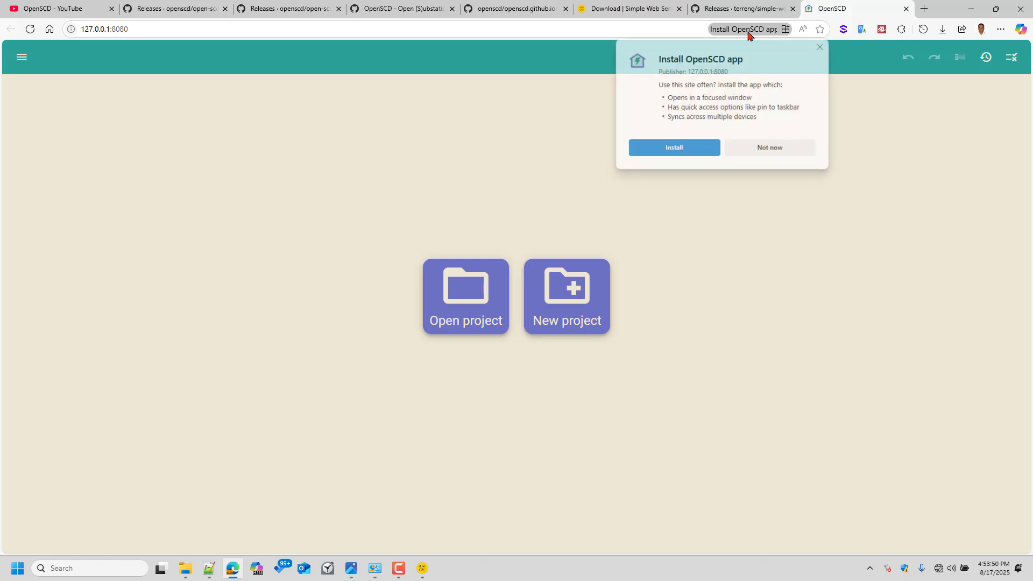
click(674, 148)
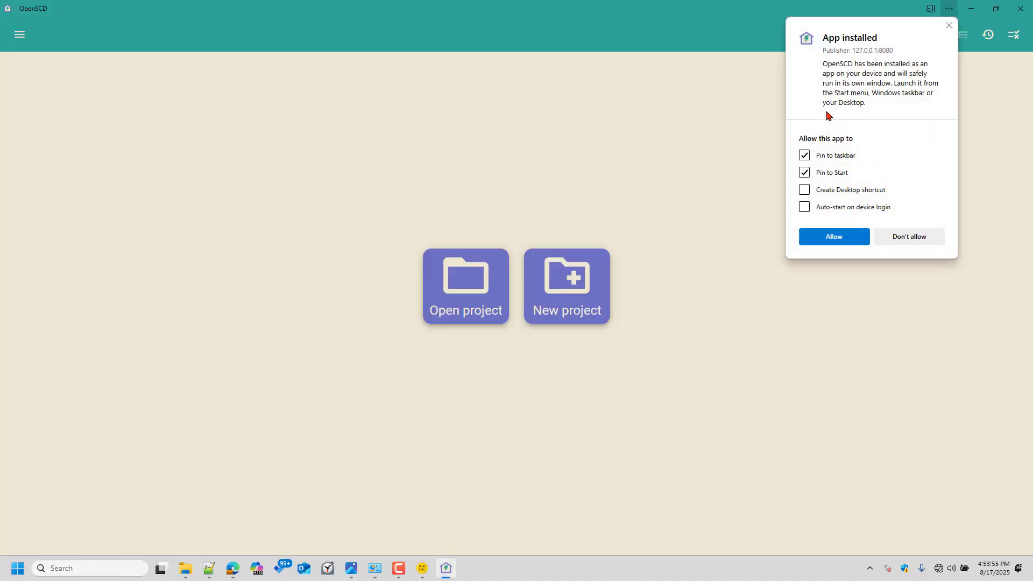
click(822, 243)
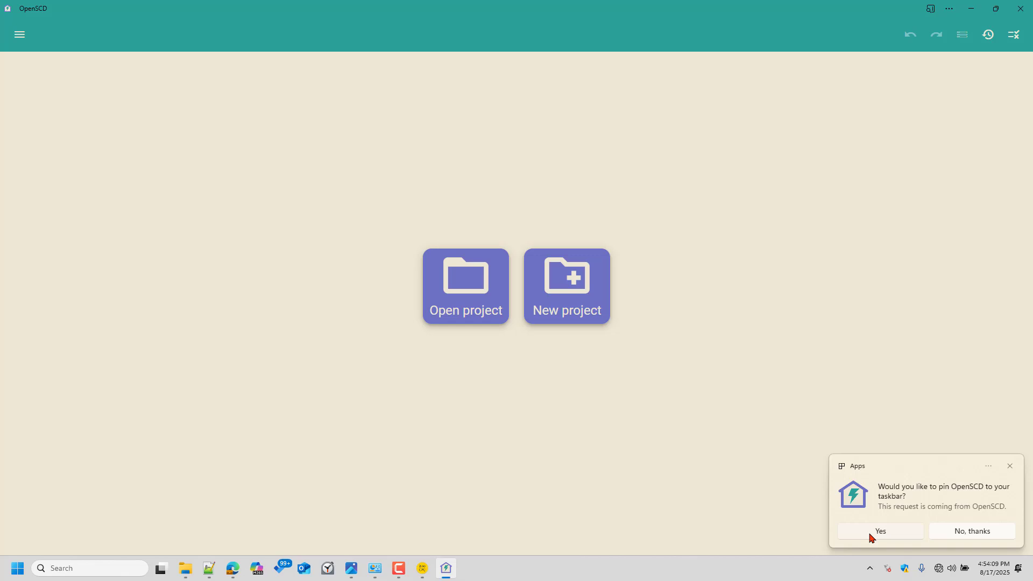
click(915, 534)
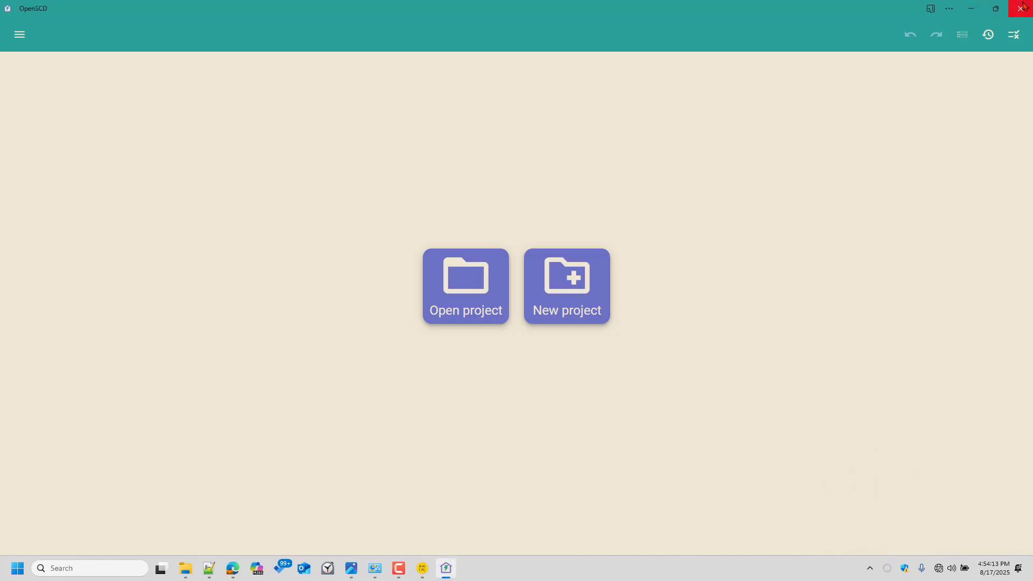
Step: Look over the Plug-ins list and the Plugin Store (Beta) catalogue, closing each one
click(29, 45)
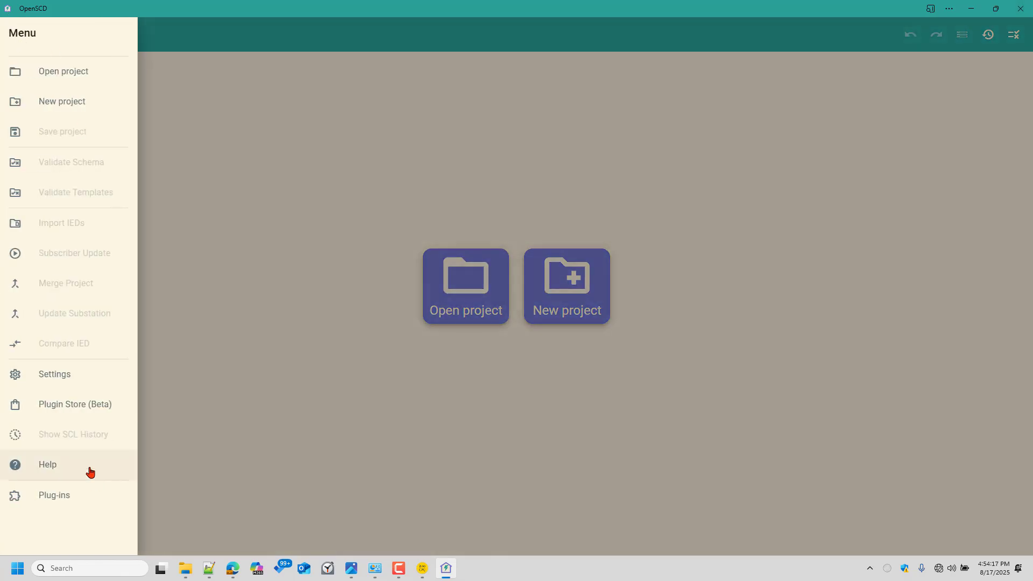
click(66, 497)
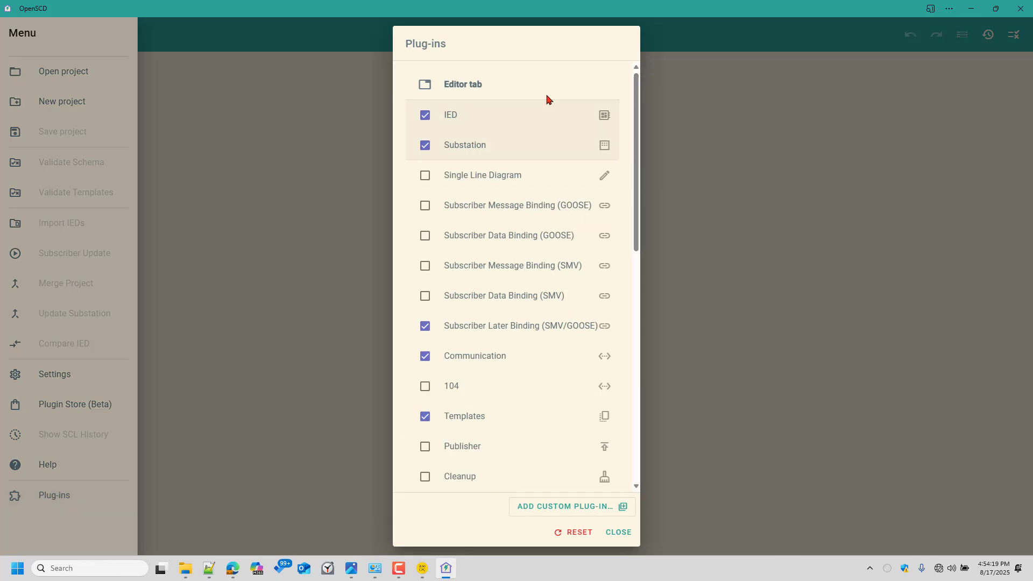
click(616, 533)
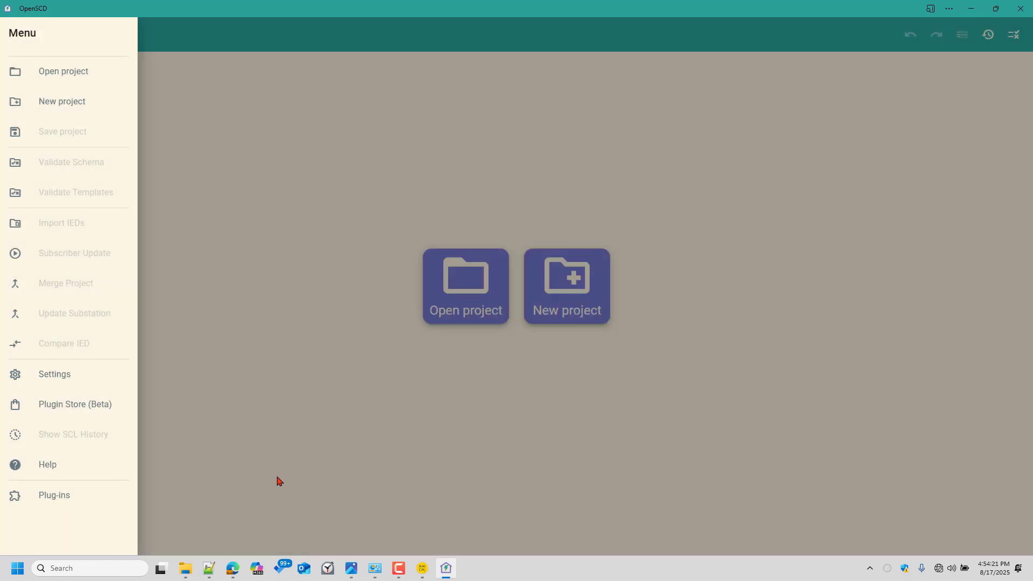
click(83, 405)
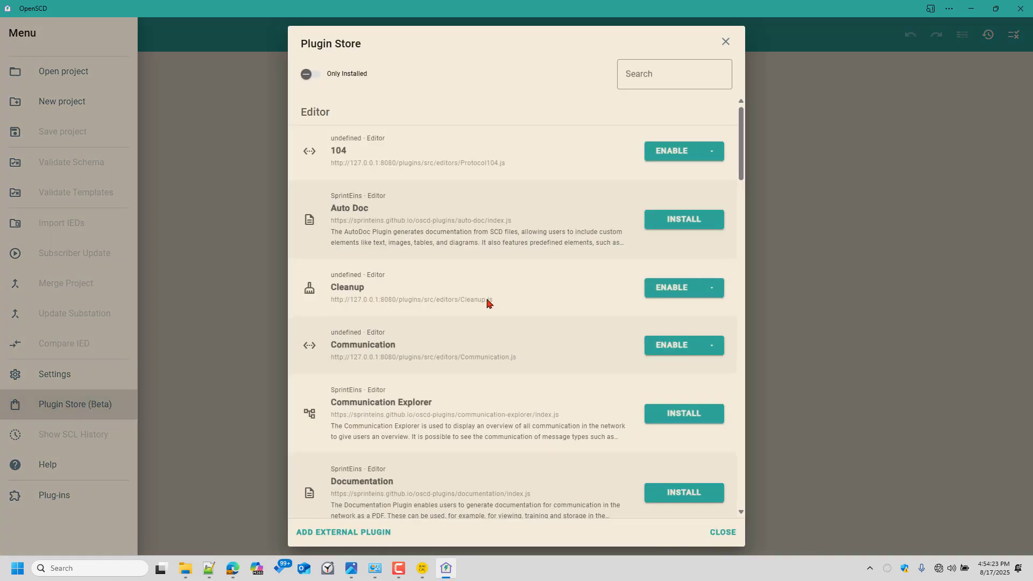
click(716, 534)
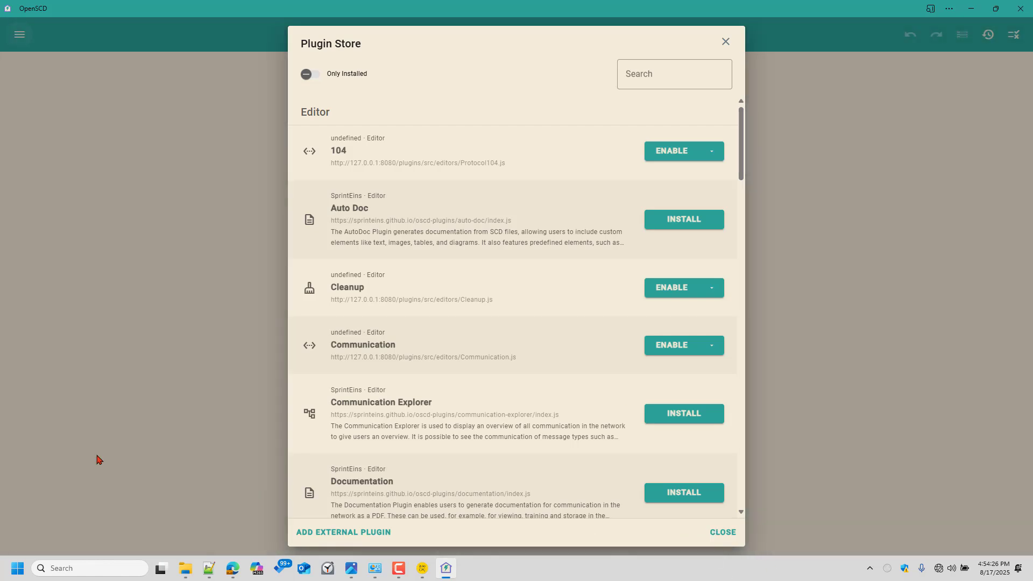
click(723, 534)
Step: Review the entire Plug-ins list through its last menu entries, and close it
click(19, 35)
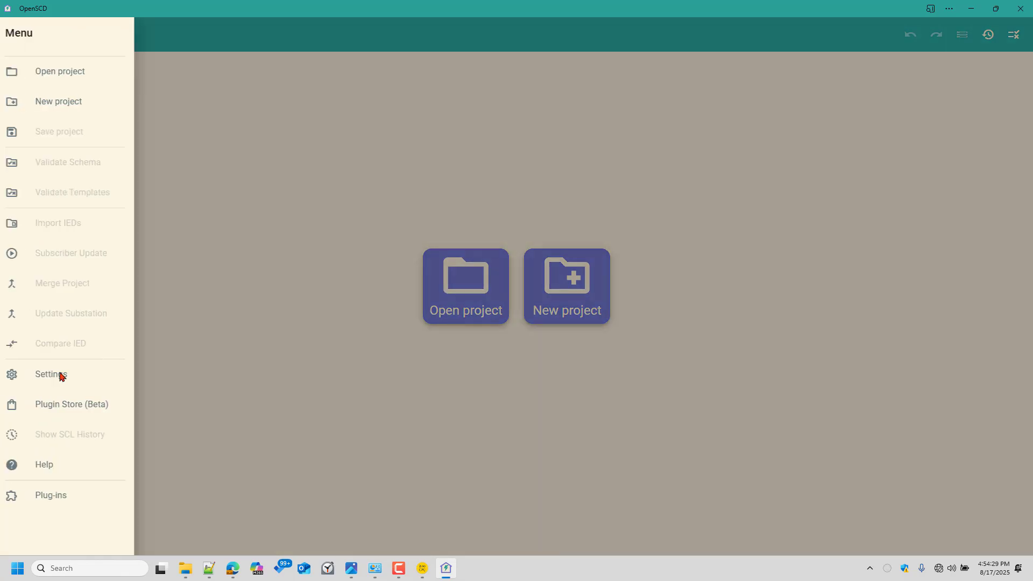
click(63, 496)
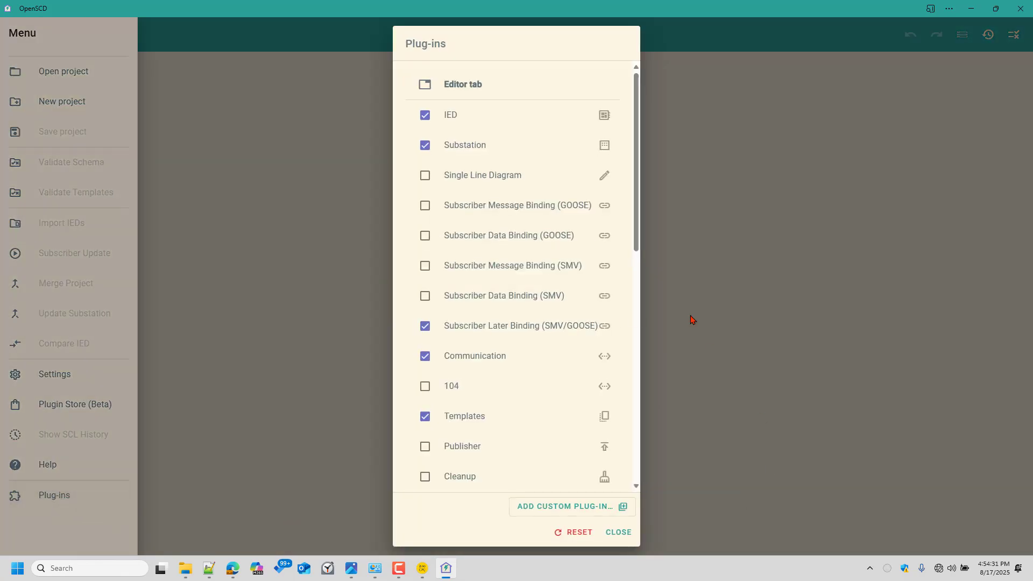
scroll(519, 410, down, 15)
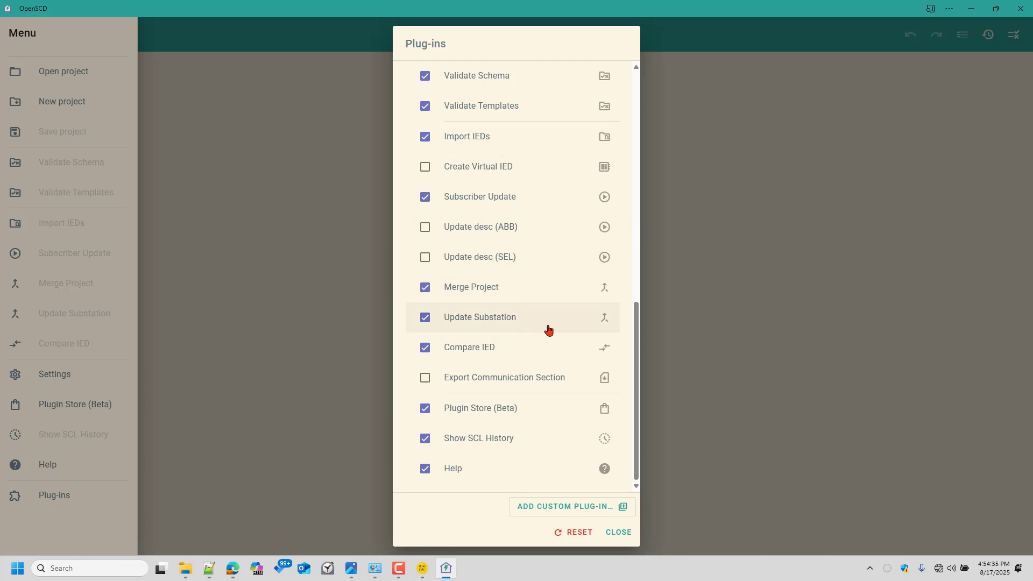
scroll(548, 329, up, 1)
scroll(551, 357, down, 1)
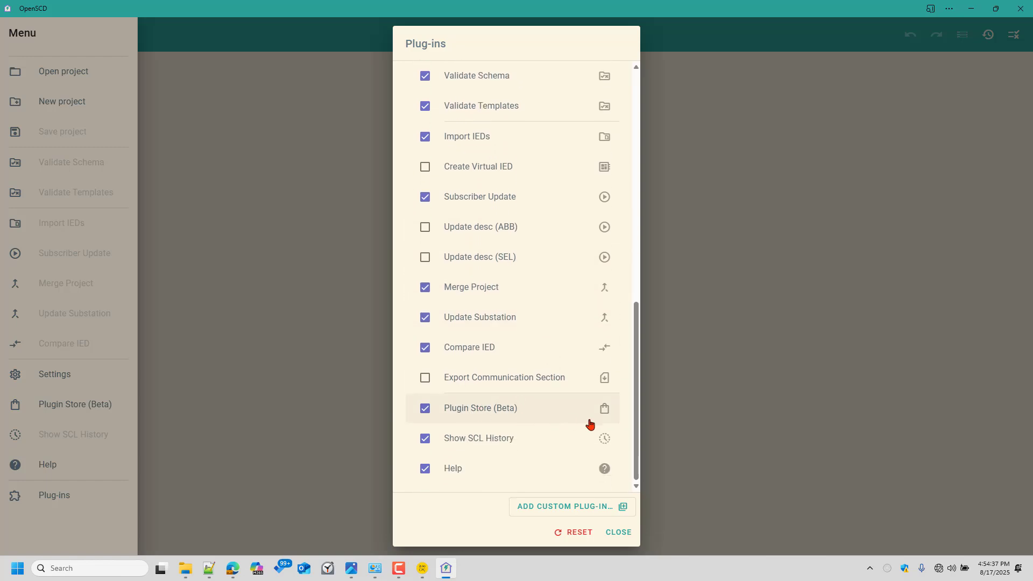
click(619, 532)
Step: In the Plugin Store, enable 104, Cleanup and Communication, and install Auto Doc, Communication Explorer and Documentation
click(80, 411)
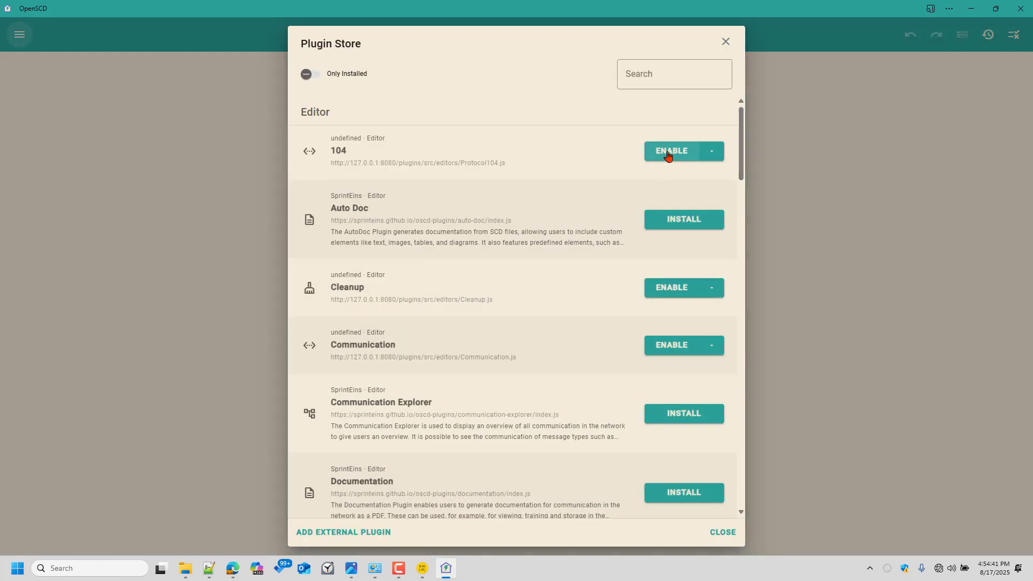
click(668, 156)
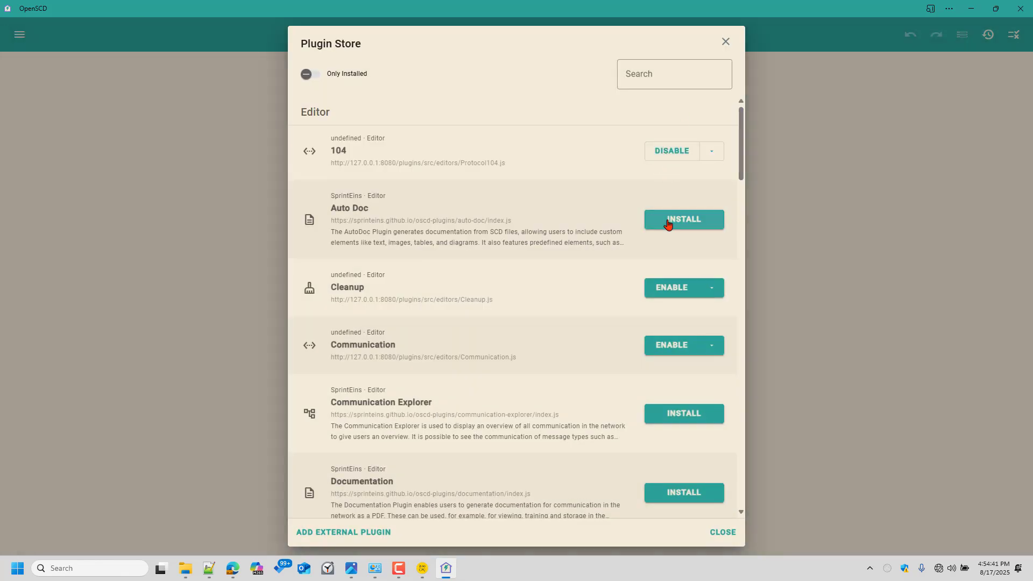
click(669, 221)
click(668, 290)
click(669, 345)
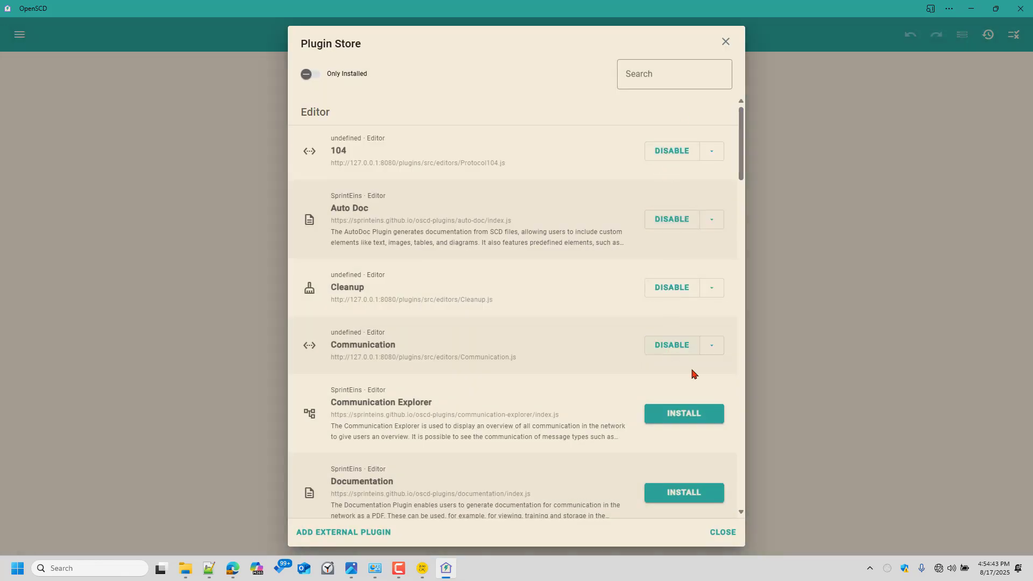
click(677, 415)
click(684, 501)
Step: Enable IED, Publisher, Single Line Diagram and Subscriber Data Binding (GOOSE), and install Network Explorer
scroll(645, 382, down, 4)
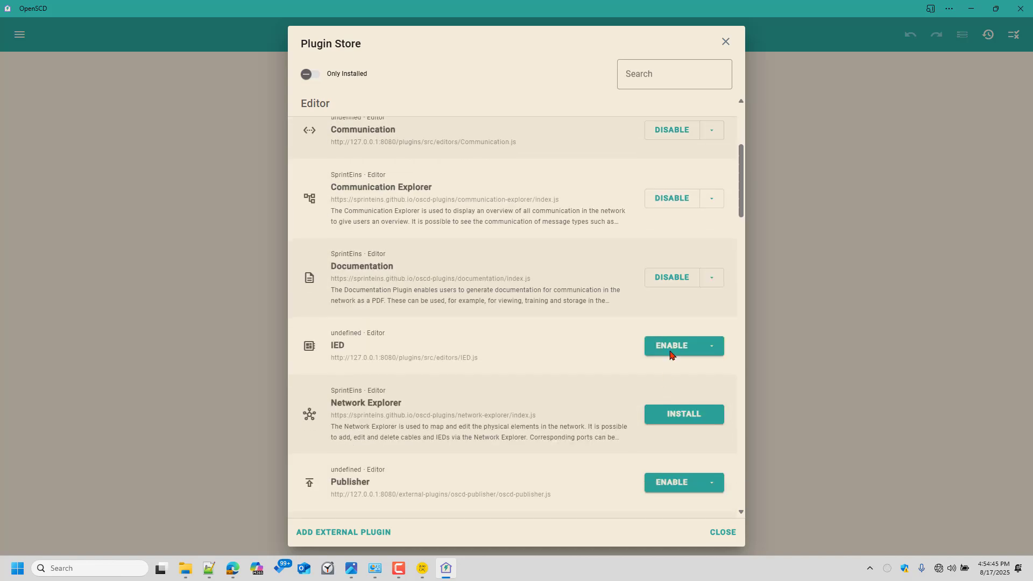
click(671, 355)
click(669, 413)
scroll(669, 412, down, 2)
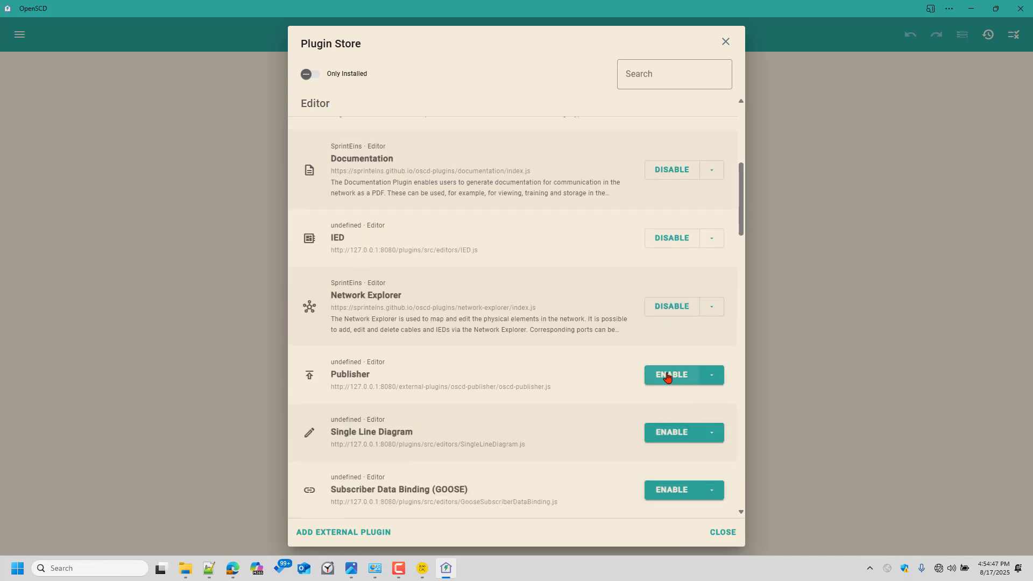
click(670, 375)
click(667, 496)
Step: Enable Subscriber Data Binding (SMV), Subscriber Later Binding (SMV/GOOSE), and the GOOSE and SMV versions of Subscriber Message Binding
scroll(675, 355, down, 4)
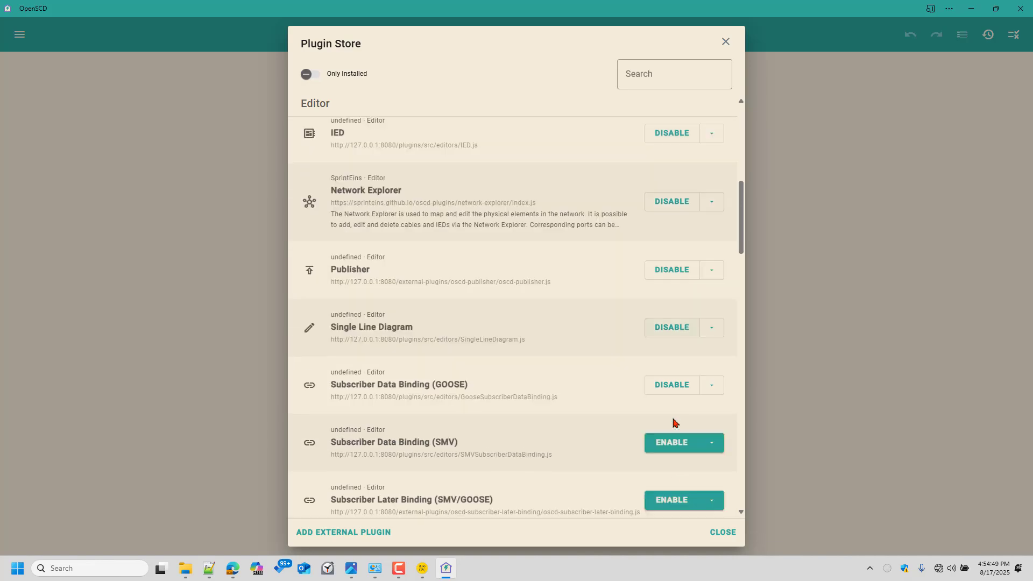
click(673, 332)
click(674, 389)
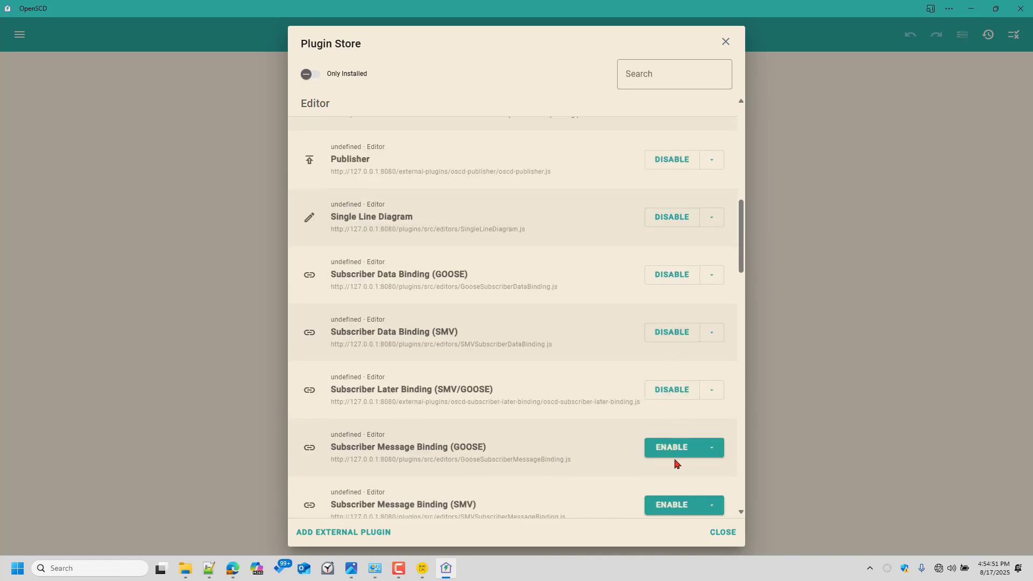
scroll(676, 454, down, 4)
click(679, 233)
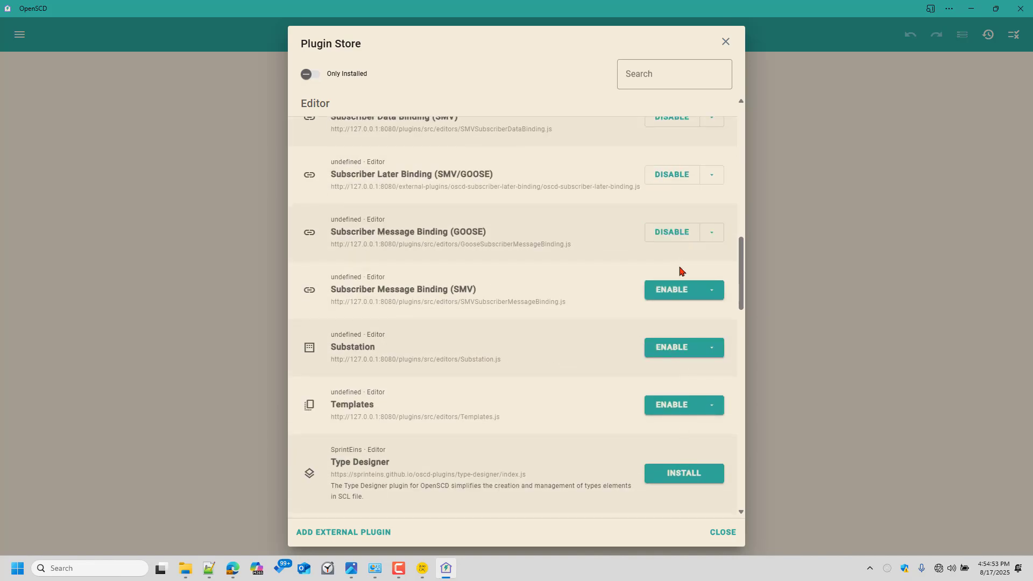
click(675, 296)
Step: Enable the Substation and Templates editor plugins, and install Type Designer and Type Switcher
click(677, 352)
click(679, 410)
click(676, 476)
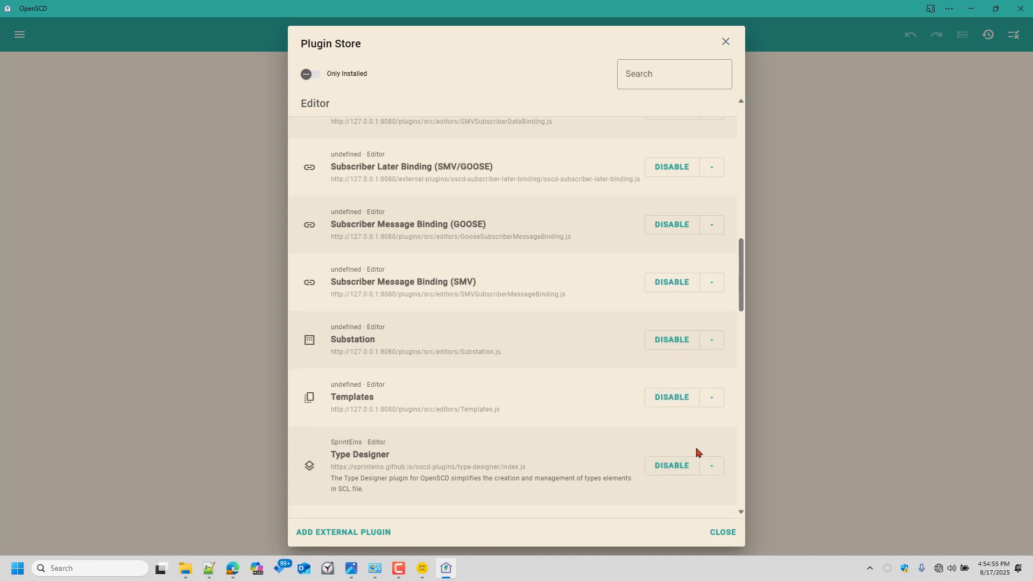
scroll(697, 452, down, 2)
click(682, 447)
Step: Enable the menu plugins Compare IED, Create Virtual IED, Export Communication Section, Help, Import IEDs and Merge Project
scroll(696, 450, down, 4)
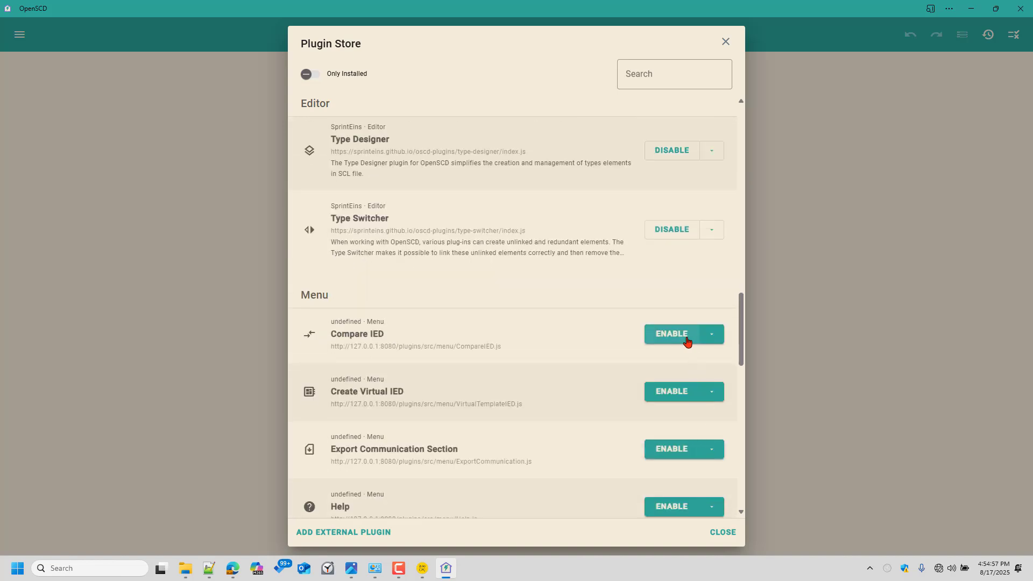
click(673, 335)
click(672, 393)
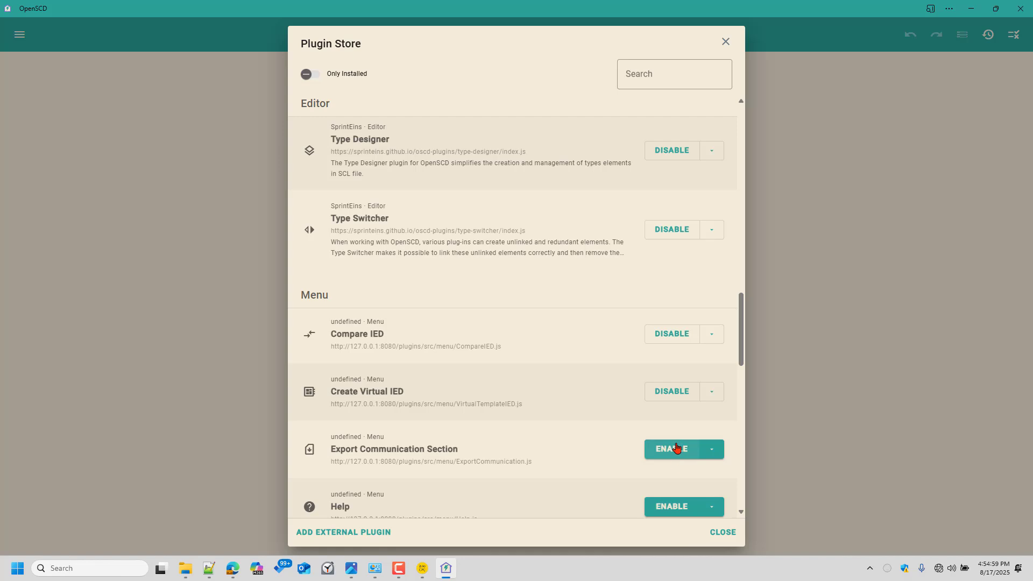
click(676, 447)
scroll(694, 455, down, 3)
click(683, 344)
click(678, 402)
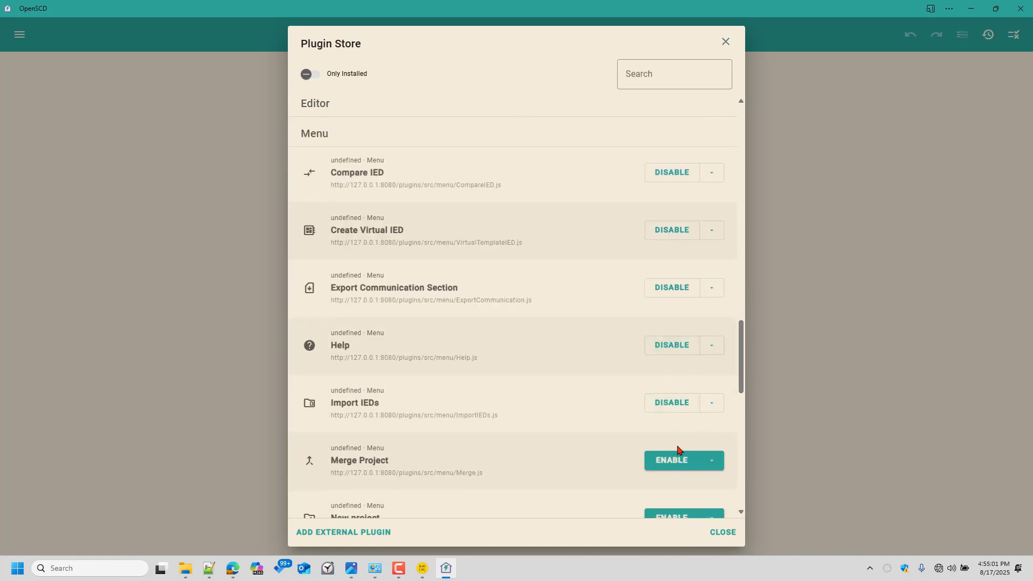
click(677, 456)
Step: Enable the menu plugins New project, Open project, Plugin Store (Beta), Save project, Show SCL History and Subscriber Update
scroll(676, 476, down, 3)
click(672, 357)
click(673, 424)
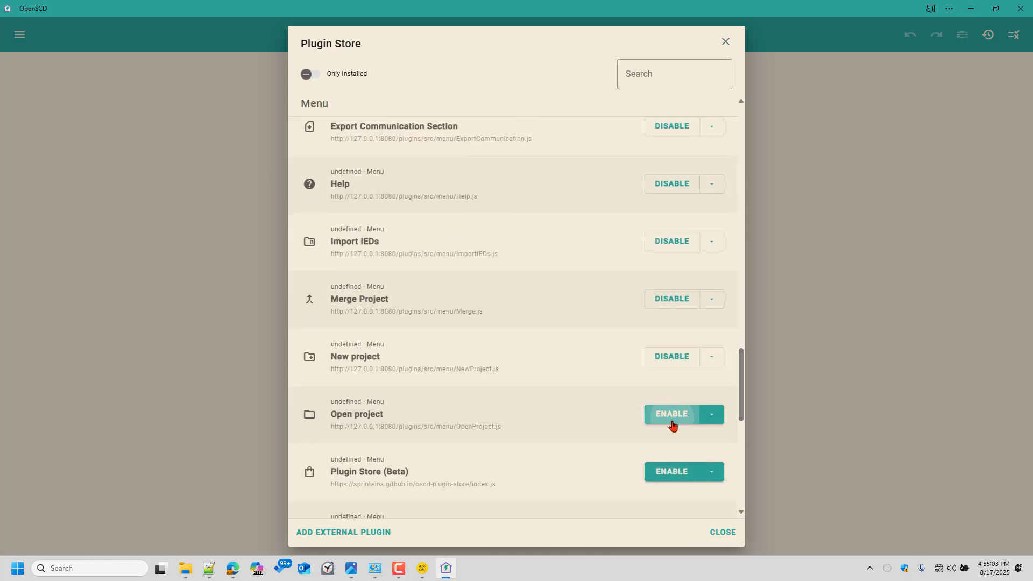
click(673, 471)
scroll(673, 436, down, 3)
click(672, 370)
click(673, 426)
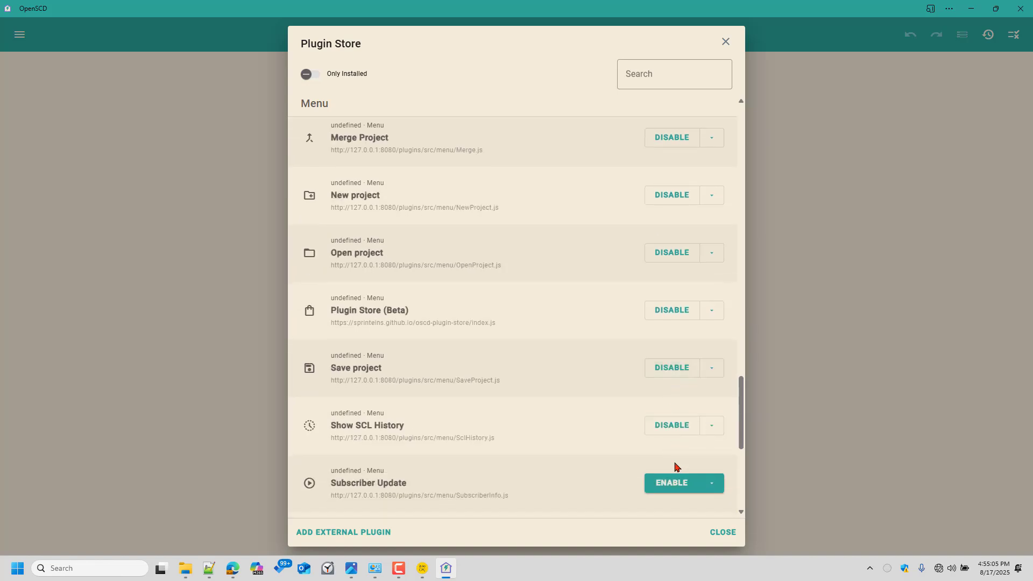
click(675, 479)
Step: Enable Update desc (ABB), Update desc (SEL), Update Substation, Validate Schema and Validate Templates, and close the Plugin Store
scroll(670, 409, down, 4)
click(668, 329)
click(674, 386)
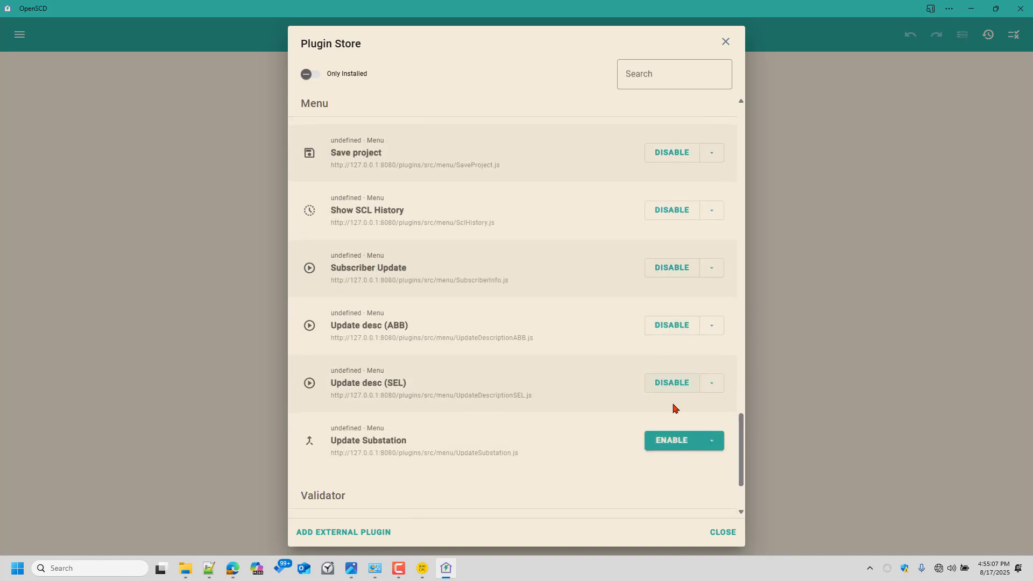
click(677, 441)
scroll(685, 450, down, 2)
click(670, 422)
click(669, 484)
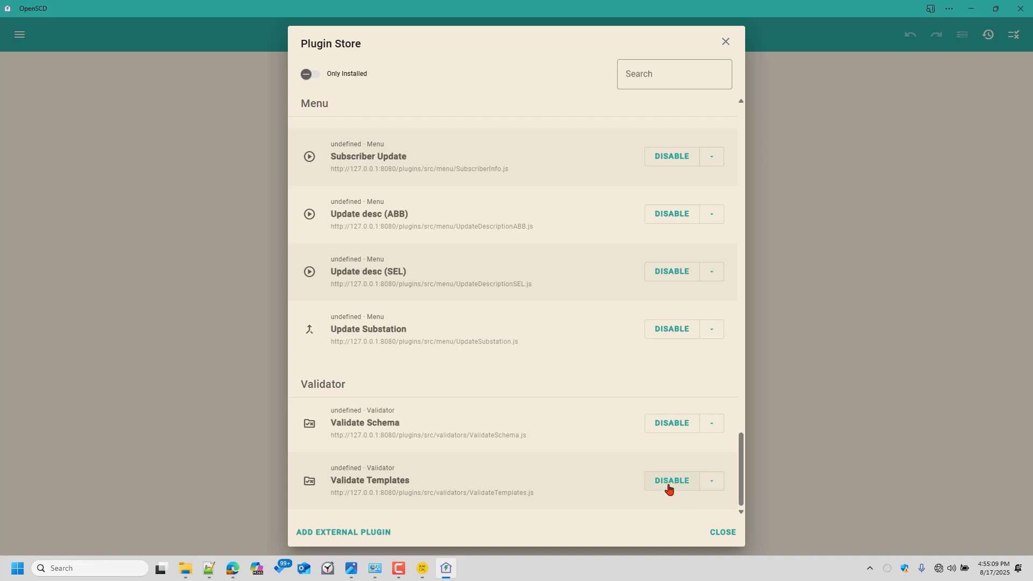
click(722, 530)
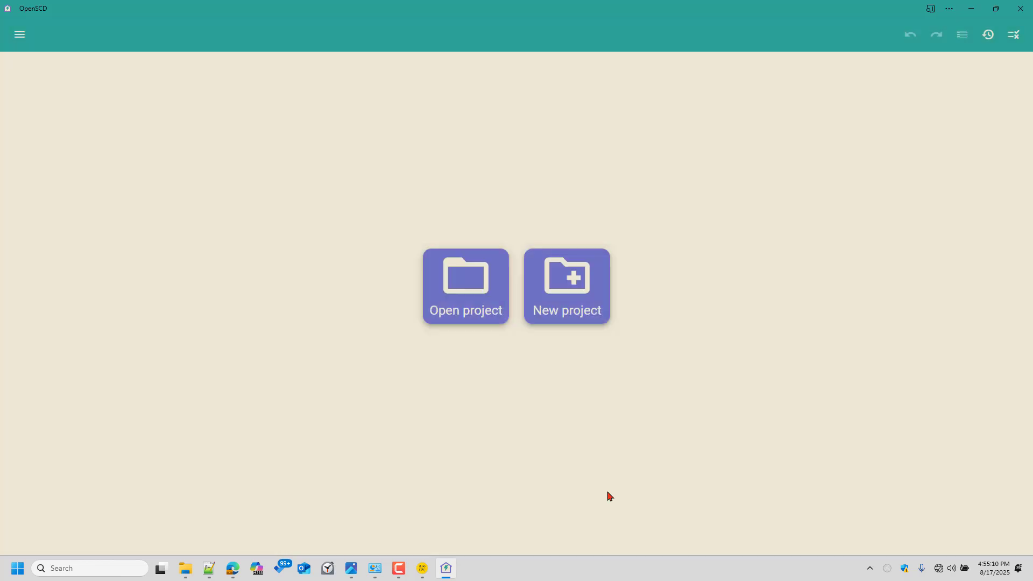
Step: Review the Plug-ins list and activate the Cleanup, Publisher, Network Explorer and Communication Explorer editors in it
click(22, 35)
click(59, 494)
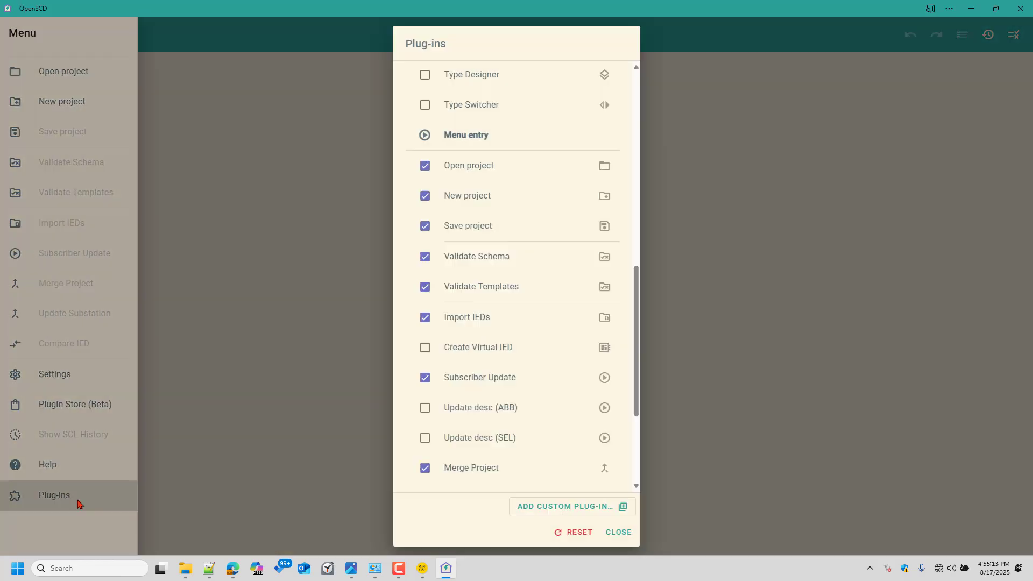
scroll(537, 258, up, 6)
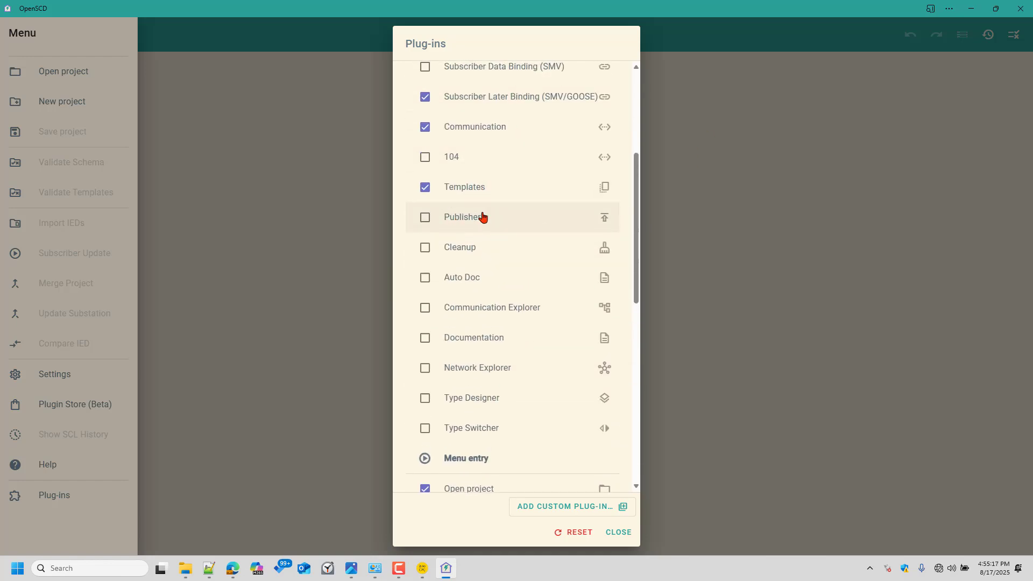
scroll(504, 156, up, 3)
scroll(504, 156, up, 2)
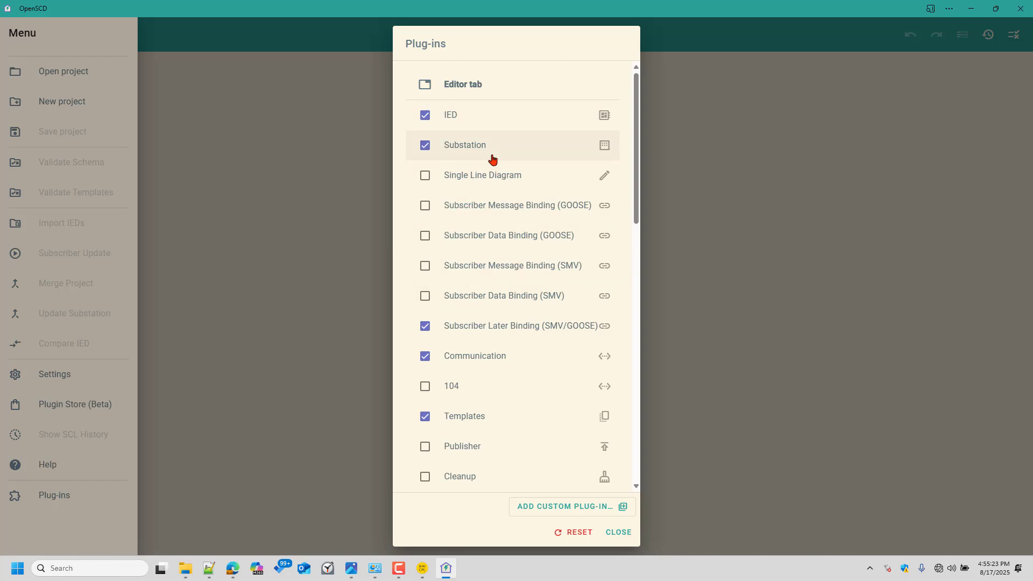
scroll(498, 295, down, 2)
scroll(499, 297, down, 4)
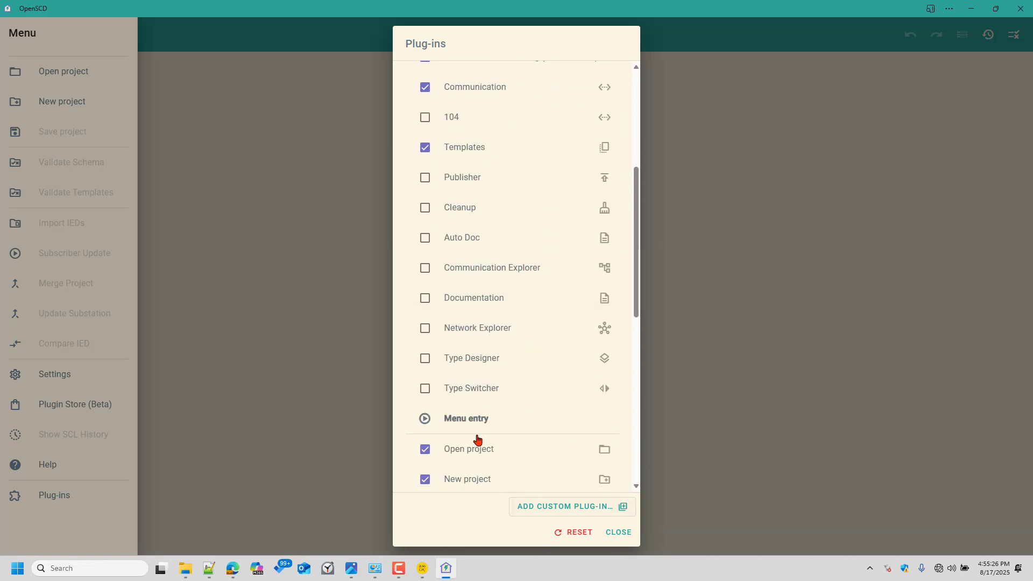
click(426, 207)
click(421, 179)
scroll(468, 203, up, 2)
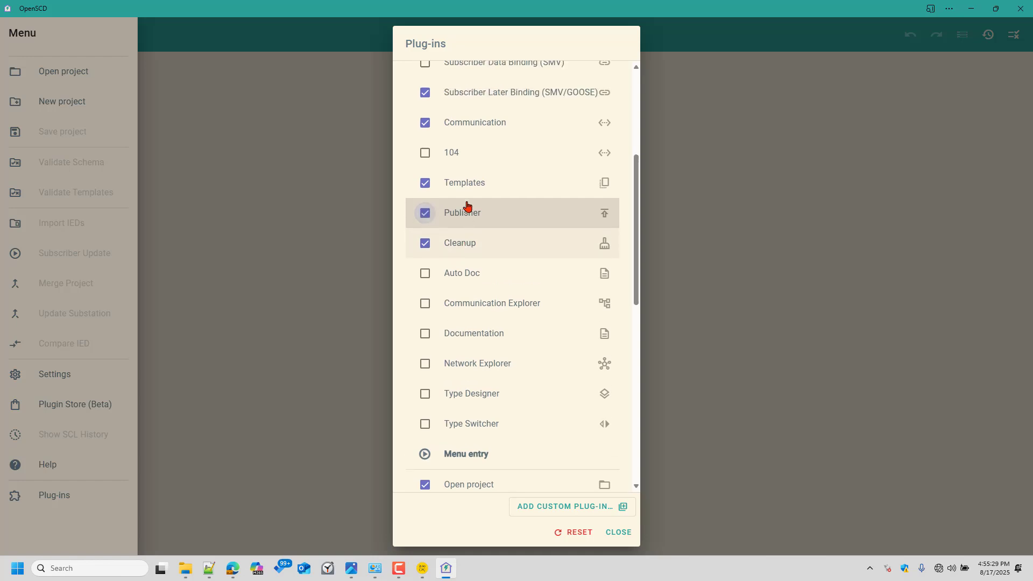
click(452, 381)
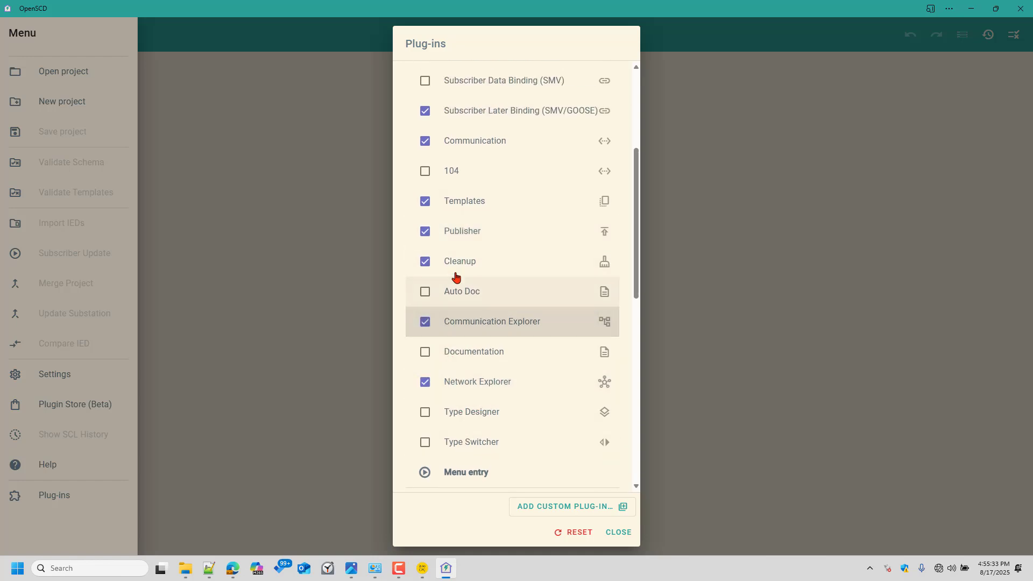
Step: Activate the Single Line Diagram editor and the Subscriber Message Binding and Subscriber Data Binding editors for both GOOSE and SMV
scroll(450, 269, up, 5)
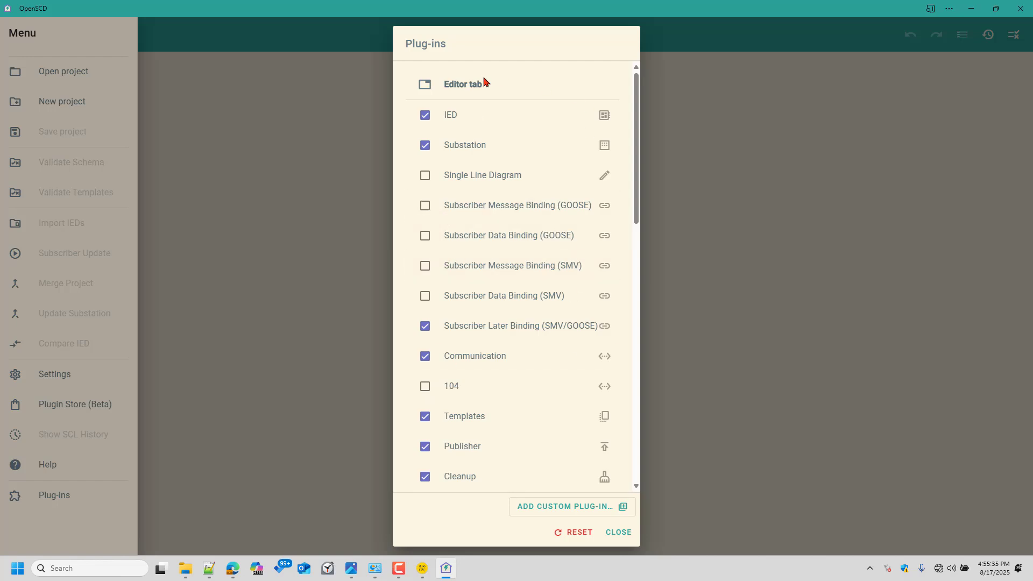
click(425, 186)
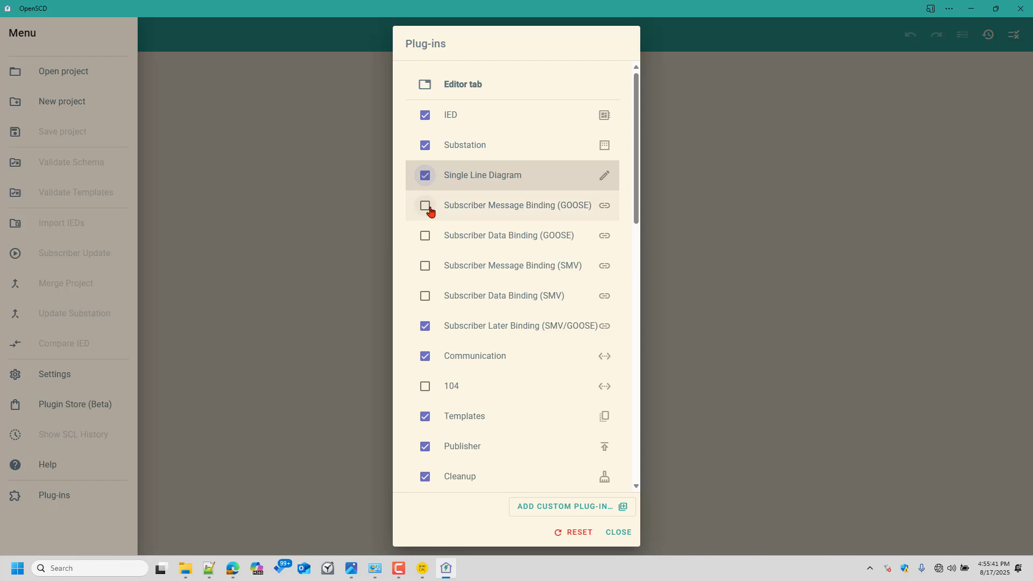
click(429, 209)
click(425, 236)
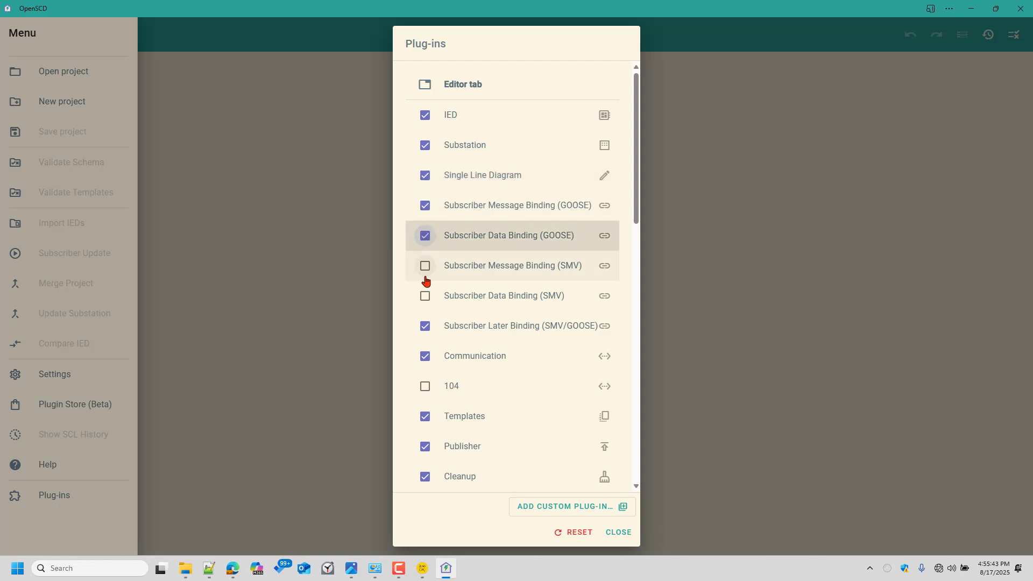
click(425, 276)
click(424, 296)
Step: Review the rest of the plug-ins, close the list and menu, and exit the installed OpenSCD app
scroll(462, 333, down, 10)
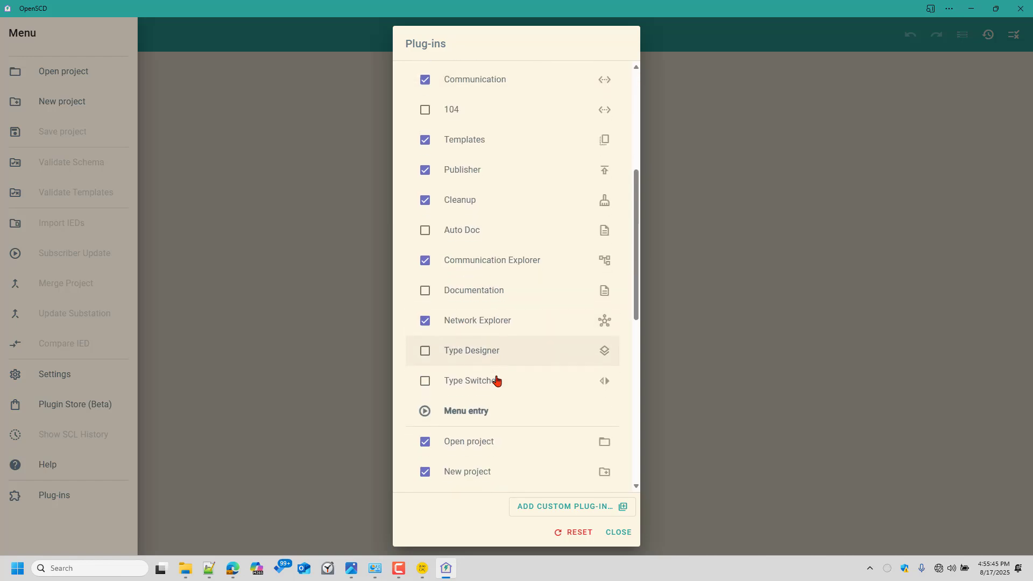
scroll(516, 433, down, 3)
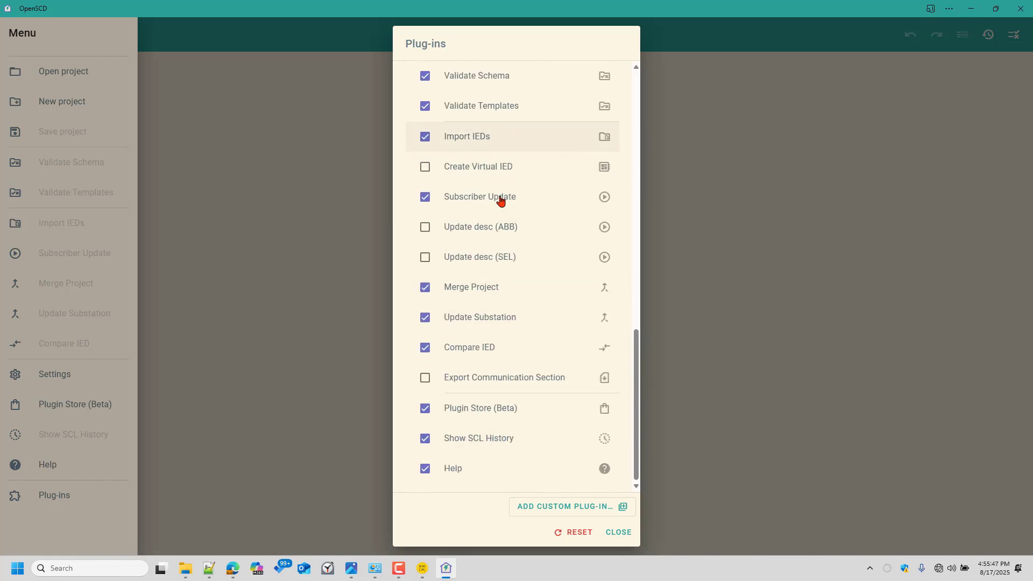
click(618, 533)
click(252, 249)
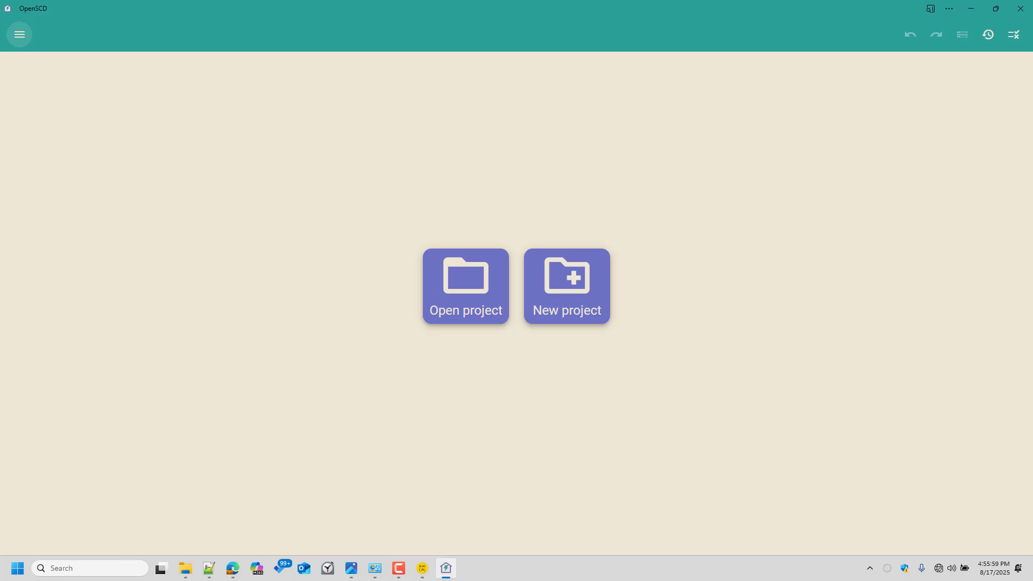
click(1021, 8)
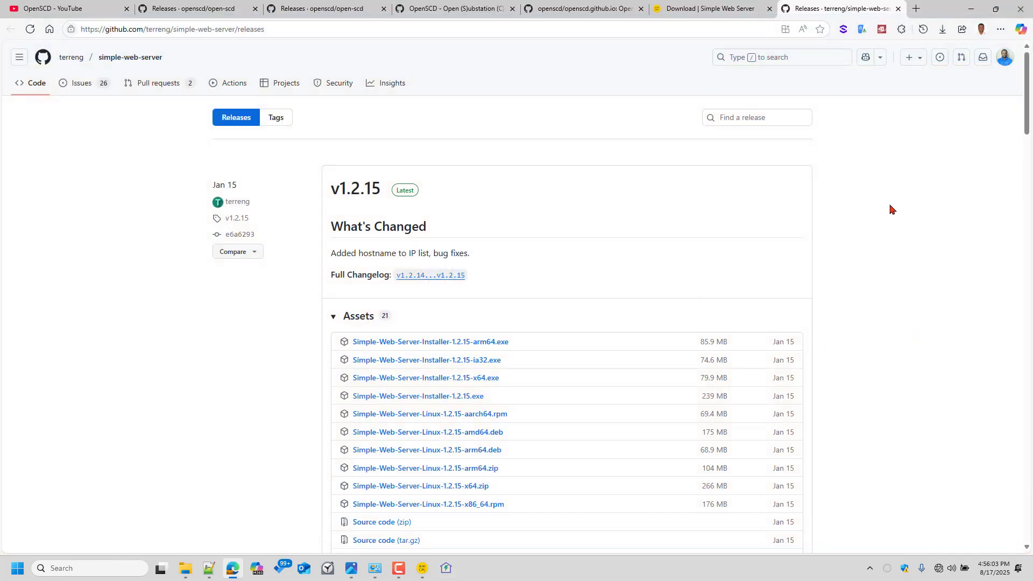
Step: Show the openscd.github.io repository's code download options and copy openscd.github.io-master.zip from Downloads into the OpenSCD folder on the Desktop
click(582, 6)
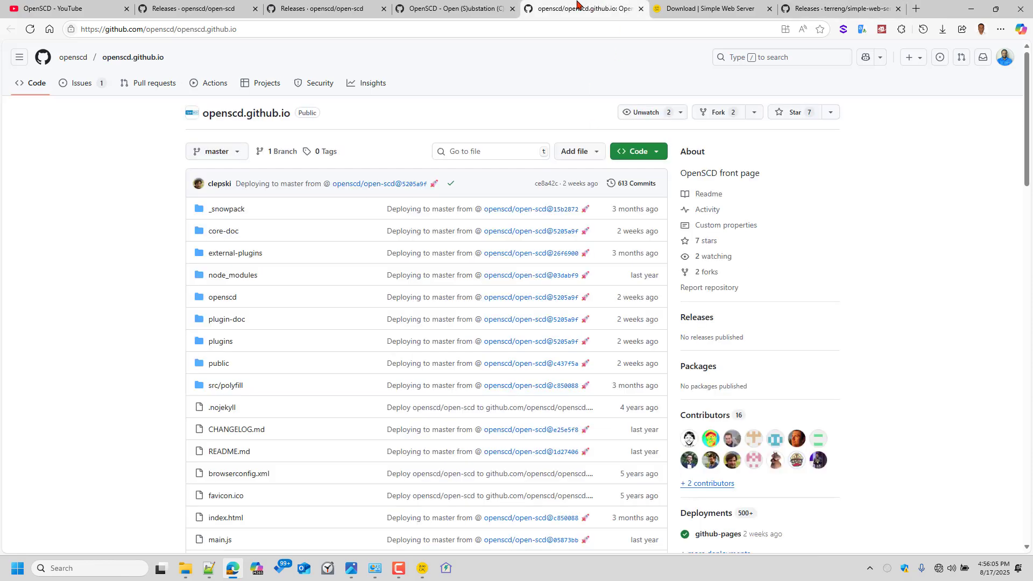
click(661, 153)
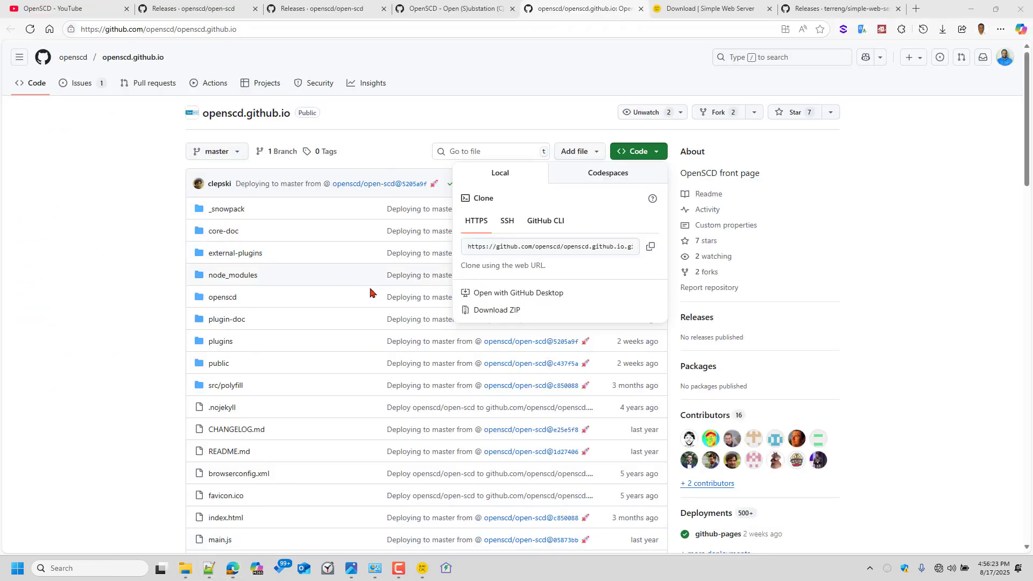
click(186, 568)
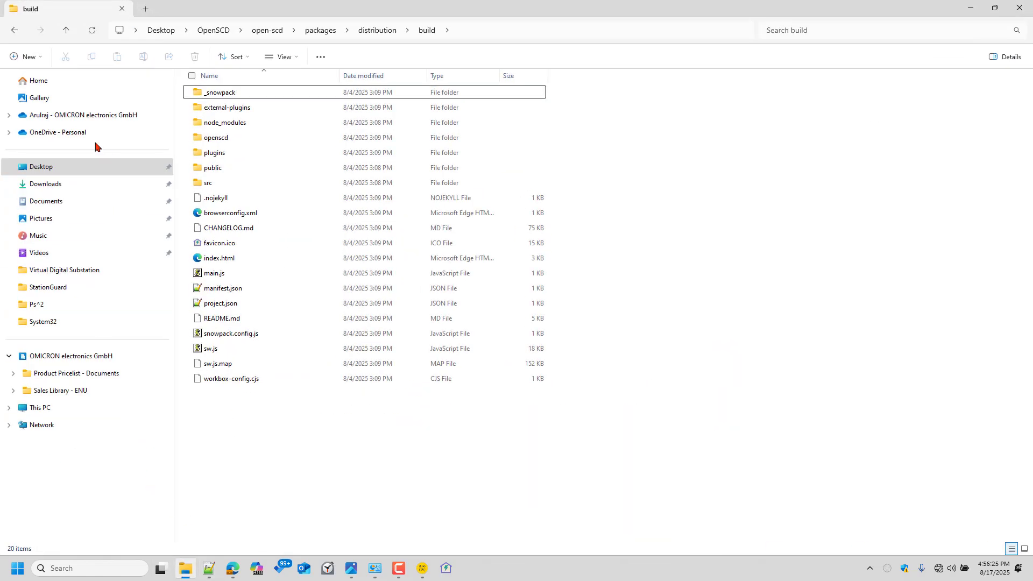
click(54, 184)
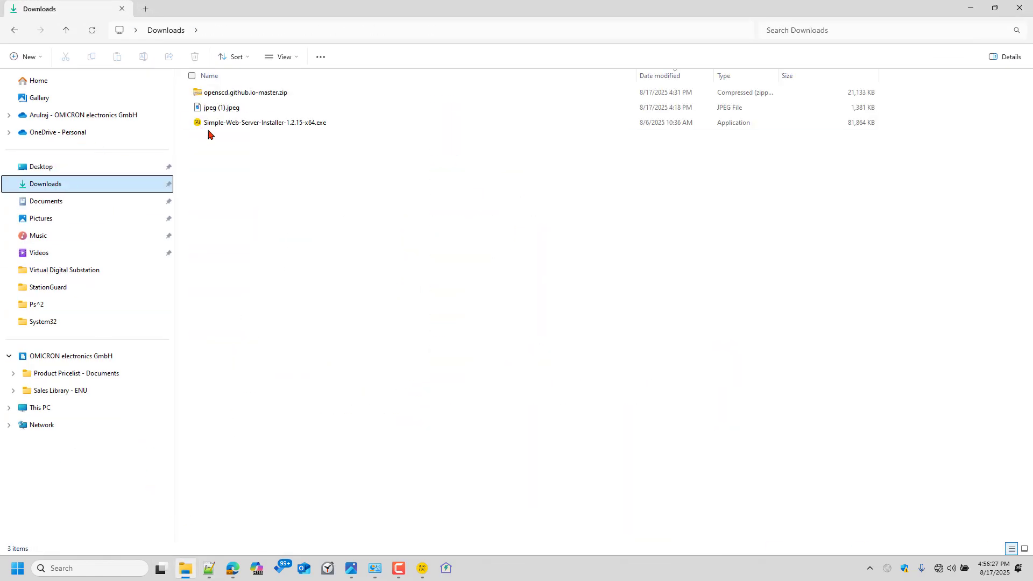
click(245, 92)
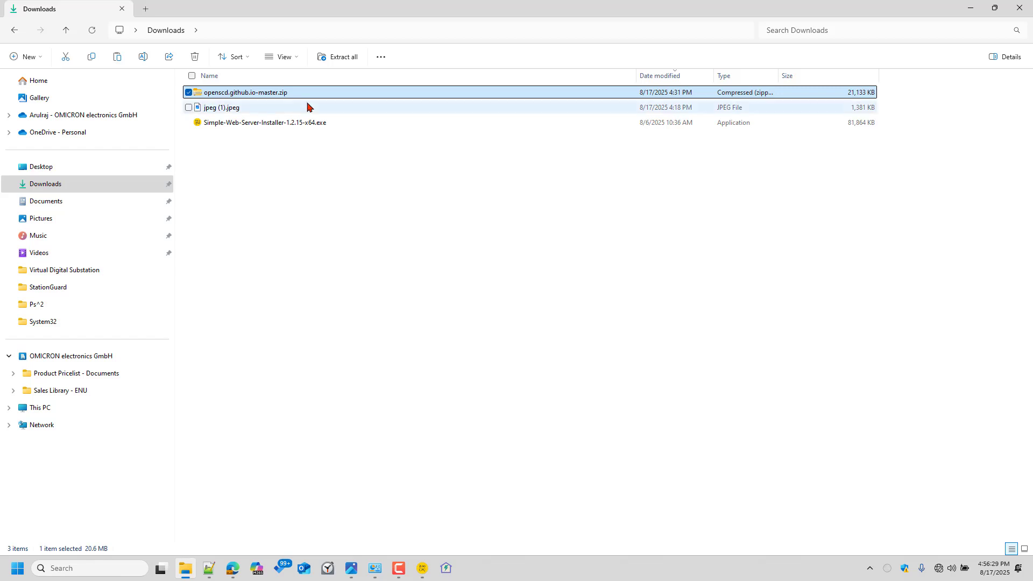
click(61, 168)
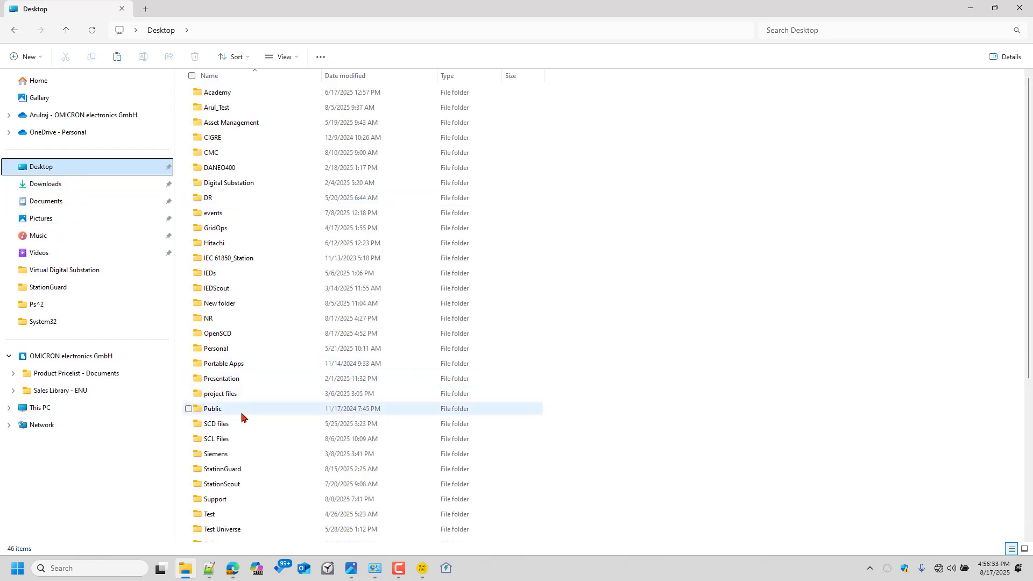
double_click(246, 337)
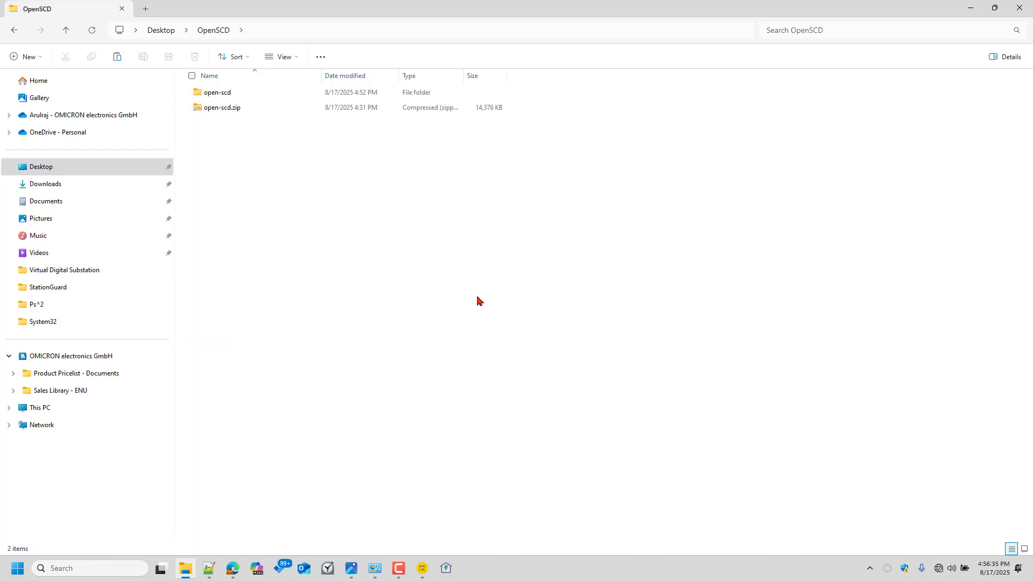
key(ctrl+v)
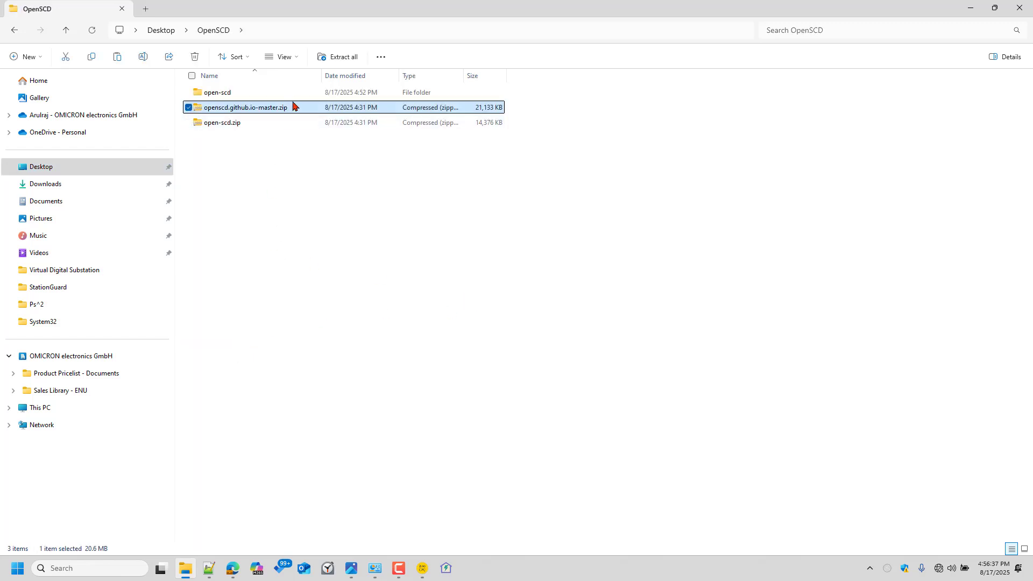
Step: Extract openscd.github.io-master.zip inside the OpenSCD folder with 7-Zip
right_click(293, 105)
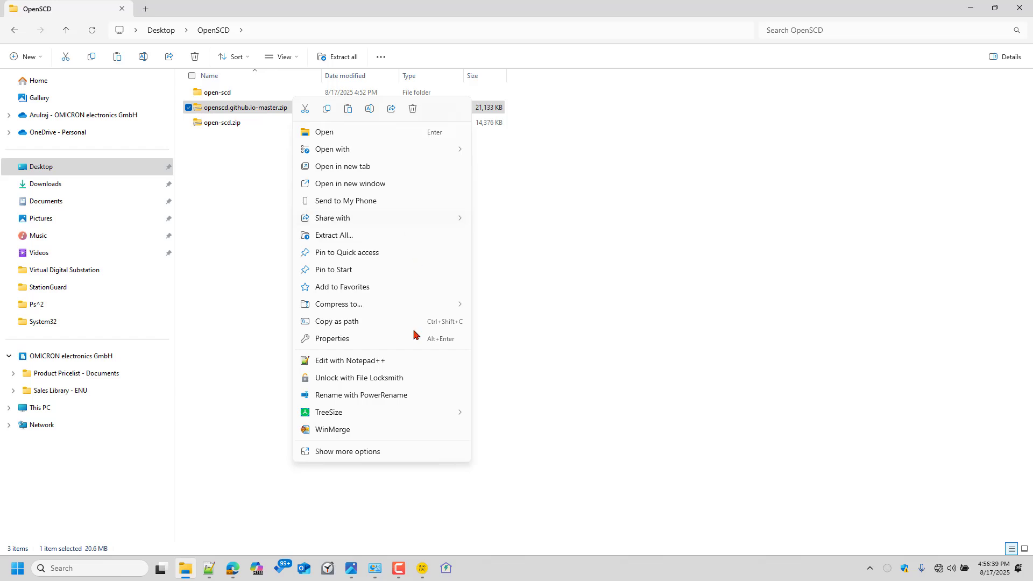
click(410, 452)
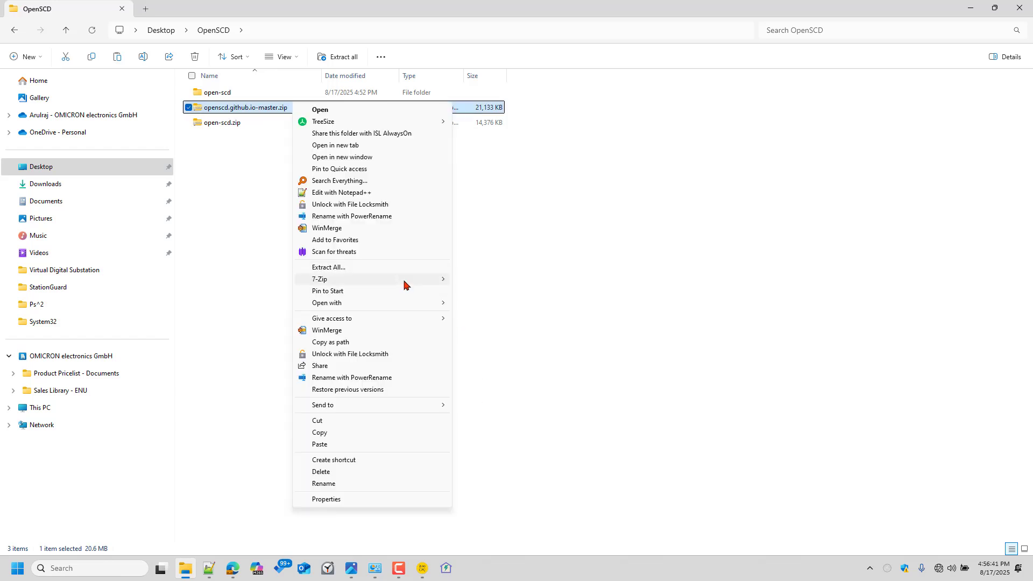
mouse_move(406, 281)
click(511, 327)
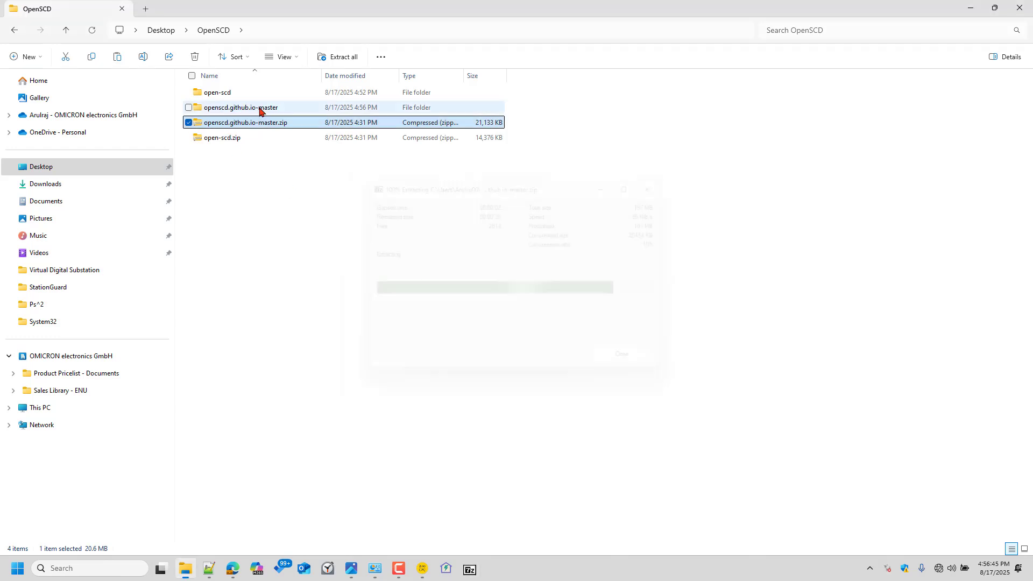
Step: Open the extracted openscd.github.io-master folder, inspect the contents of its openscd\src subfolder, and return to the extracted folder
click(259, 110)
double_click(259, 109)
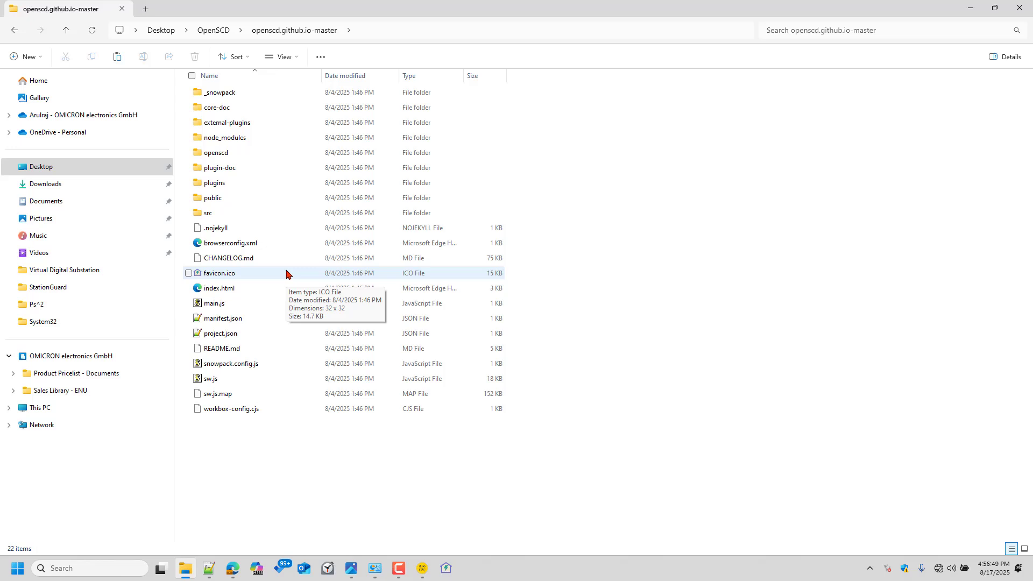
double_click(242, 154)
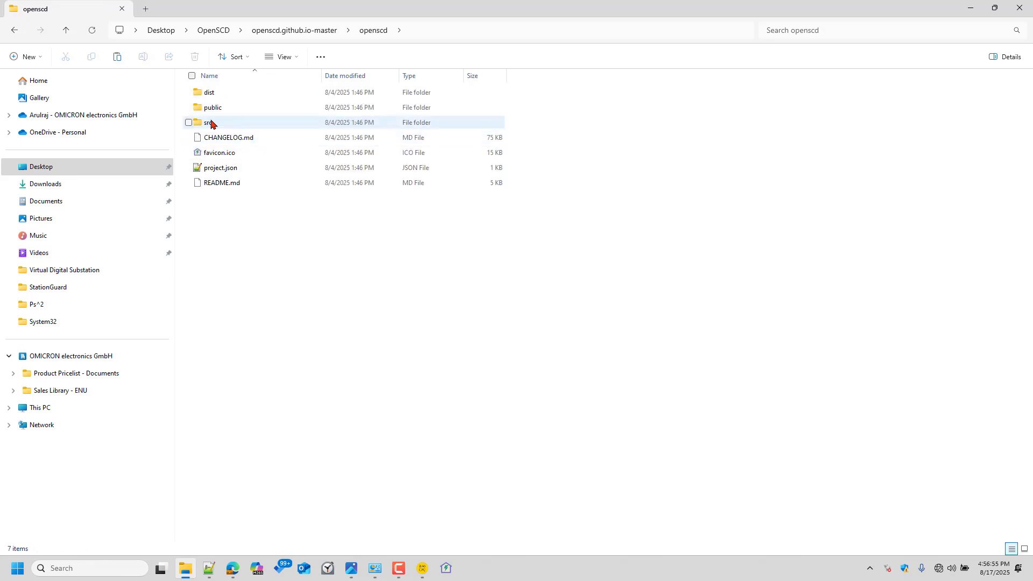
double_click(213, 123)
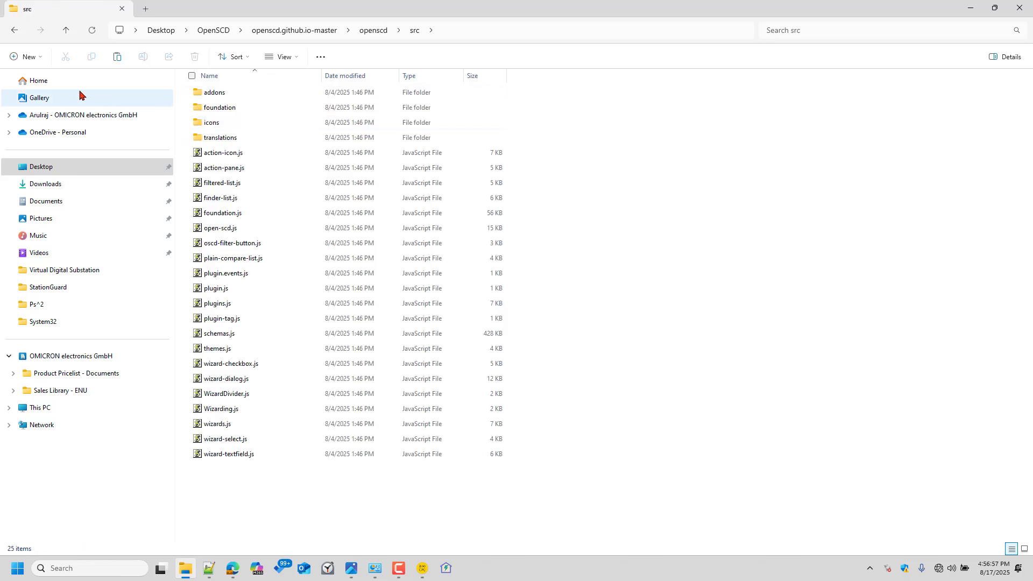
click(15, 31)
click(15, 30)
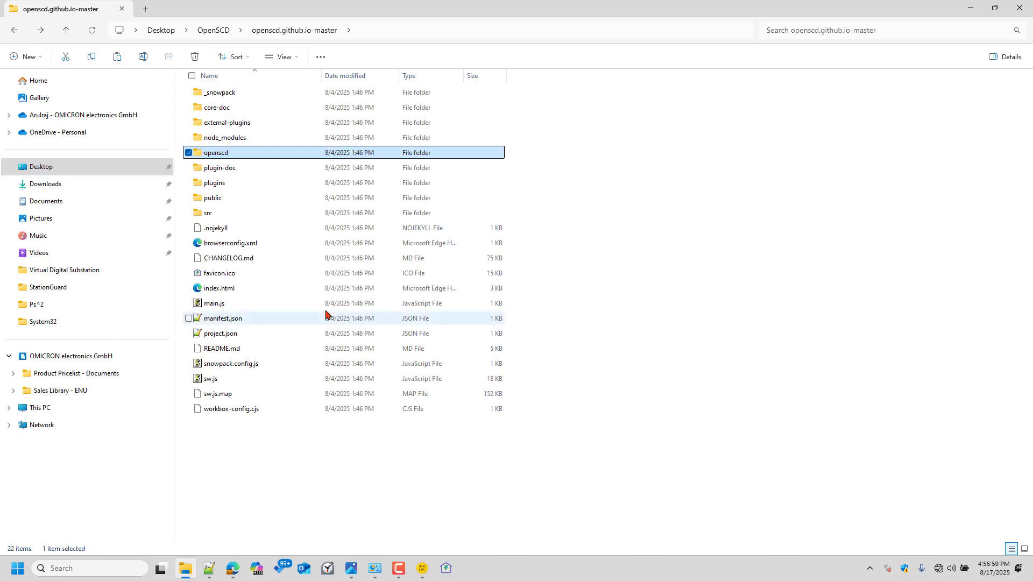
Step: Locate index.html, copy the openscd.github.io-master folder path, and switch to the server list in Simple Web Server
click(244, 289)
click(408, 33)
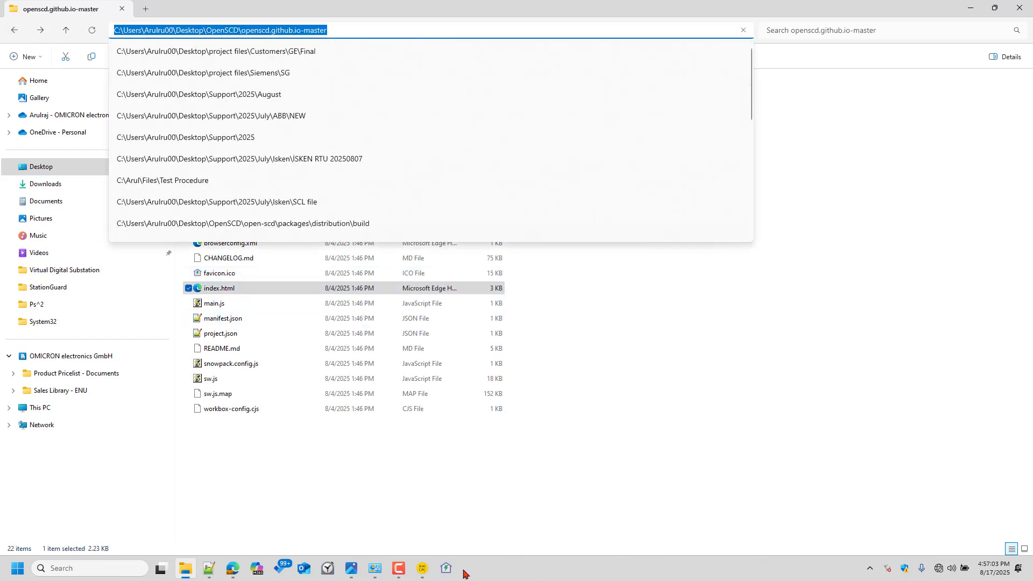
click(422, 568)
click(424, 122)
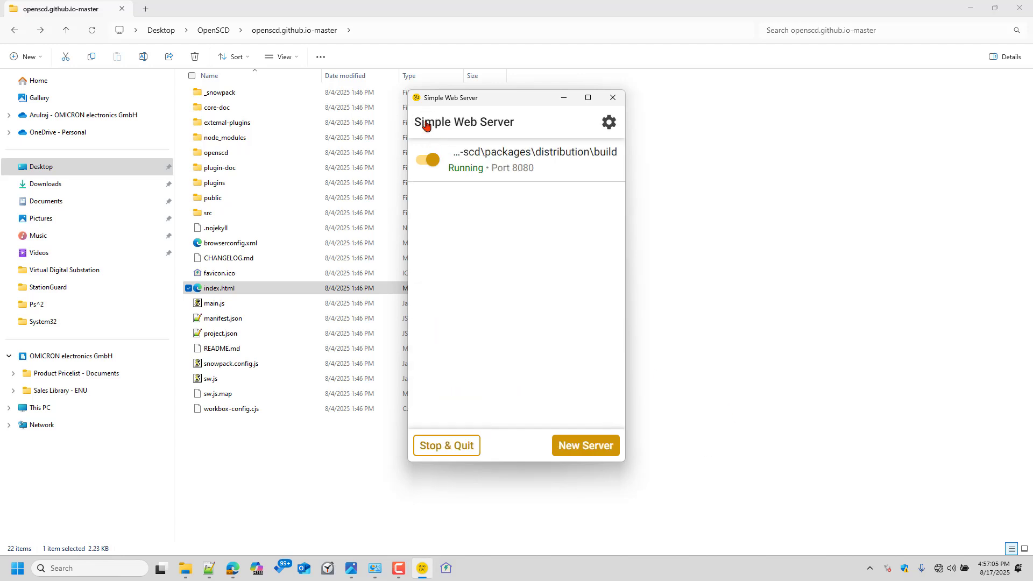
Step: Create a server on port 8081 for the Desktop\OpenSCD\openscd.github.io-master folder and open its address 127.0.0.1:8081 in the browser
click(578, 448)
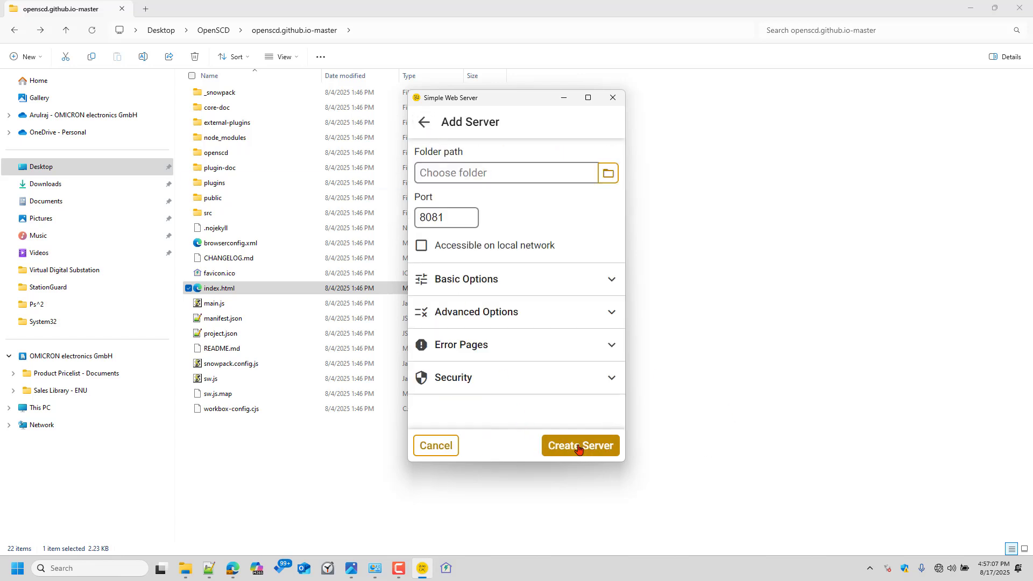
click(609, 173)
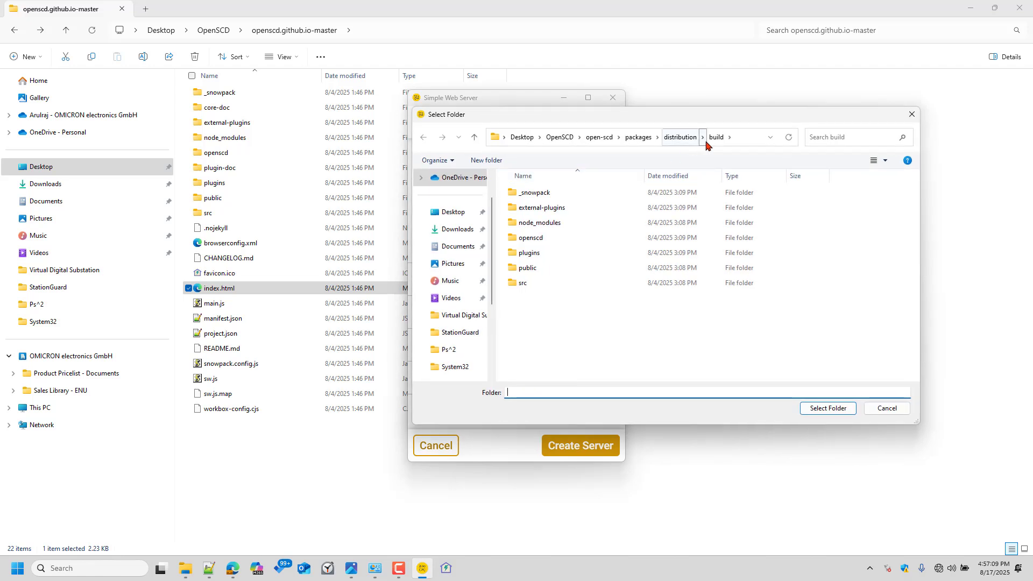
click(750, 136)
key(ctrl+v)
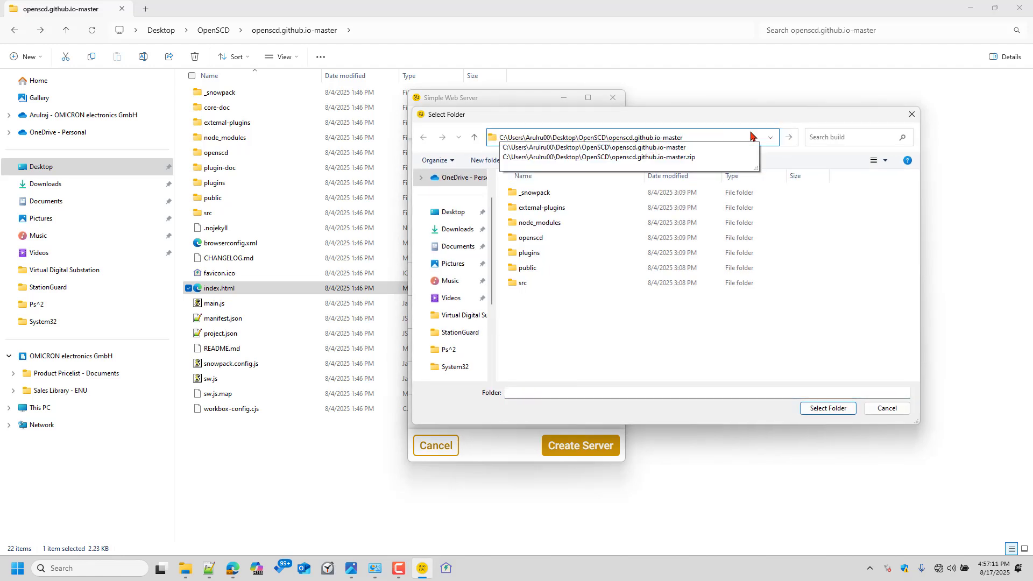
key(Return)
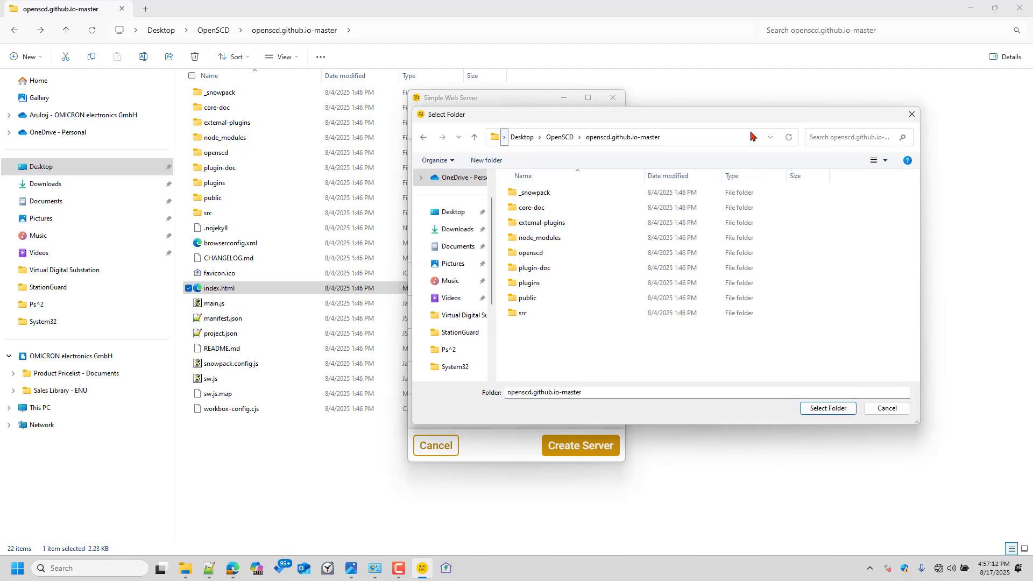
click(828, 409)
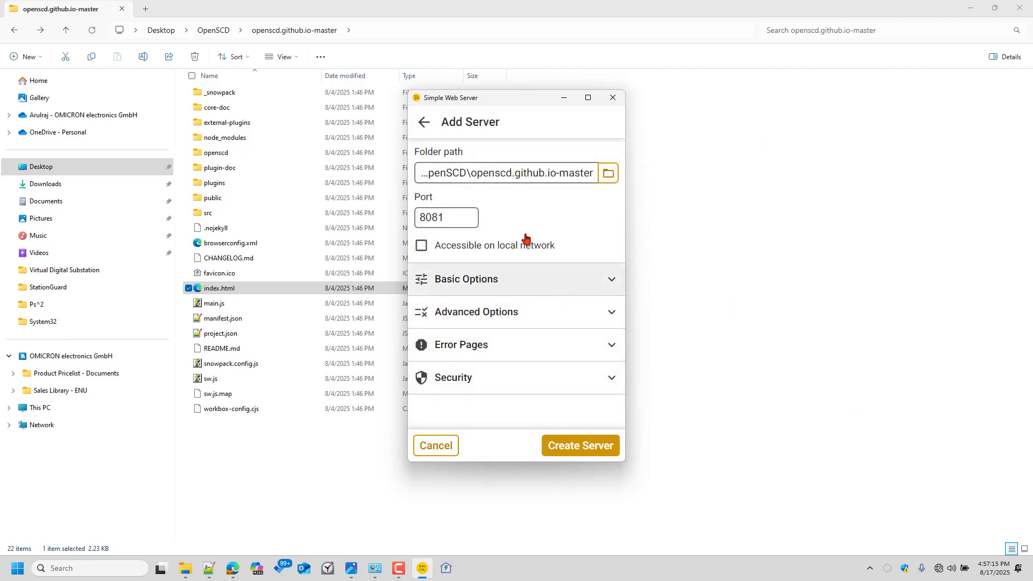
click(569, 446)
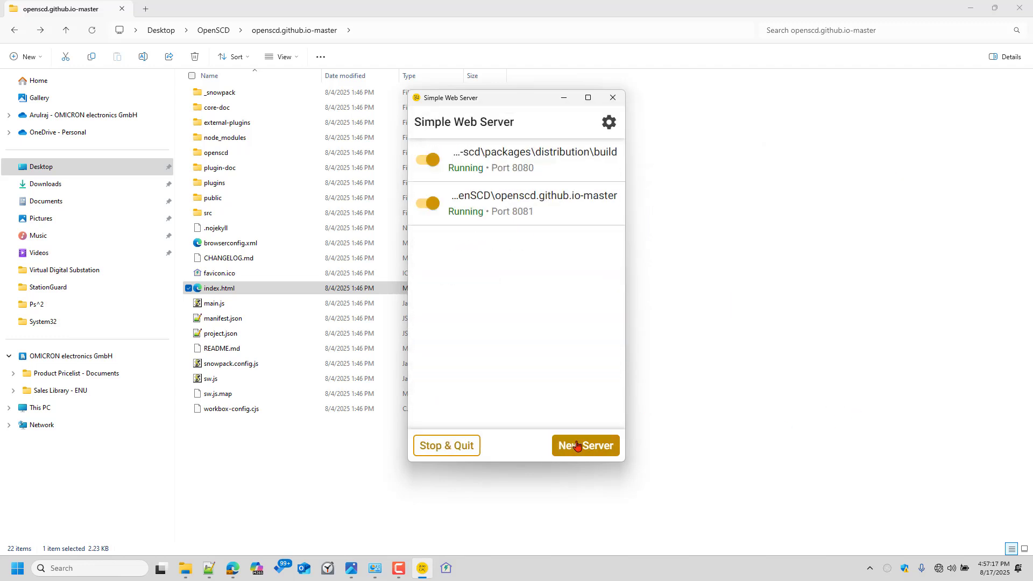
click(557, 214)
click(488, 203)
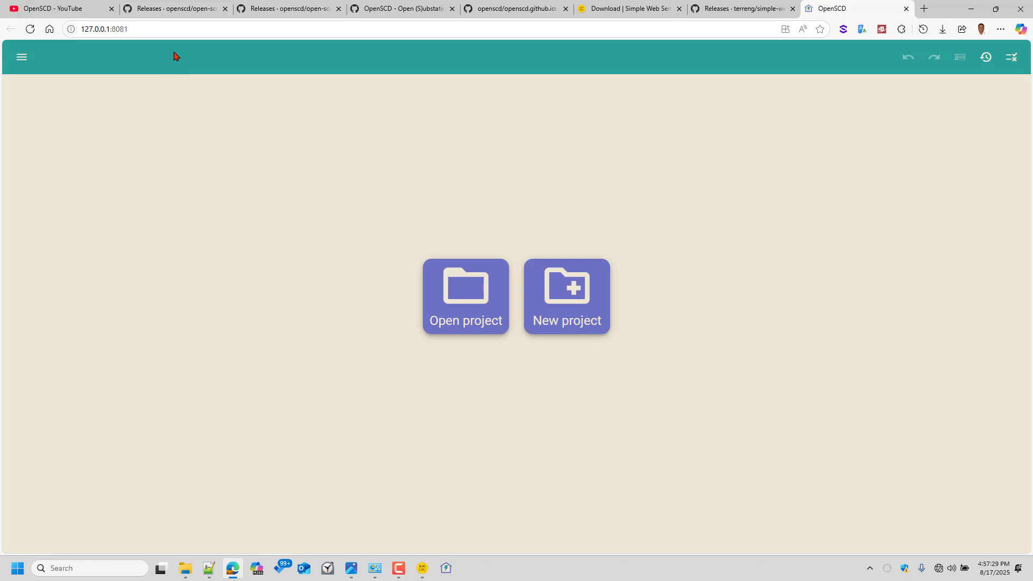
Step: Turn on the mode option in the OpenSCD settings, save the settings, and close the menu
click(21, 59)
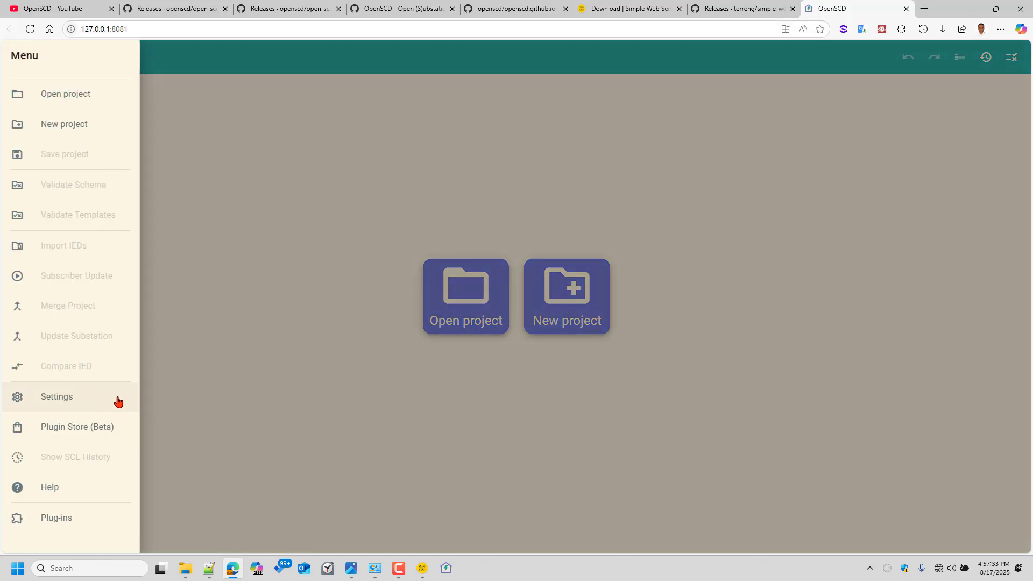
click(90, 397)
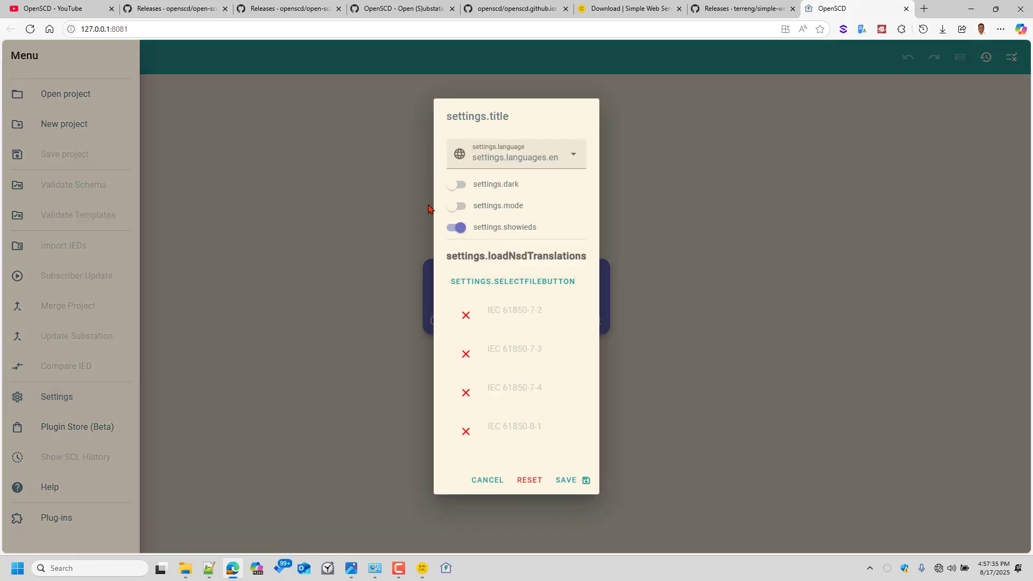
click(454, 206)
click(568, 482)
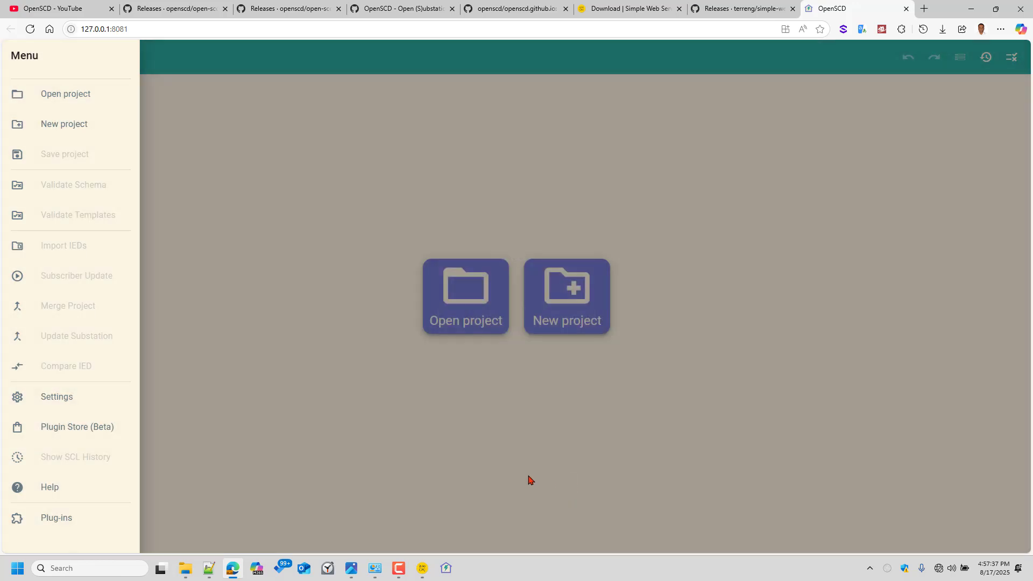
click(361, 455)
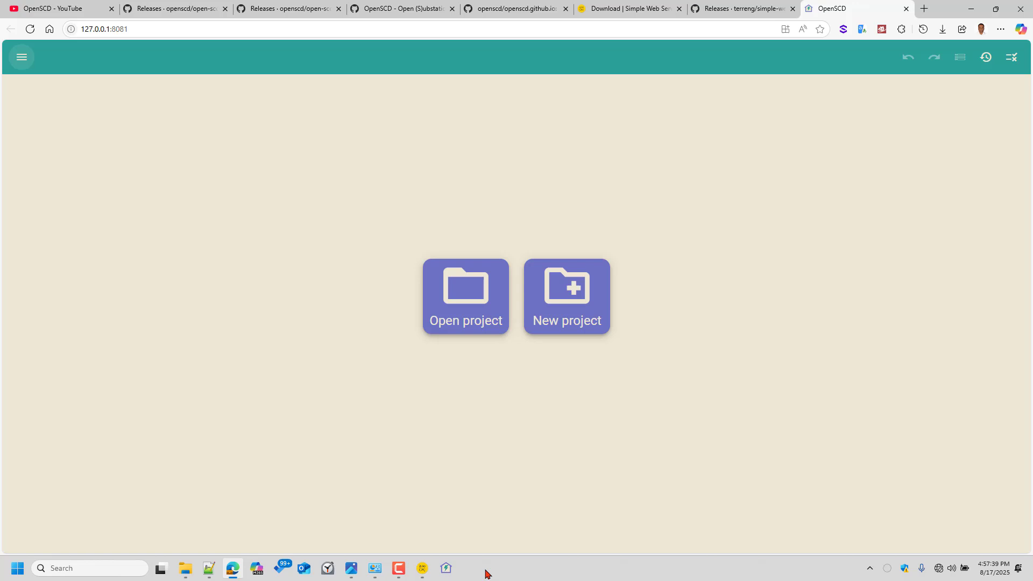
Step: View the offer to install OpenSCD as an app, dismiss it, and return to the server list in Simple Web Server
click(784, 32)
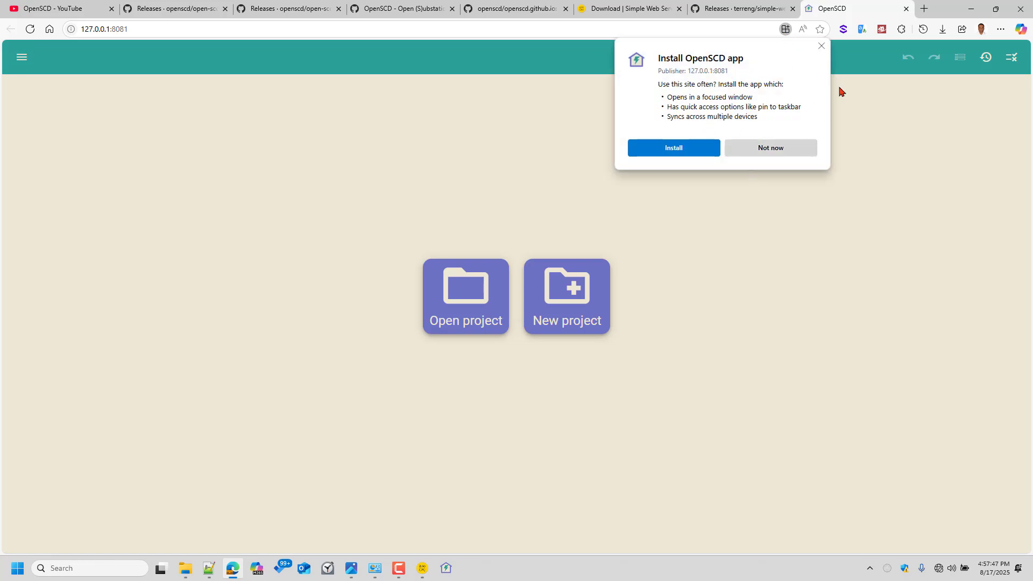
click(821, 46)
click(968, 8)
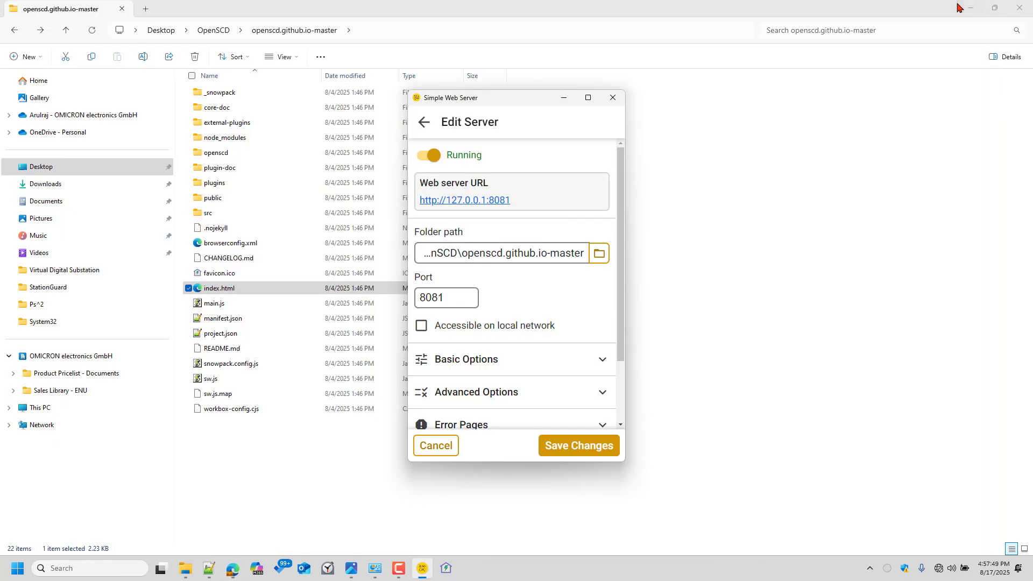
click(425, 123)
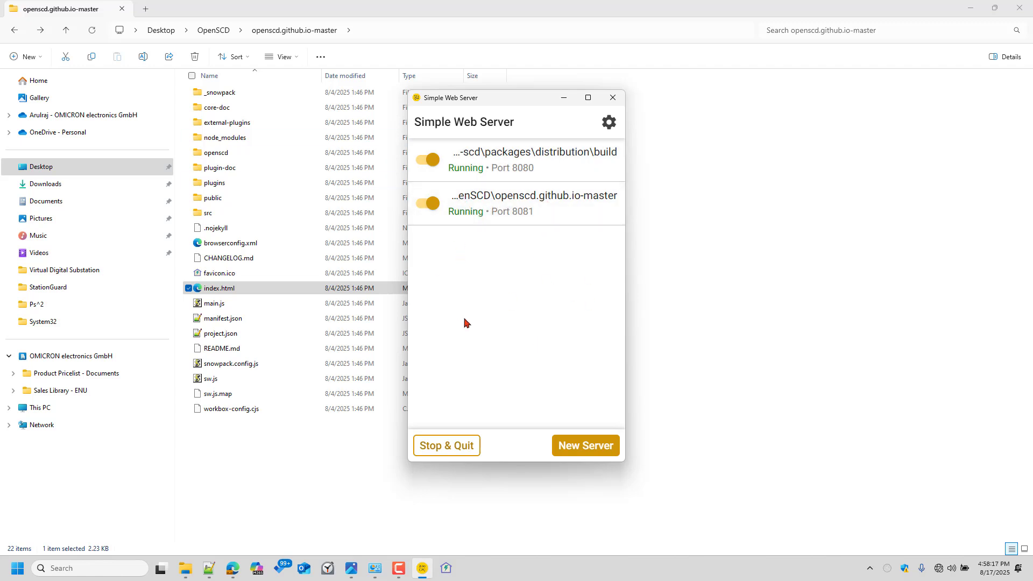
Step: Switch to the browser and review the openscd/open-scd repository page on GitHub, including its Releases section
mouse_move(235, 572)
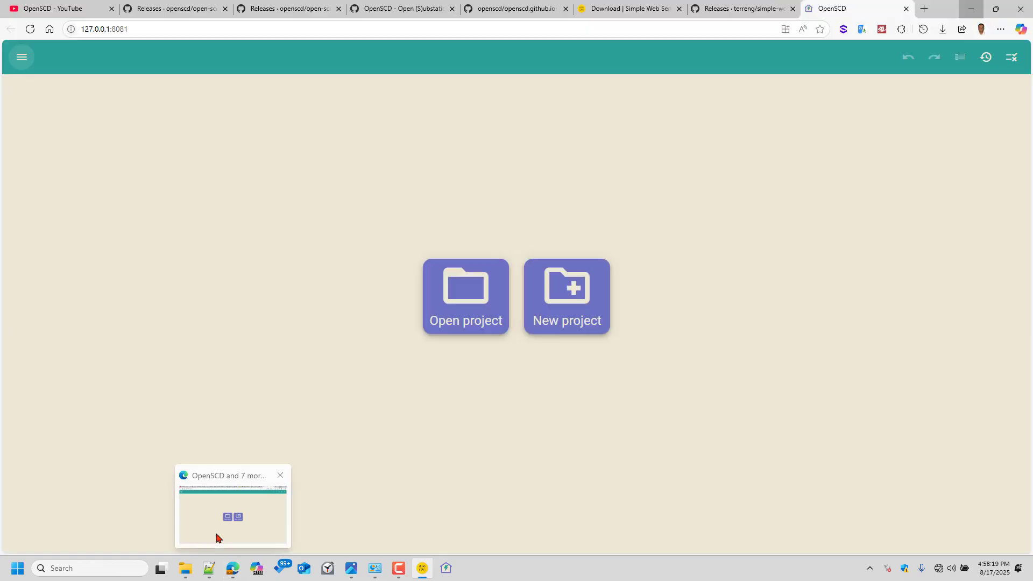
click(217, 511)
click(137, 7)
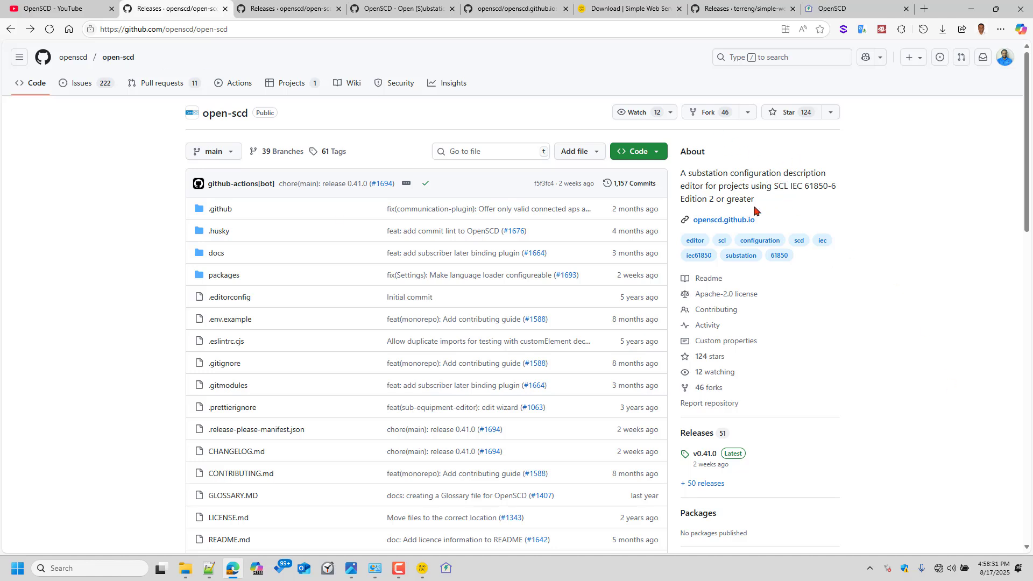
scroll(760, 456, down, 3)
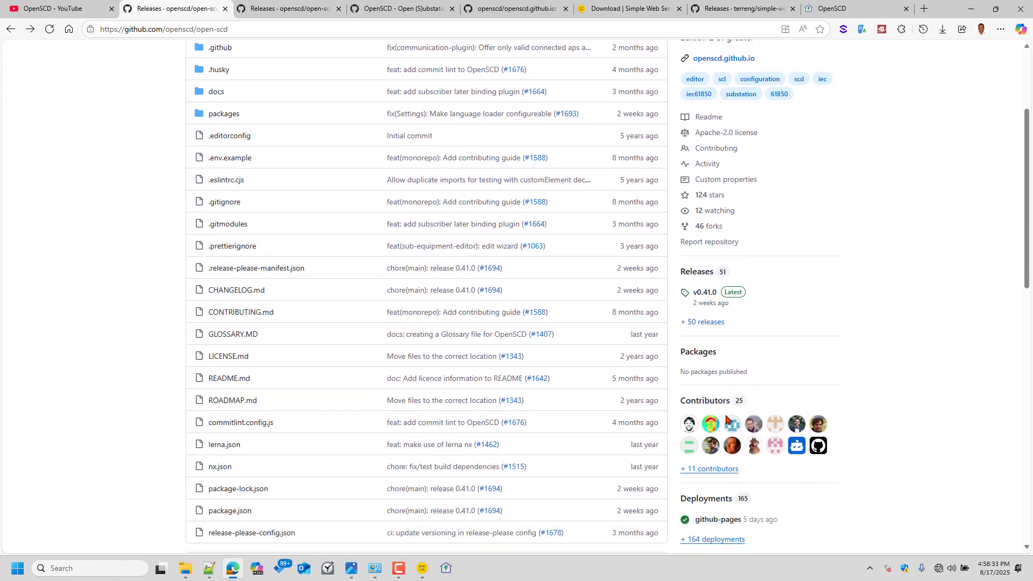
scroll(726, 418, down, 1)
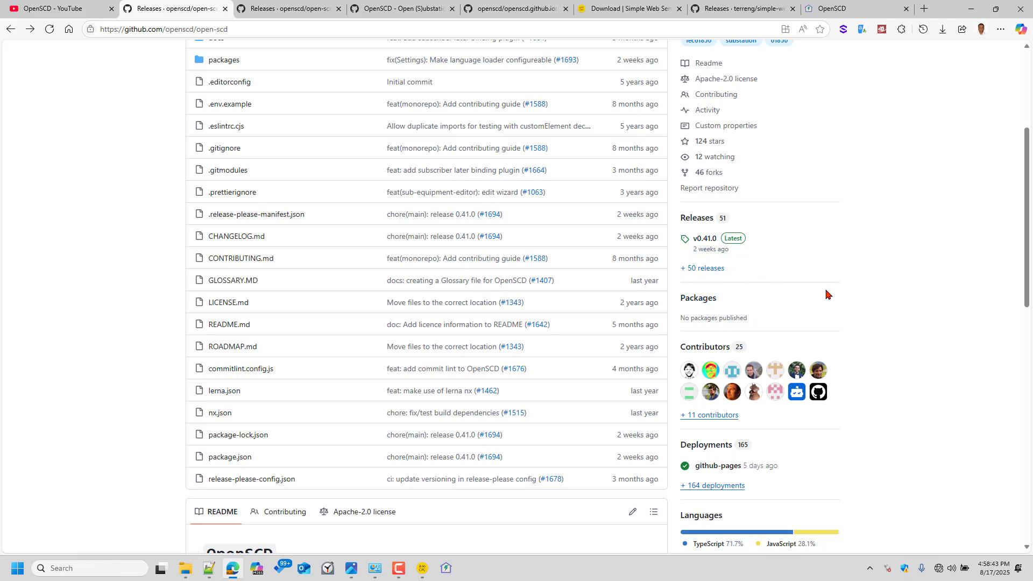
scroll(825, 293, down, 2)
scroll(837, 353, up, 10)
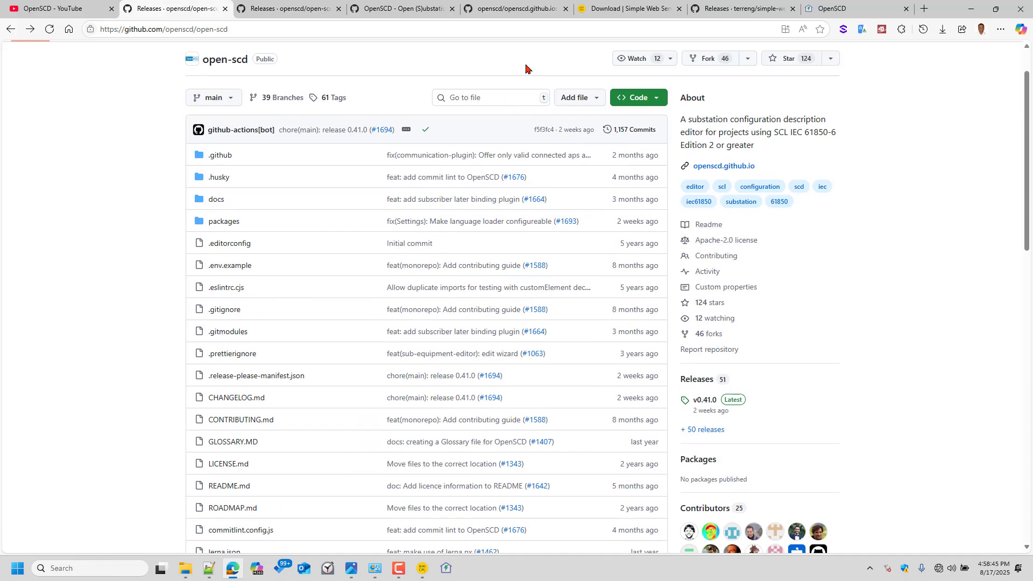
Step: Show the code download options of the openscd.github.io repository, including Download ZIP, and close them without downloading
click(516, 8)
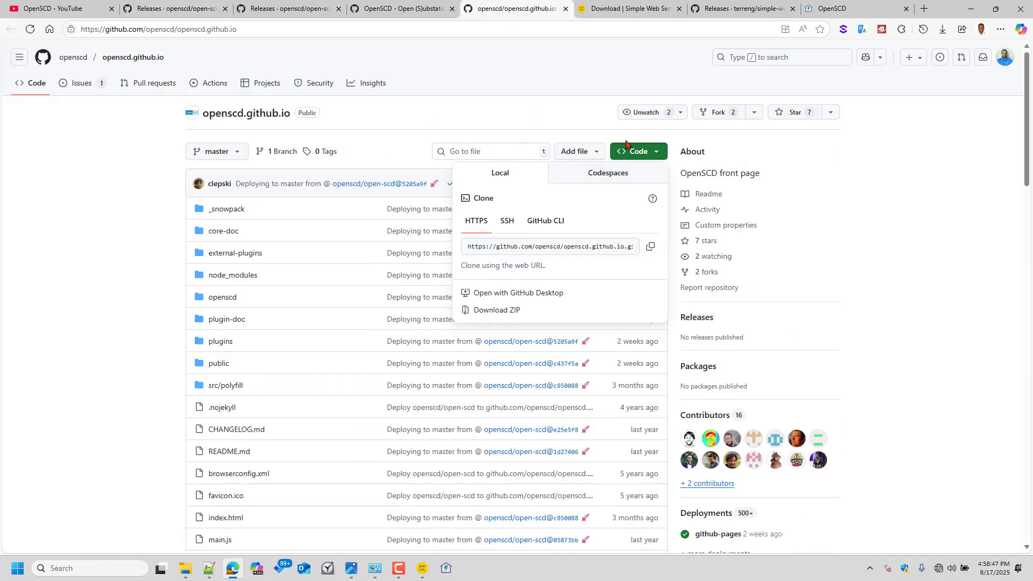
click(835, 232)
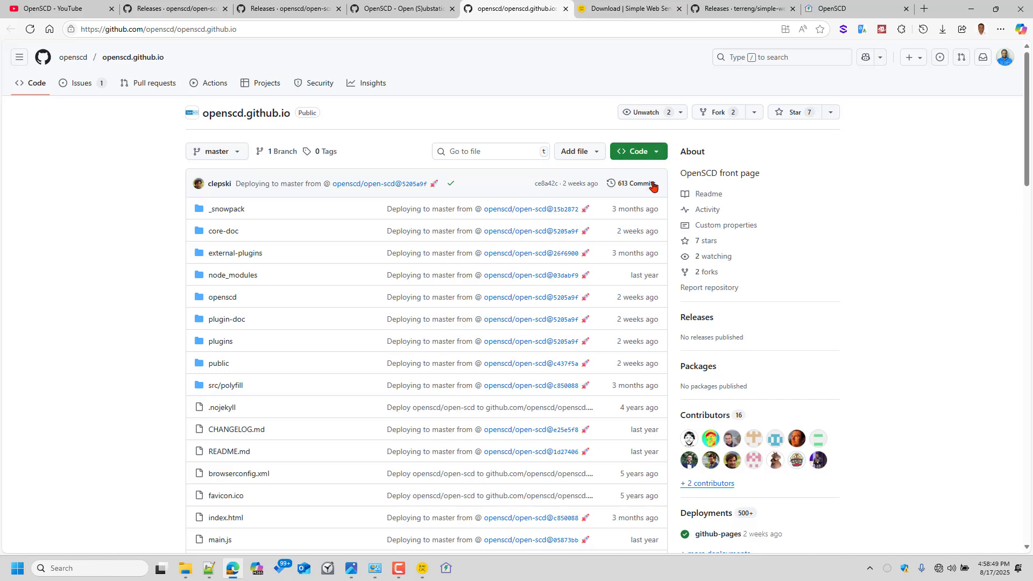
click(656, 154)
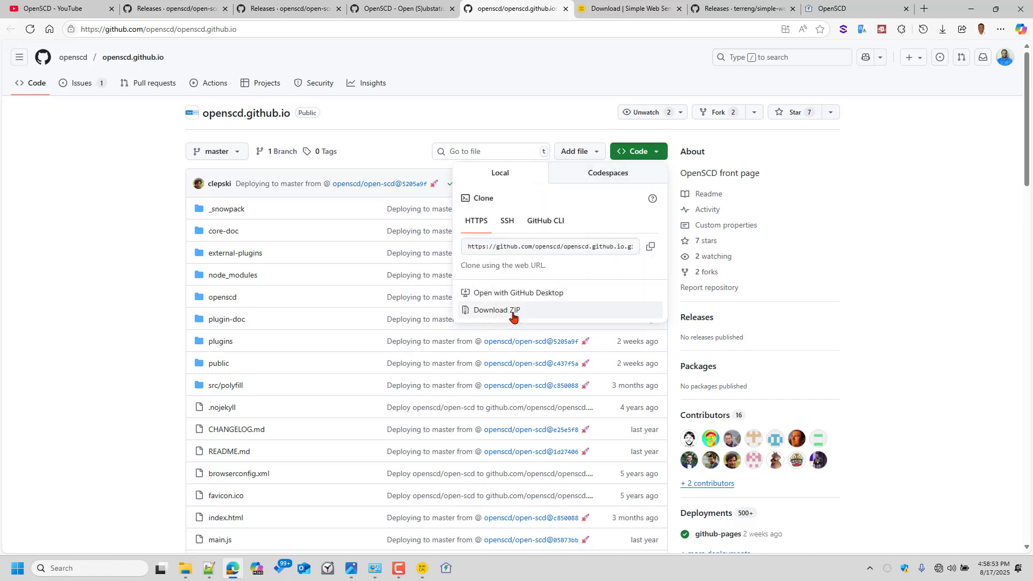
click(994, 262)
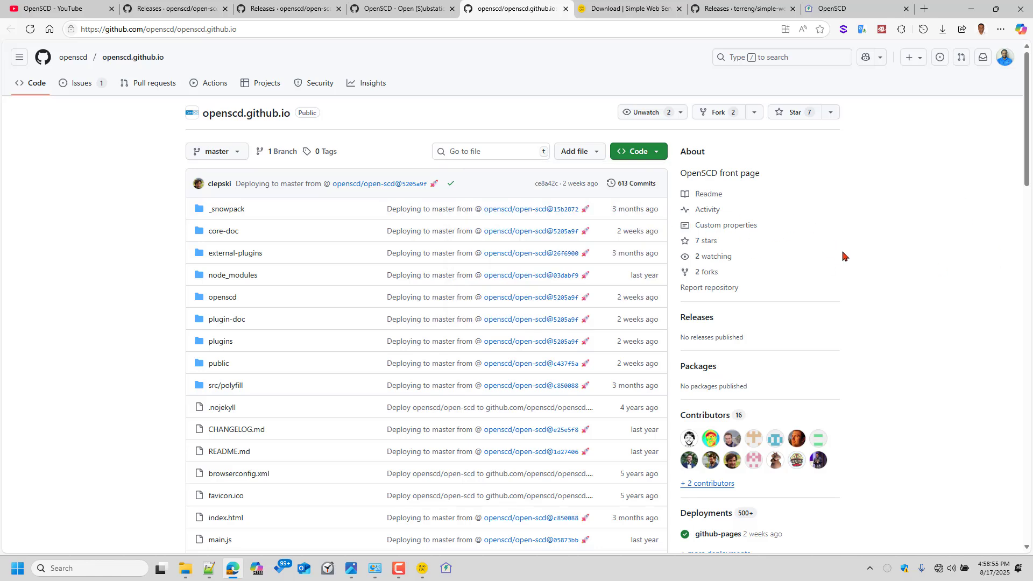